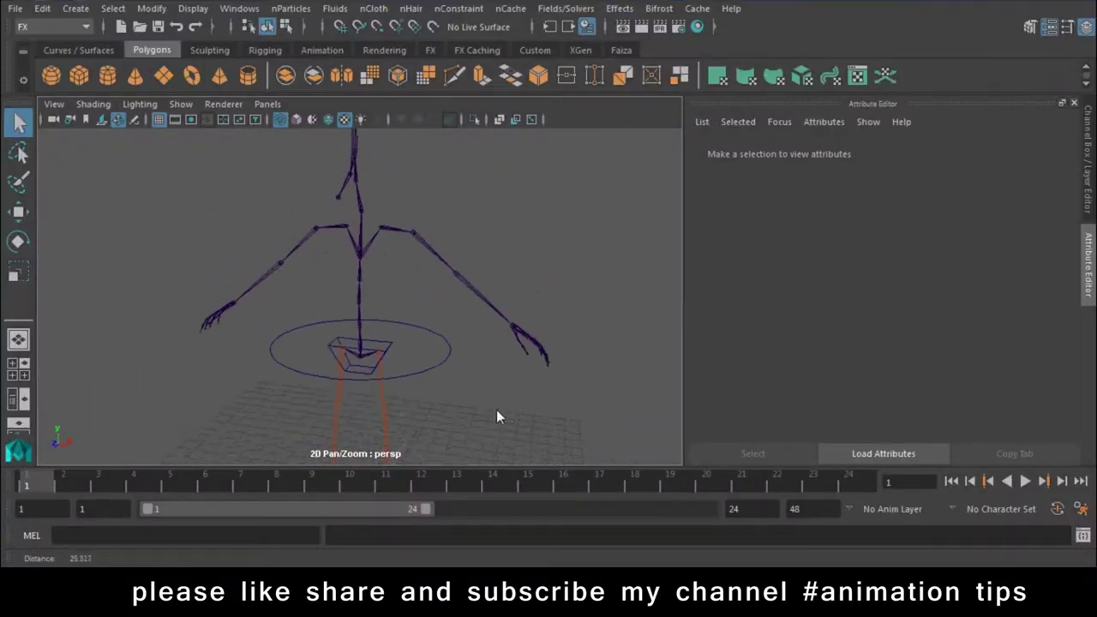
# Zero the foot control's Toe Rotation and Ankle Rotation by undoing their edits.
pyautogui.click(431, 396)
pyautogui.moveTo(430, 408)
pyautogui.keyDown('alt'); pyautogui.mouseDown(button='middle')
pyautogui.moveTo(454, 305)
pyautogui.moveTo(380, 268)
pyautogui.mouseUp(button='middle'); pyautogui.keyUp('alt')
pyautogui.press('w')
pyautogui.keyDown('alt'); pyautogui.moveTo(380, 268); pyautogui.dragTo(442, 301); pyautogui.keyUp('alt')
pyautogui.click(428, 398)
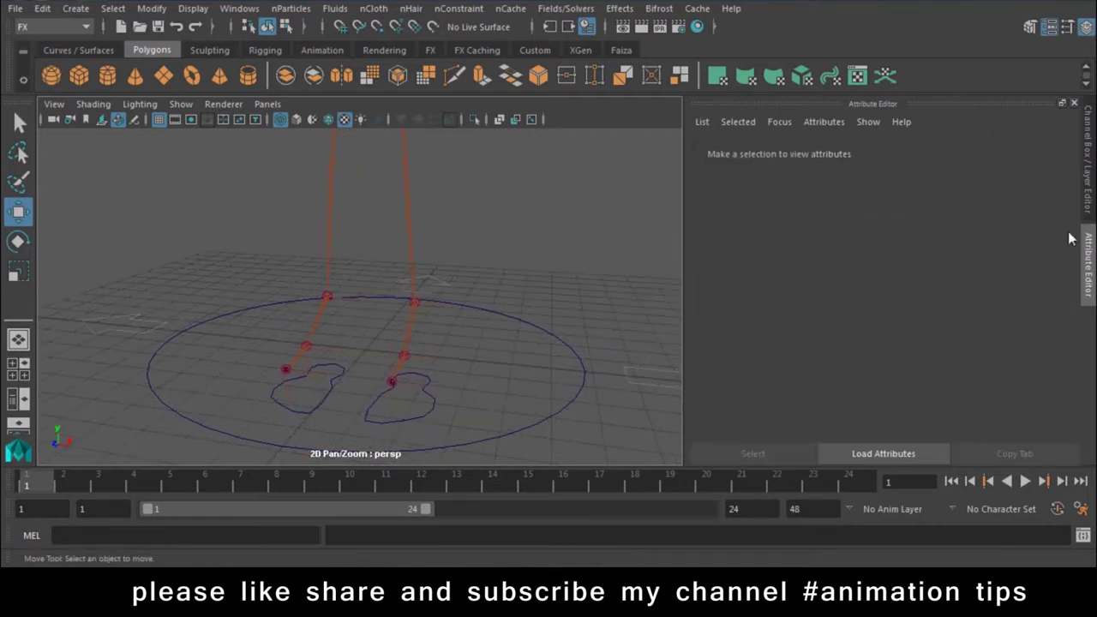
pyautogui.click(438, 409)
pyautogui.click(1082, 174)
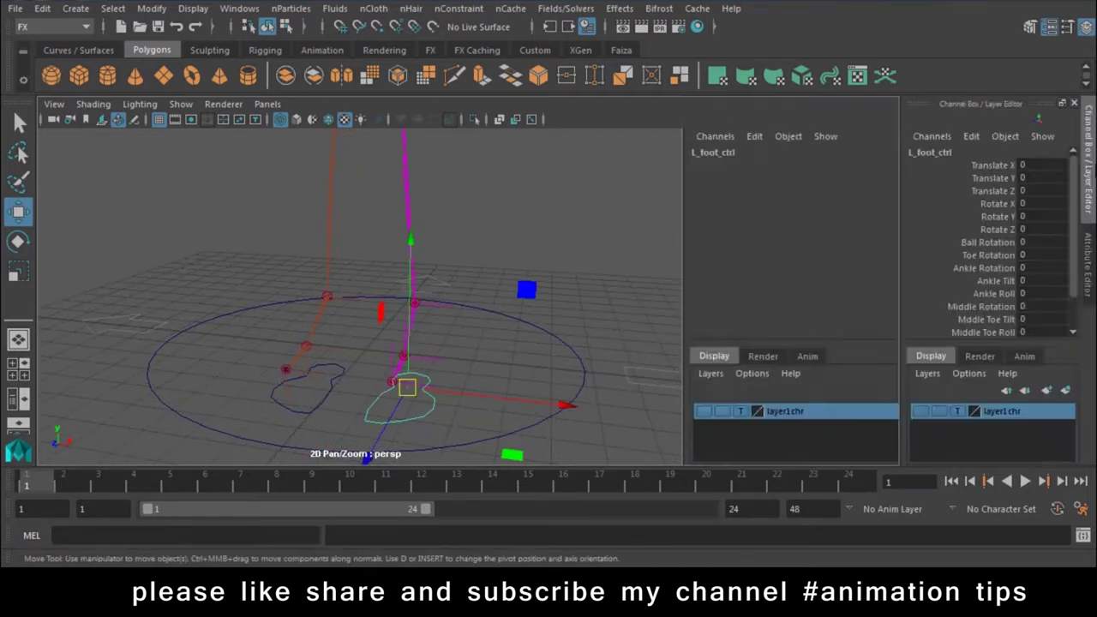
pyautogui.click(987, 255)
pyautogui.hotkey('ctrl', 'z')
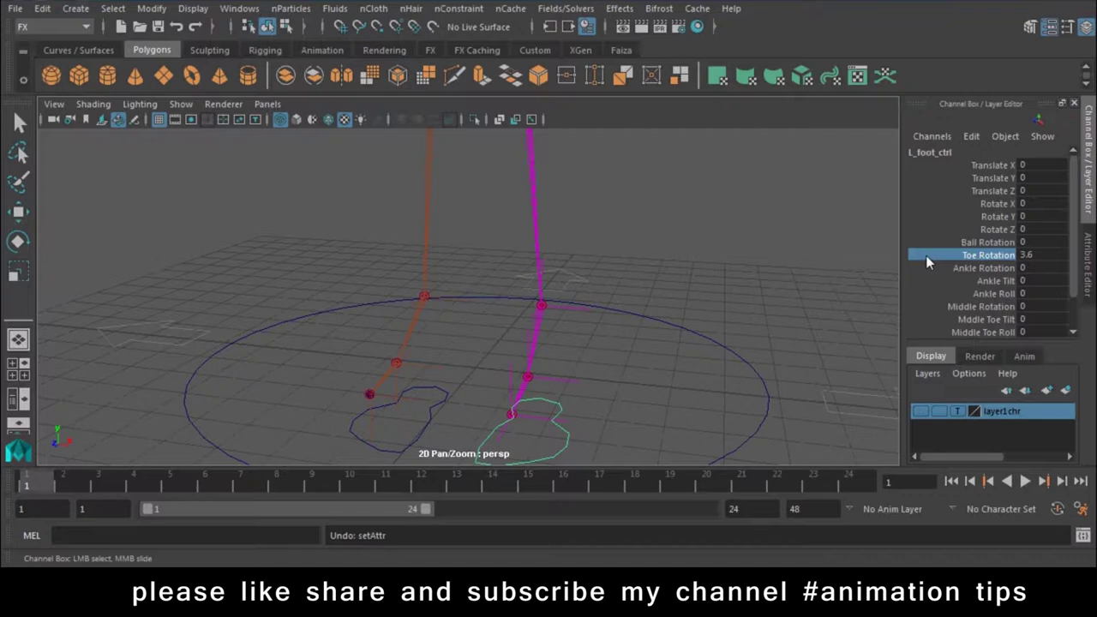
pyautogui.click(992, 268)
pyautogui.hotkey('ctrl', 'z')
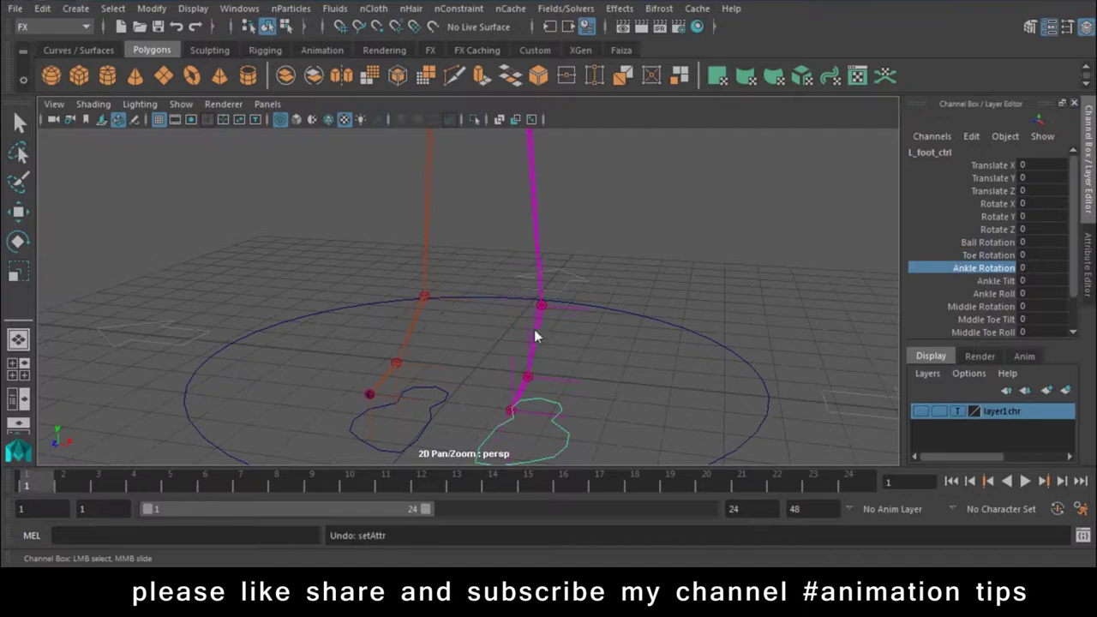
# Pick-walk from the foot control up to its parent toe group and back down.
pyautogui.keyDown('alt'); pyautogui.moveTo(587, 364); pyautogui.dragTo(499, 304); pyautogui.keyUp('alt')
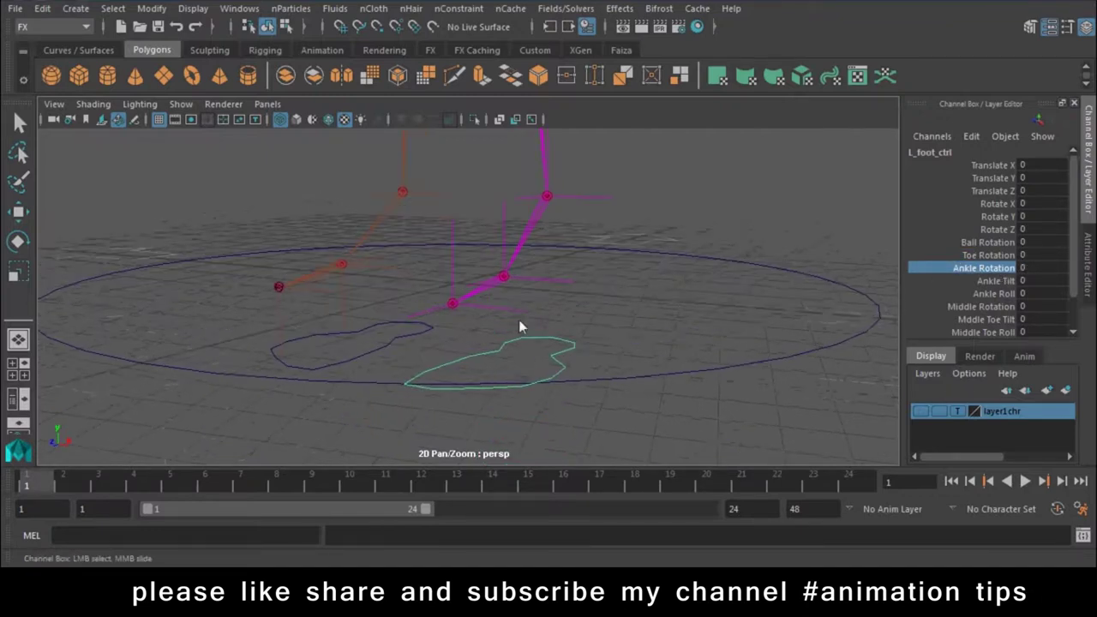
pyautogui.click(500, 304)
pyautogui.press('Up')
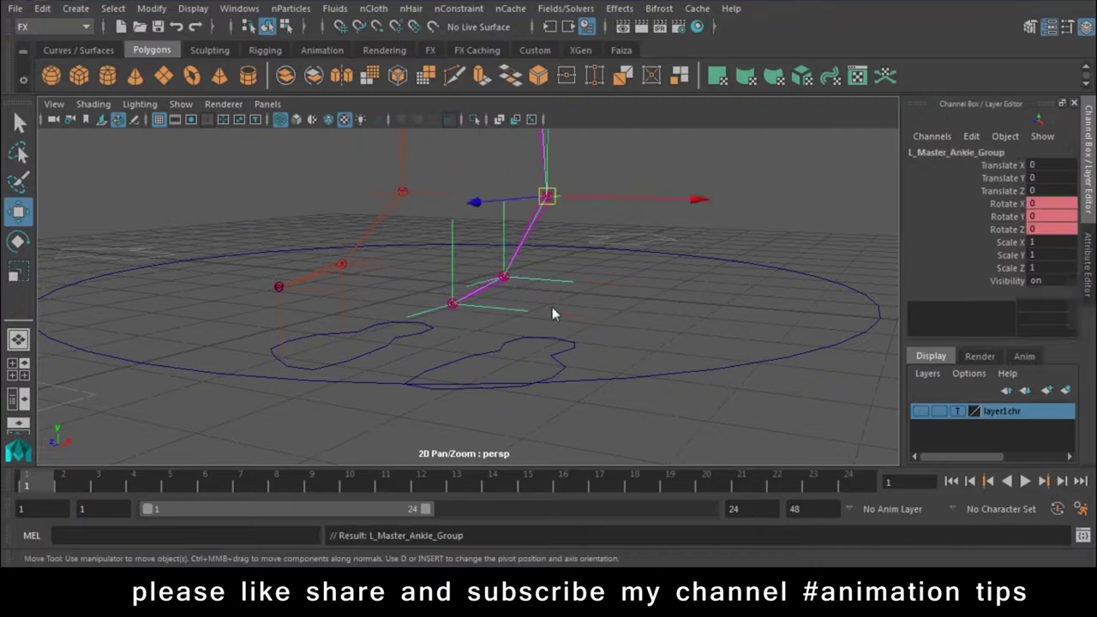
pyautogui.click(567, 346)
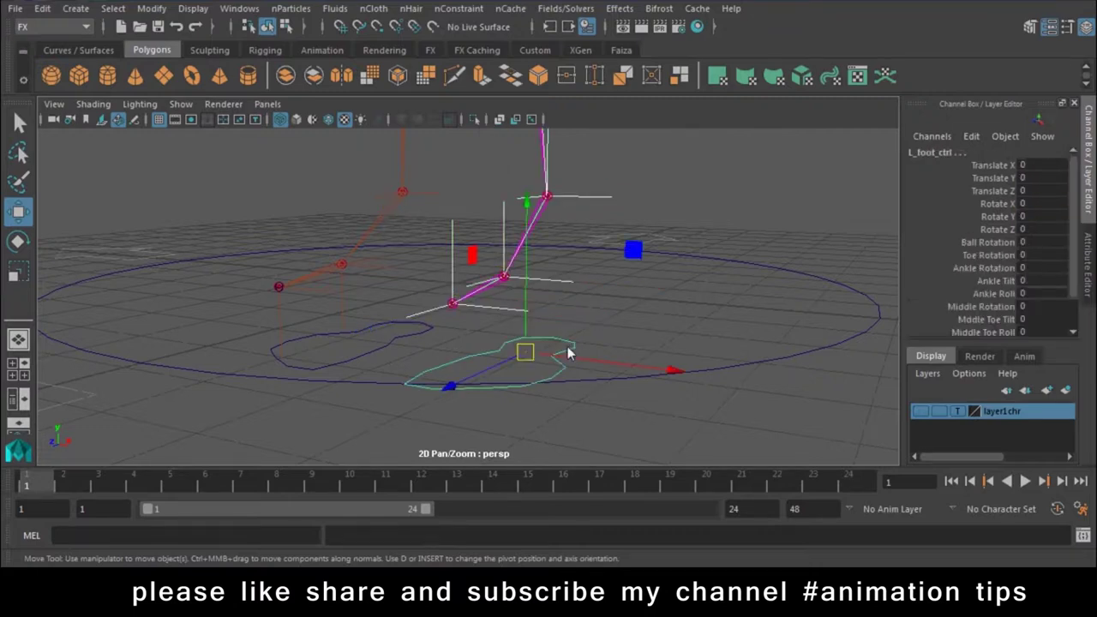
pyautogui.hotkey('ctrl', 'z')
pyautogui.hotkey('shift', 'z')
pyautogui.moveTo(538, 309); pyautogui.dragTo(537, 302)
pyautogui.hotkey('ctrl', 'z')
# Pick-walk from the other foot's control up to R_Master_Ankle_Group.
pyautogui.moveTo(366, 351)
pyautogui.keyDown('alt'); pyautogui.mouseDown()
pyautogui.moveTo(508, 347)
pyautogui.moveTo(437, 374)
pyautogui.moveTo(444, 282)
pyautogui.mouseUp(); pyautogui.keyUp('alt')
pyautogui.click(451, 272)
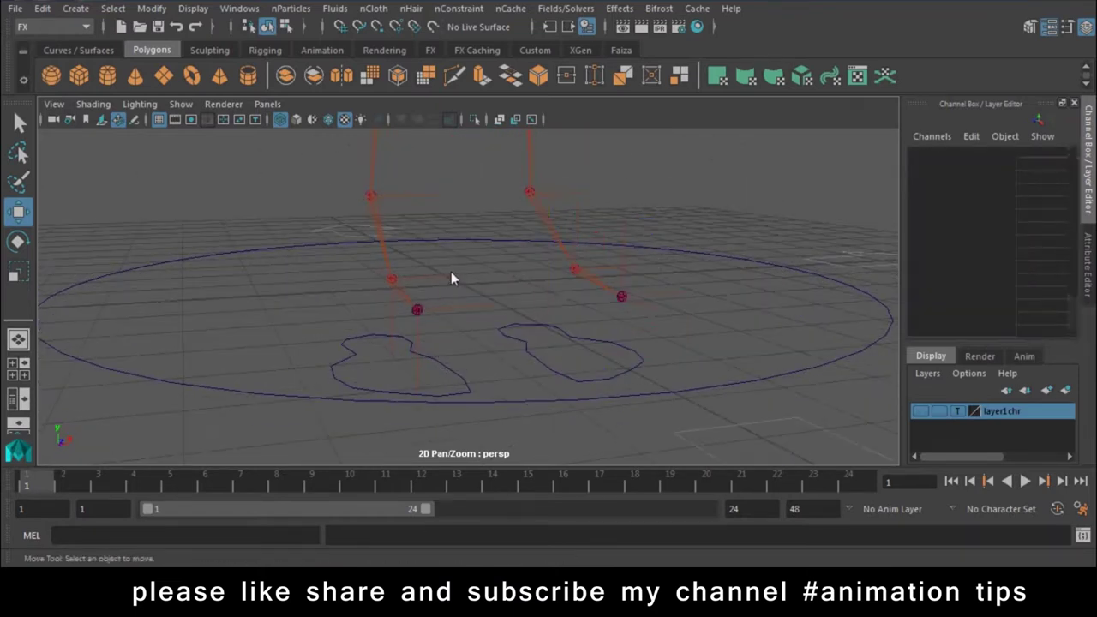
pyautogui.click(451, 276)
pyautogui.press('Up')
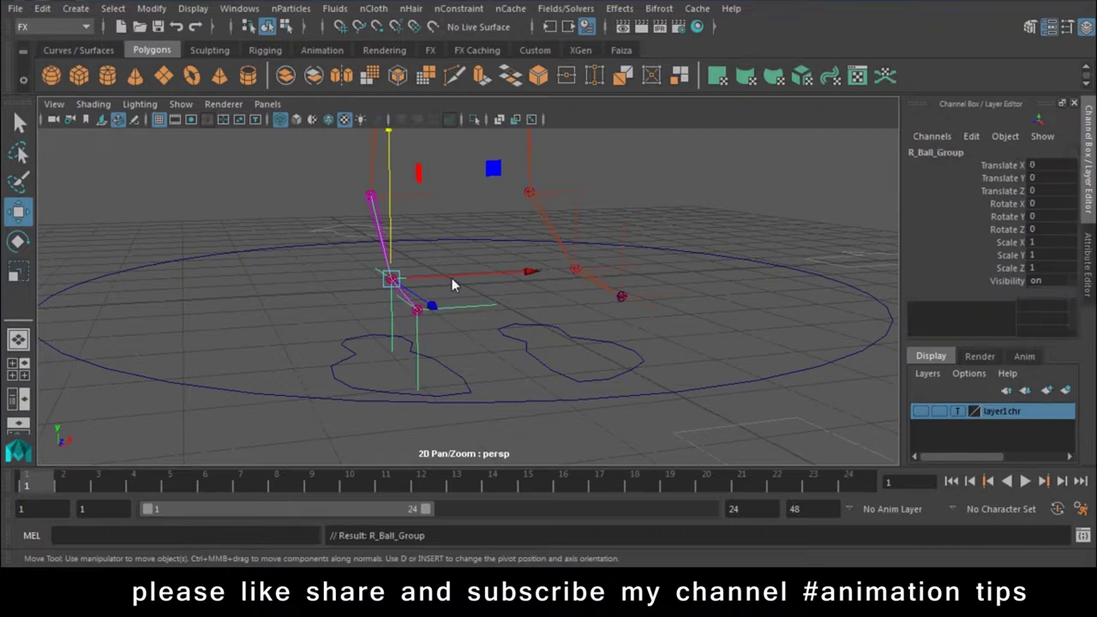
pyautogui.press('Up')
pyautogui.press('Up')
pyautogui.press('Up')
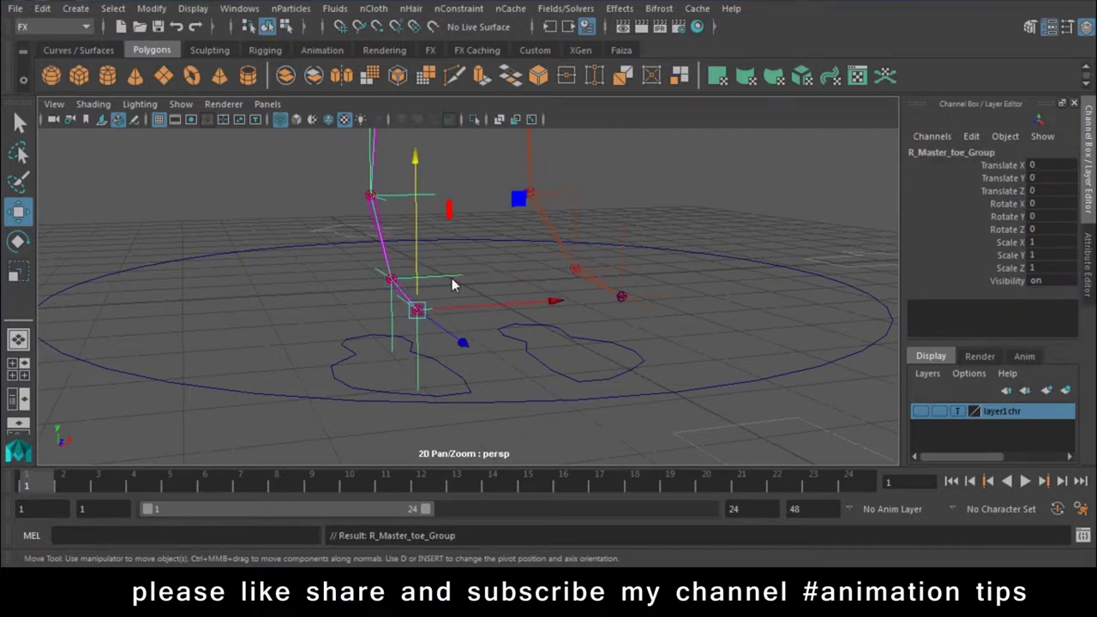
# Raise L_foot_ctrl1 to Translate Y 4.503 so the left leg bends upward.
pyautogui.click(359, 340)
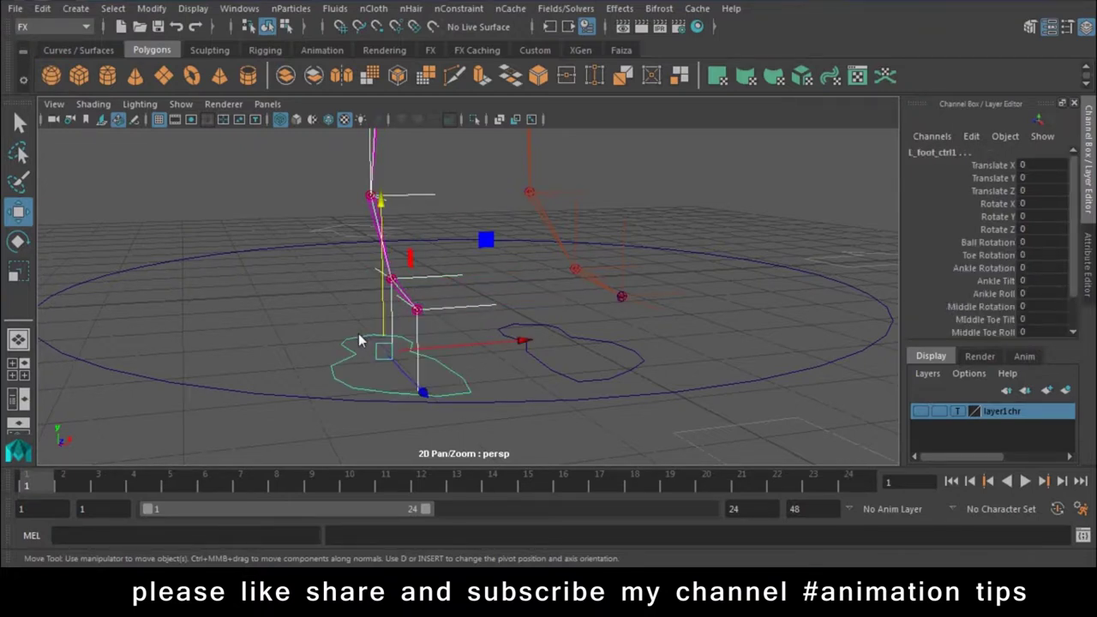
pyautogui.press('Up')
pyautogui.click(555, 377)
pyautogui.moveTo(580, 387)
pyautogui.keyDown('alt'); pyautogui.mouseDown()
pyautogui.moveTo(383, 309)
pyautogui.moveTo(441, 385)
pyautogui.moveTo(471, 292)
pyautogui.moveTo(468, 251)
pyautogui.moveTo(517, 240)
pyautogui.moveTo(537, 147)
pyautogui.moveTo(526, 269)
pyautogui.mouseUp(); pyautogui.keyUp('alt')
# Return the lifted foot to its original rest position.
pyautogui.hotkey('ctrl', 'z')
pyautogui.hotkey('ctrl', 'z')
pyautogui.hotkey('ctrl', 'z')
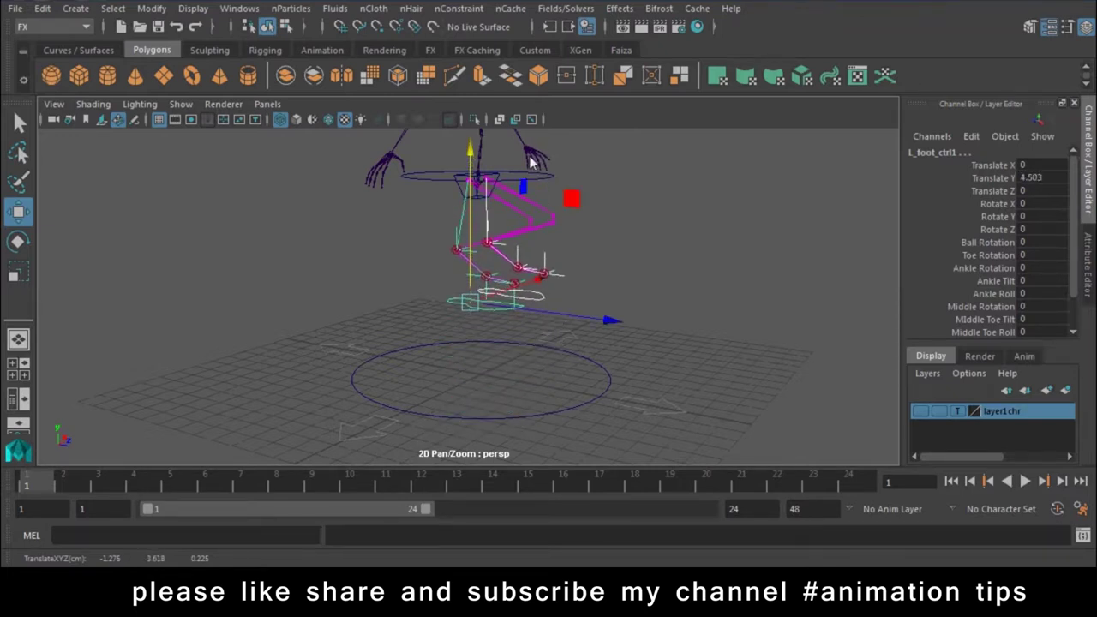
pyautogui.hotkey('ctrl', 'z')
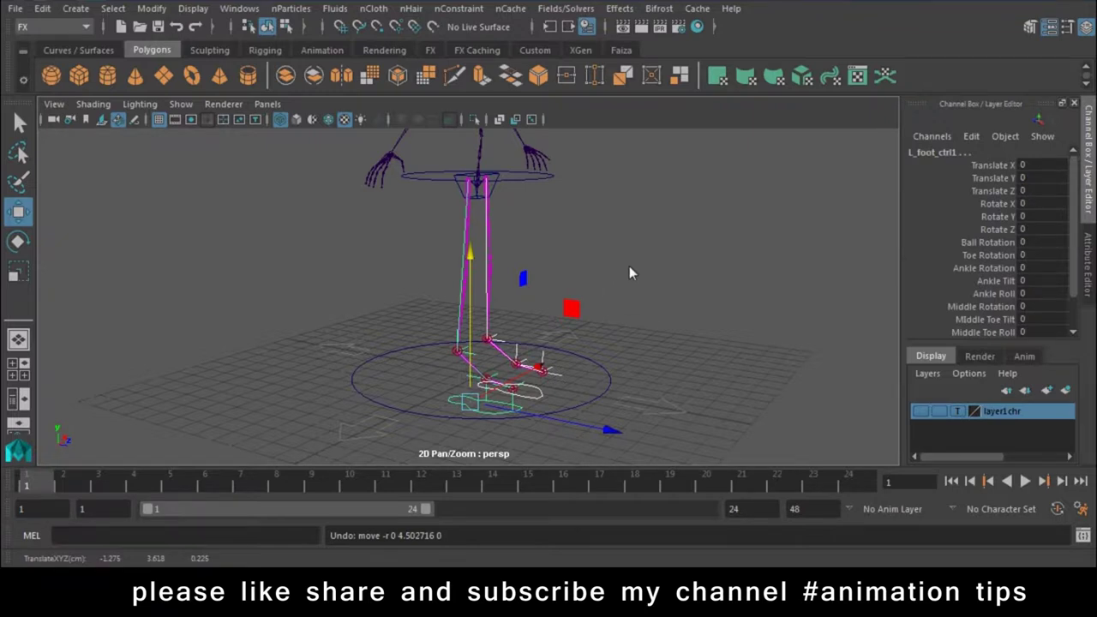
pyautogui.click(629, 272)
pyautogui.keyDown('alt'); pyautogui.moveTo(639, 257); pyautogui.dragTo(459, 246); pyautogui.keyUp('alt')
# Lower the Pelvis to bend the knees, then undo back to Translate Y 0.
pyautogui.click(452, 233)
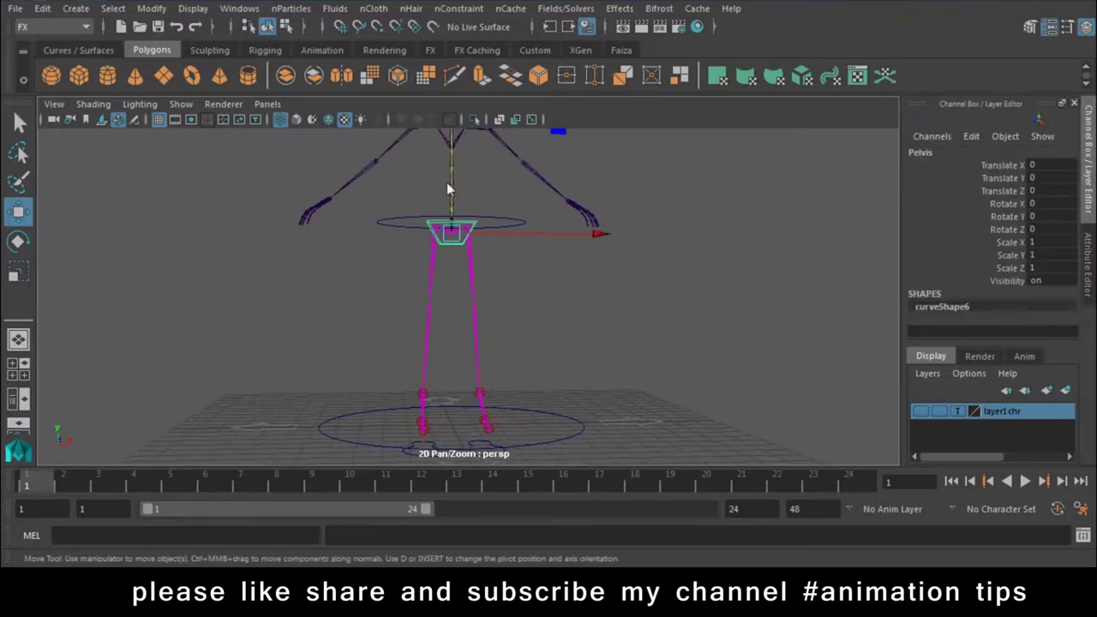
pyautogui.click(447, 182)
pyautogui.hotkey('ctrl', 'z')
pyautogui.moveTo(447, 167)
pyautogui.mouseDown()
pyautogui.moveTo(452, 231)
pyautogui.moveTo(550, 314)
pyautogui.moveTo(616, 287)
pyautogui.moveTo(600, 398)
pyautogui.mouseUp()
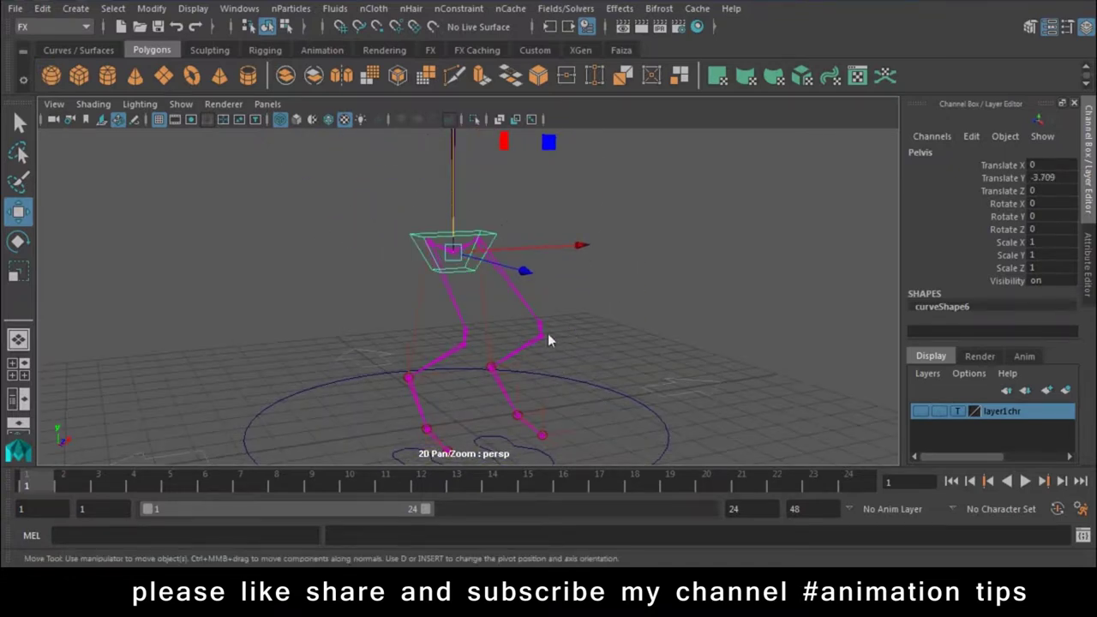
pyautogui.hotkey('ctrl', 'z')
# Check the legs in the front camera view, then return to perspective.
pyautogui.press('space')
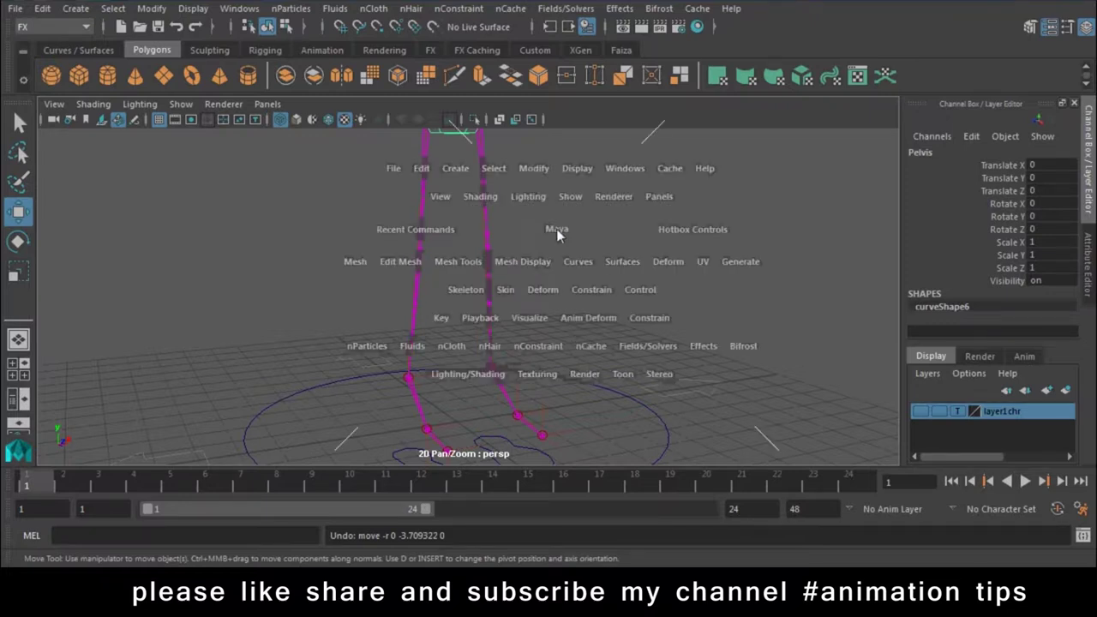
pyautogui.moveTo(556, 229); pyautogui.dragTo(550, 265)
pyautogui.moveTo(550, 266)
pyautogui.keyDown('alt'); pyautogui.mouseDown(button='right')
pyautogui.moveTo(630, 371)
pyautogui.moveTo(585, 248)
pyautogui.moveTo(548, 398)
pyautogui.moveTo(591, 434)
pyautogui.mouseUp(button='right'); pyautogui.keyUp('alt')
pyautogui.press('space')
pyautogui.click(546, 307)
pyautogui.moveTo(561, 265)
pyautogui.keyDown('alt'); pyautogui.mouseDown(button='right')
pyautogui.moveTo(466, 312)
pyautogui.moveTo(343, 251)
pyautogui.moveTo(480, 357)
pyautogui.moveTo(480, 339)
pyautogui.mouseUp(button='right'); pyautogui.keyUp('alt')
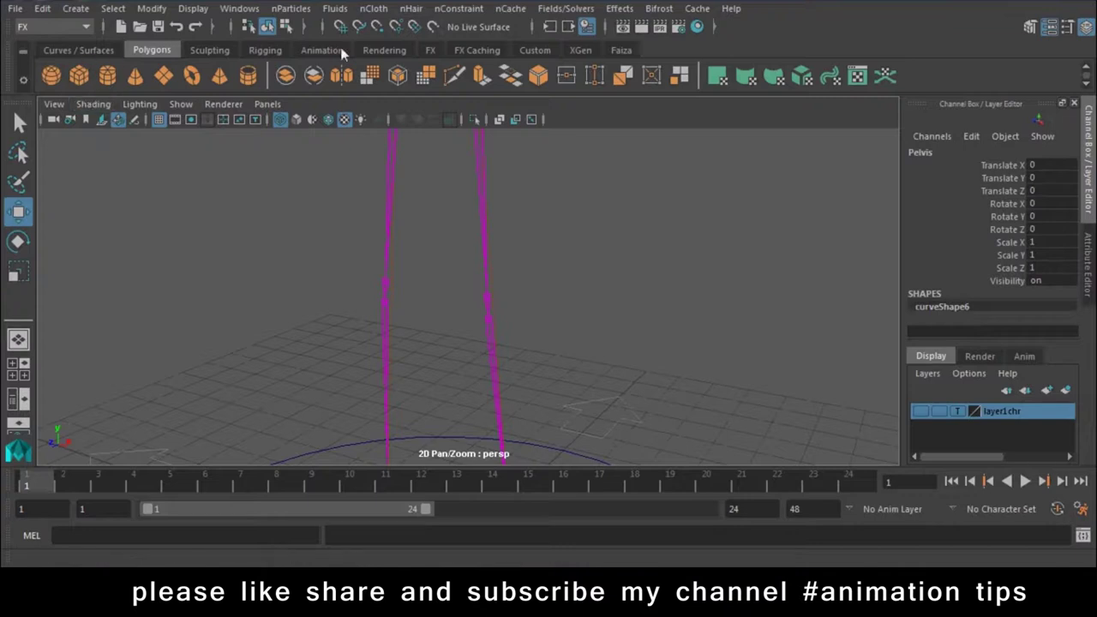
# Open the Rigging 101 wireControllers library and try spiral and triangle shapes, undoing both.
pyautogui.click(272, 49)
pyautogui.click(557, 76)
pyautogui.moveTo(811, 439)
pyautogui.mouseDown()
pyautogui.moveTo(827, 154)
pyautogui.moveTo(821, 171)
pyautogui.mouseUp()
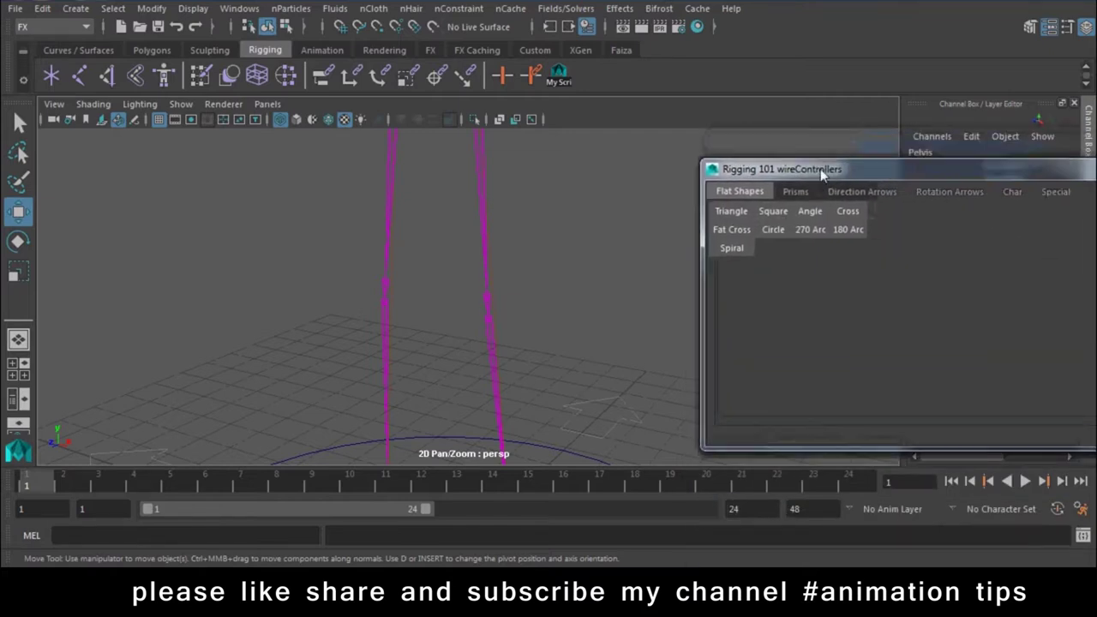
pyautogui.click(741, 248)
pyautogui.moveTo(473, 325)
pyautogui.keyDown('alt'); pyautogui.mouseDown()
pyautogui.moveTo(485, 192)
pyautogui.moveTo(475, 284)
pyautogui.mouseUp(); pyautogui.keyUp('alt')
pyautogui.hotkey('ctrl', 'z')
pyautogui.click(733, 214)
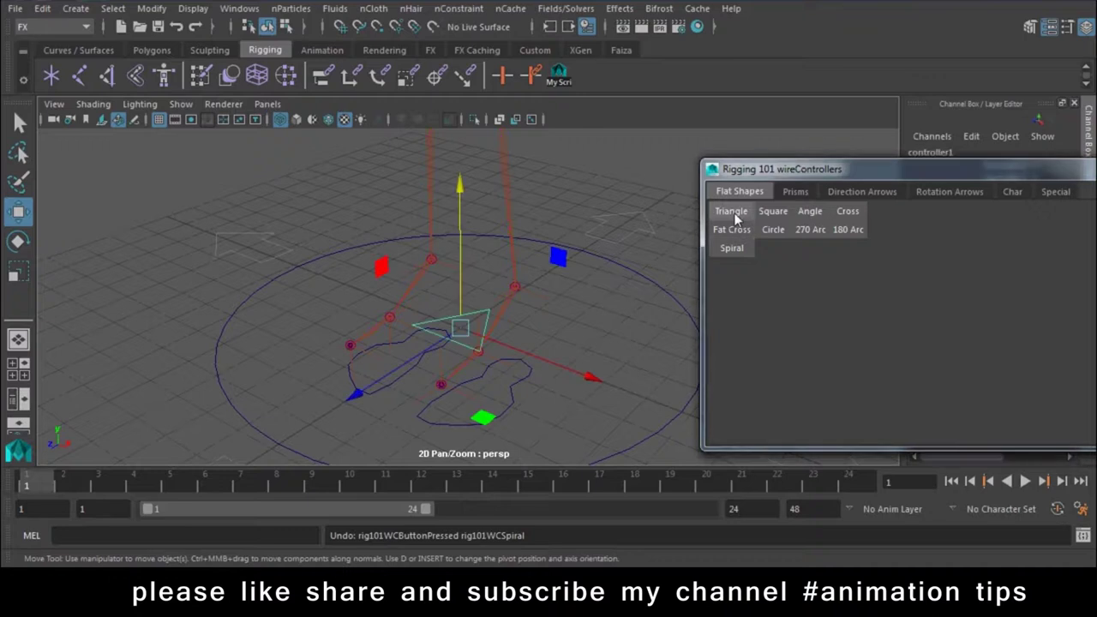
pyautogui.hotkey('ctrl', 'z')
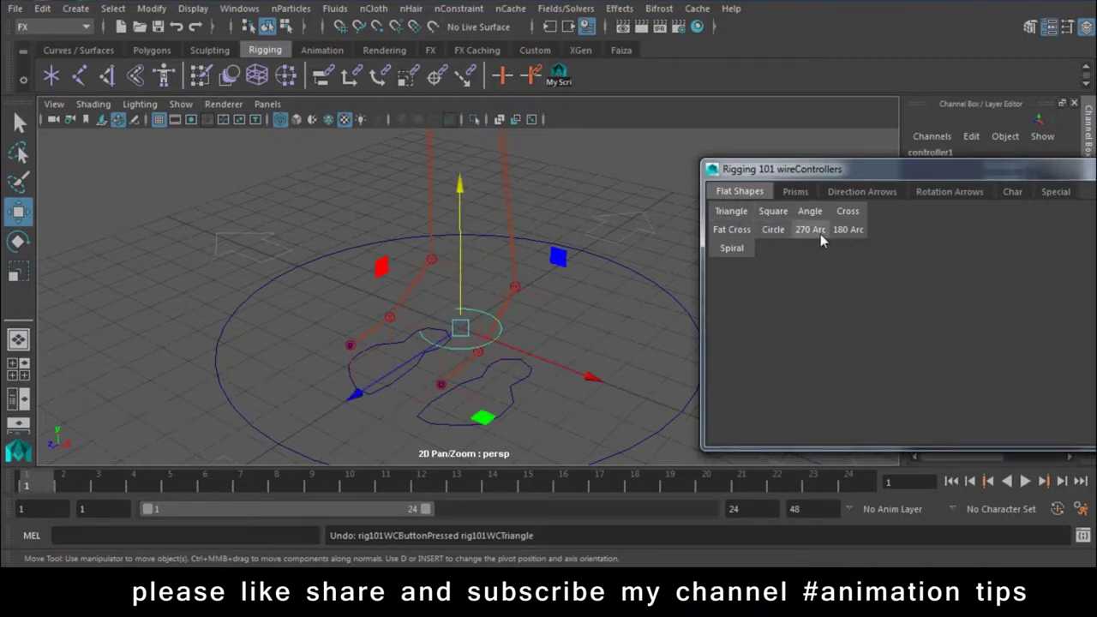
# Raise the 270 Arc controller up between the legs.
pyautogui.moveTo(852, 177); pyautogui.dragTo(947, 405)
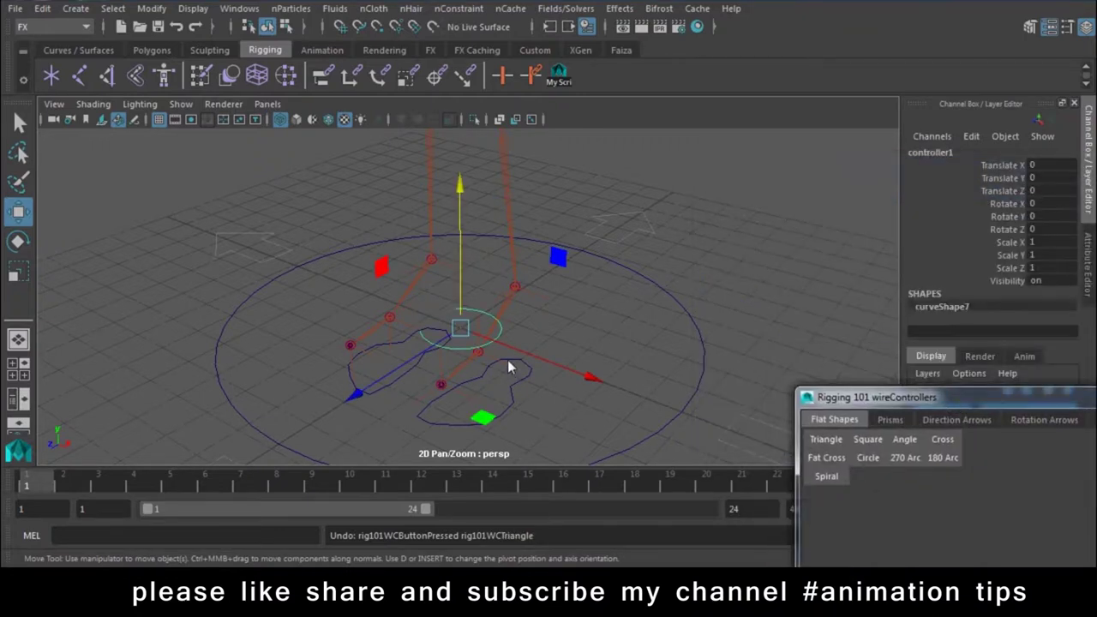
pyautogui.keyDown('alt'); pyautogui.moveTo(519, 294); pyautogui.dragTo(490, 395, button='right'); pyautogui.keyUp('alt')
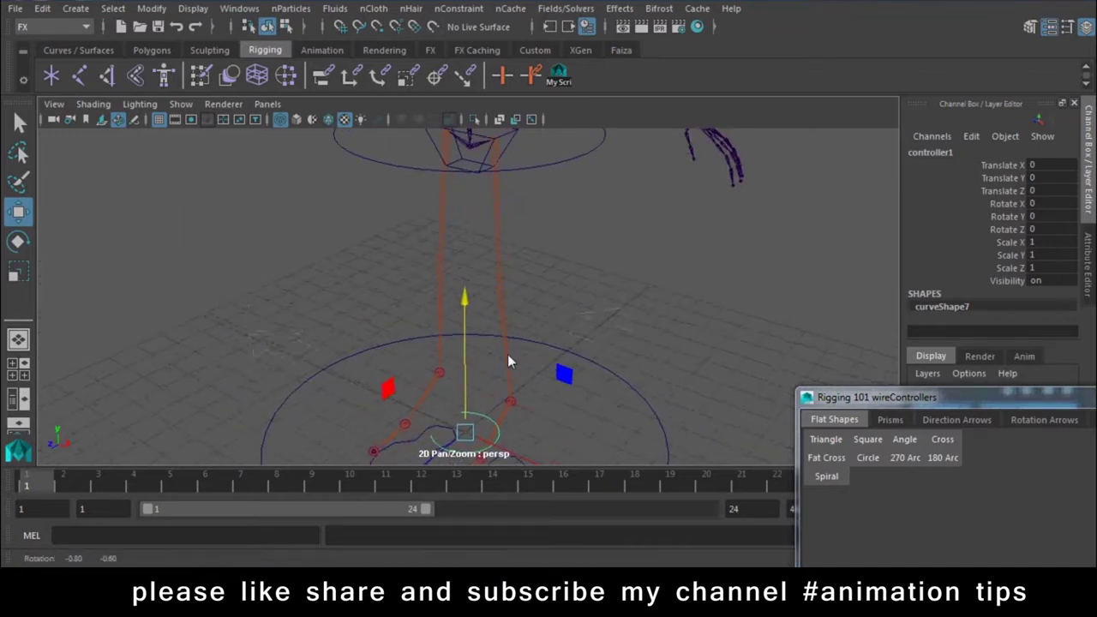
pyautogui.moveTo(472, 444)
pyautogui.mouseDown()
pyautogui.moveTo(515, 279)
pyautogui.moveTo(588, 384)
pyautogui.mouseUp()
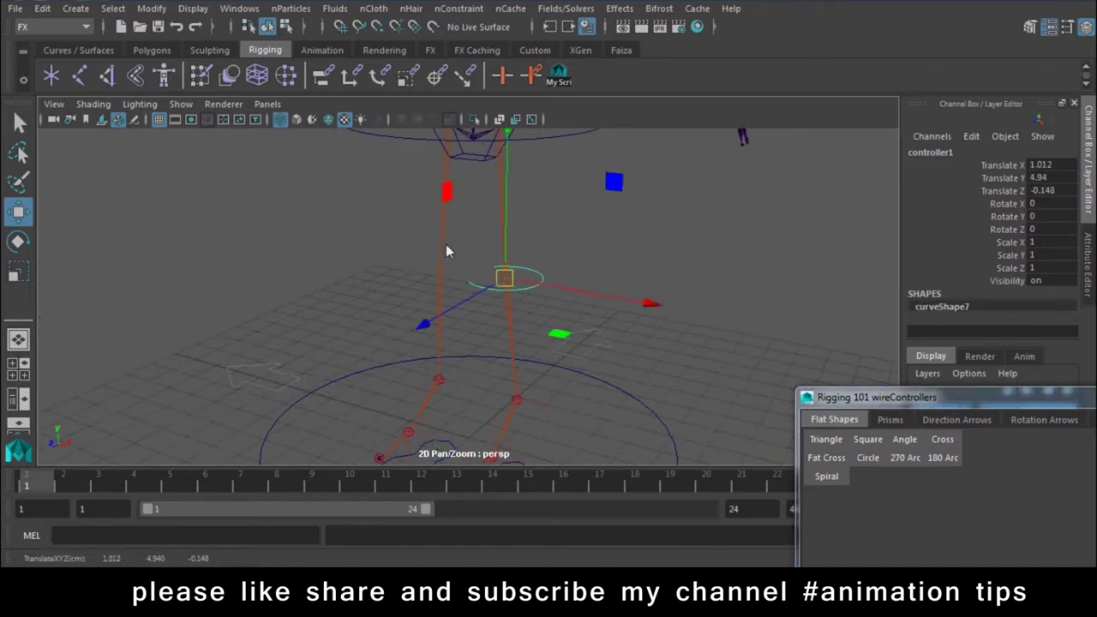
# Stand the arc controller upright with Rotate Z 90 and Rotate Y -90.
pyautogui.press('e')
pyautogui.moveTo(627, 230)
pyautogui.mouseDown()
pyautogui.moveTo(655, 263)
pyautogui.moveTo(688, 369)
pyautogui.mouseUp()
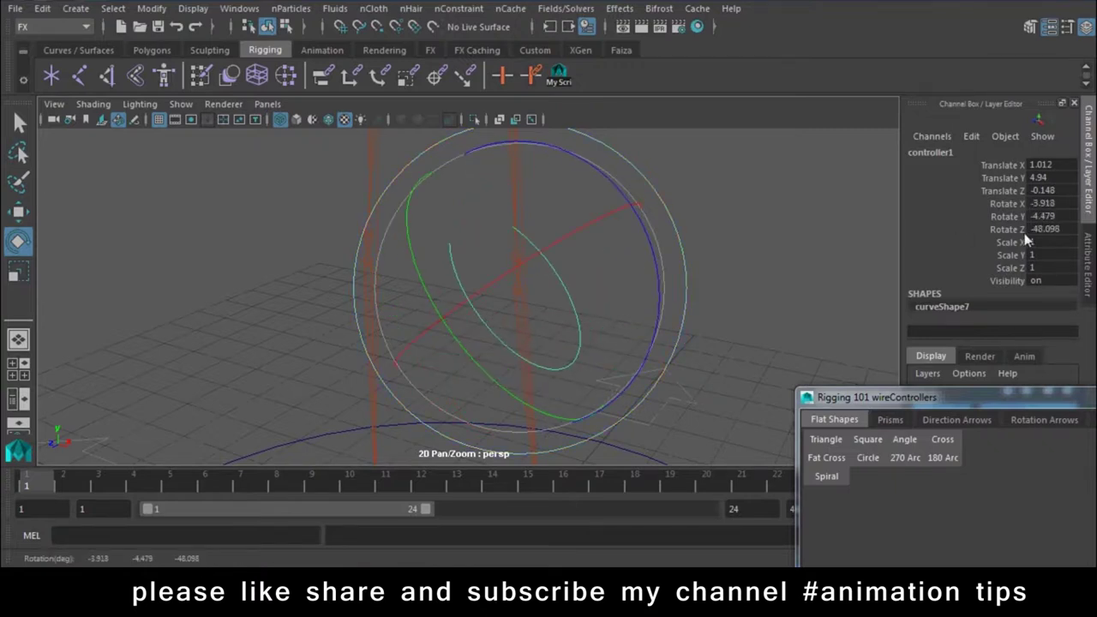
pyautogui.hotkey('ctrl', 'z')
pyautogui.moveTo(642, 232); pyautogui.dragTo(814, 267)
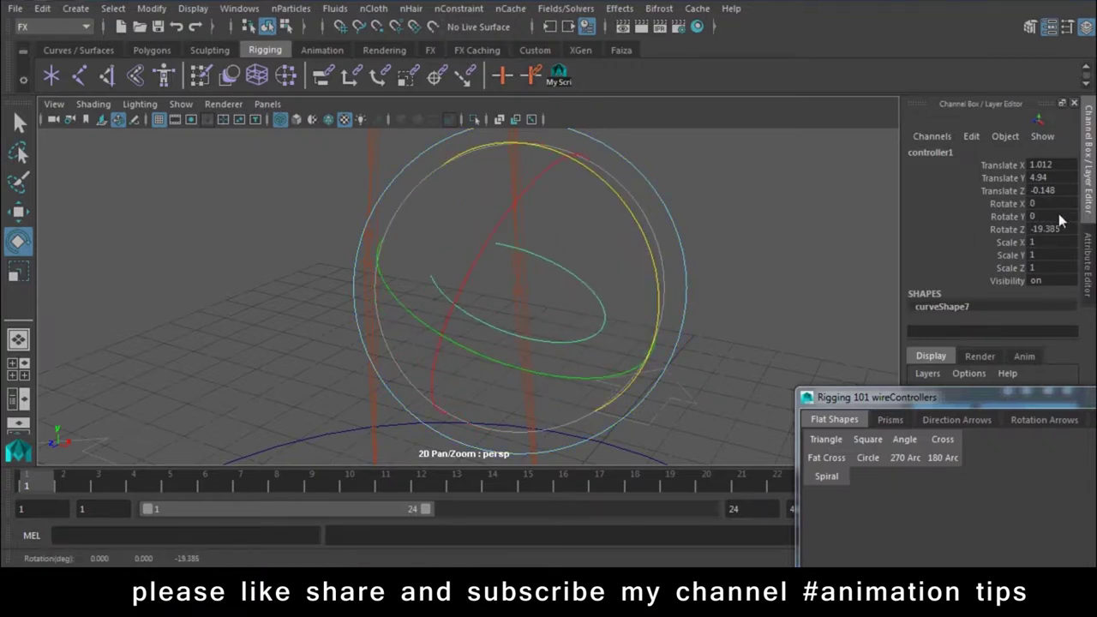
pyautogui.write('90')
pyautogui.press('Return')
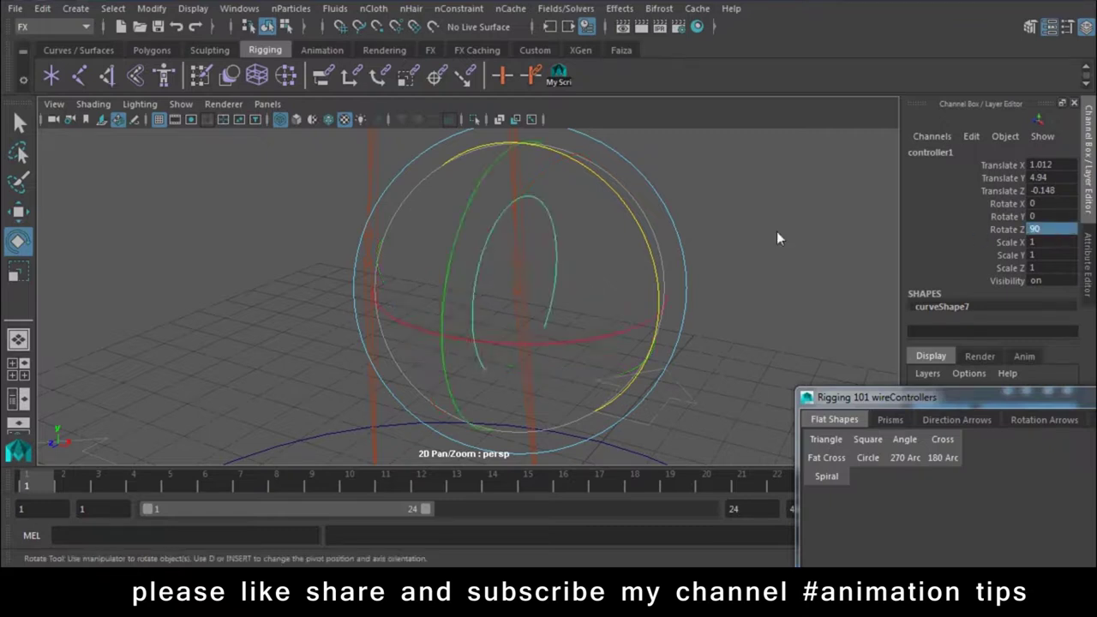
pyautogui.moveTo(475, 189); pyautogui.dragTo(428, 302)
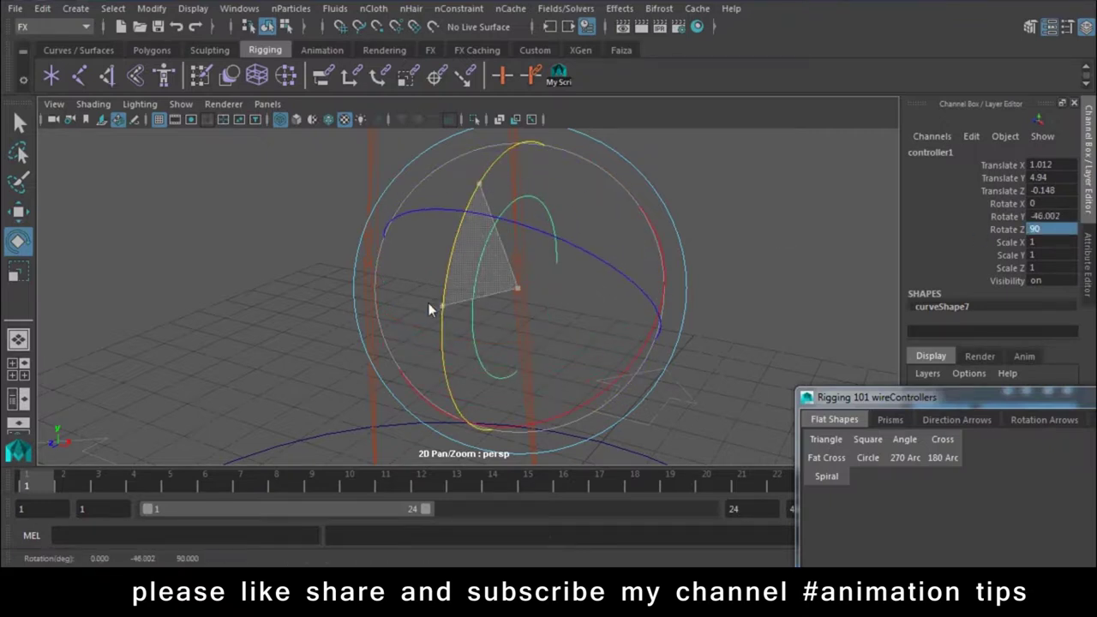
pyautogui.click(1060, 220)
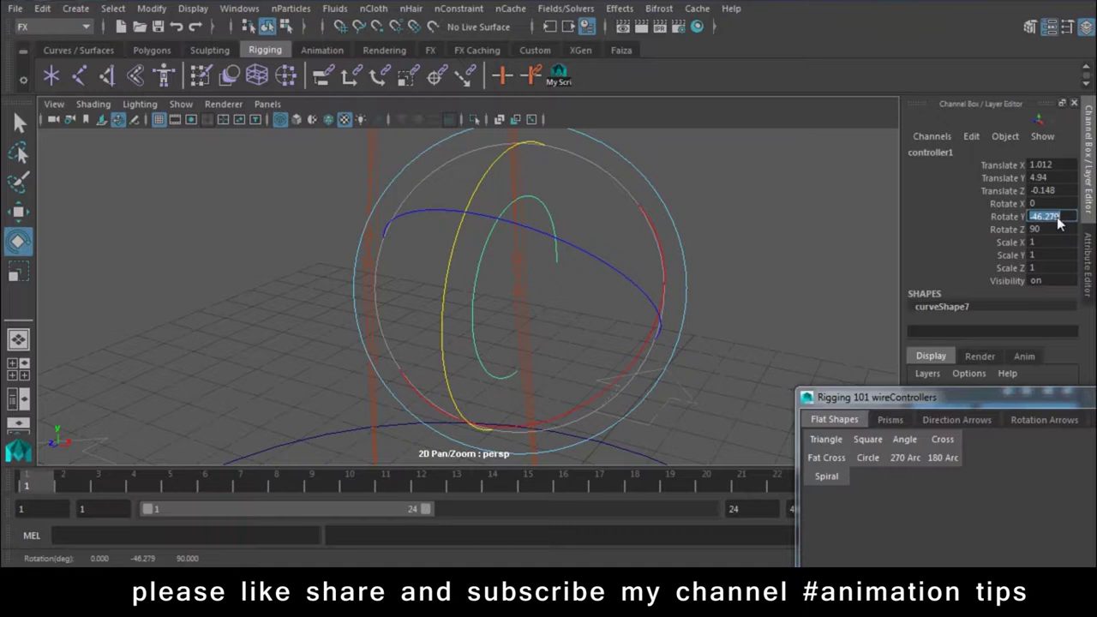
pyautogui.write('-90')
pyautogui.press('Return')
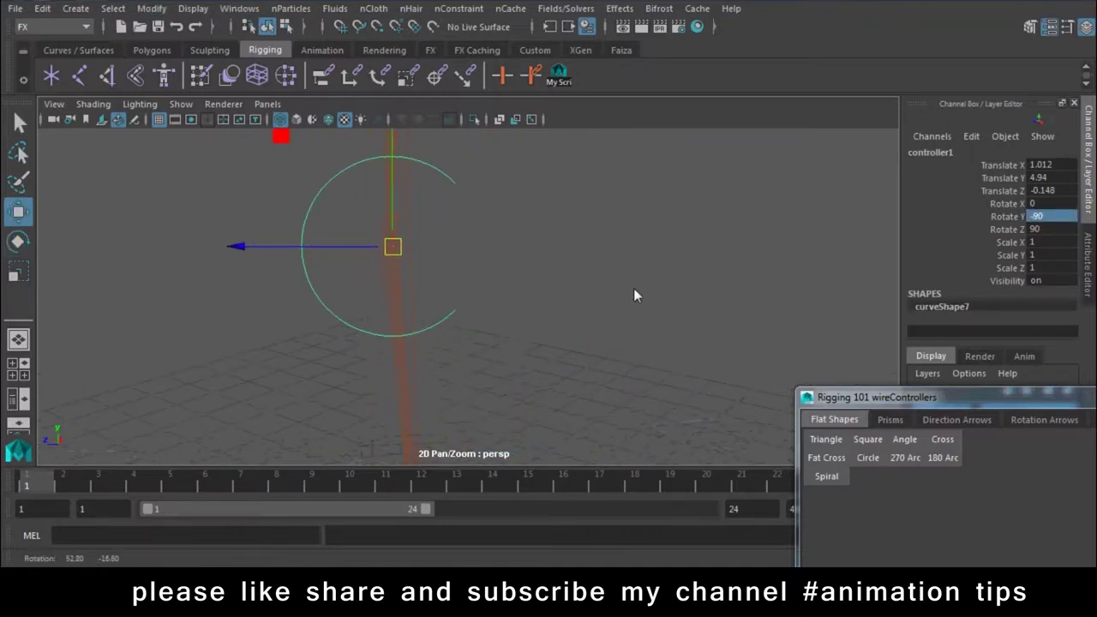
# Scale the circle knee controller down to 0.545.
pyautogui.keyDown('alt'); pyautogui.moveTo(238, 266); pyautogui.dragTo(407, 272); pyautogui.keyUp('alt')
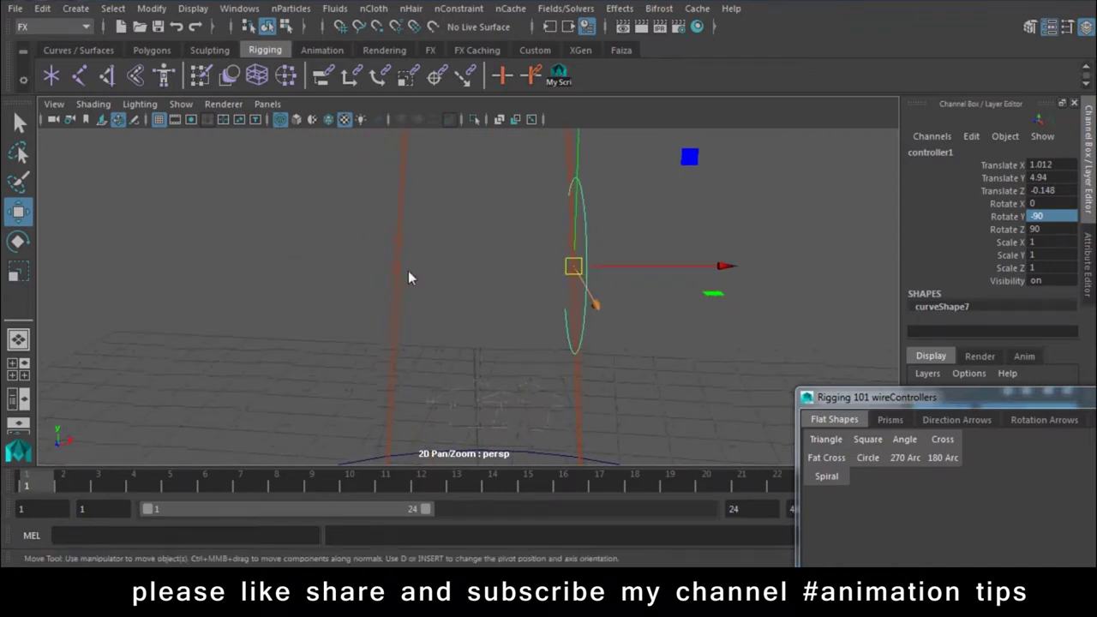
pyautogui.moveTo(588, 379)
pyautogui.keyDown('alt'); pyautogui.mouseDown()
pyautogui.moveTo(462, 278)
pyautogui.moveTo(521, 274)
pyautogui.moveTo(508, 258)
pyautogui.mouseUp(); pyautogui.keyUp('alt')
pyautogui.press('r')
pyautogui.press('w')
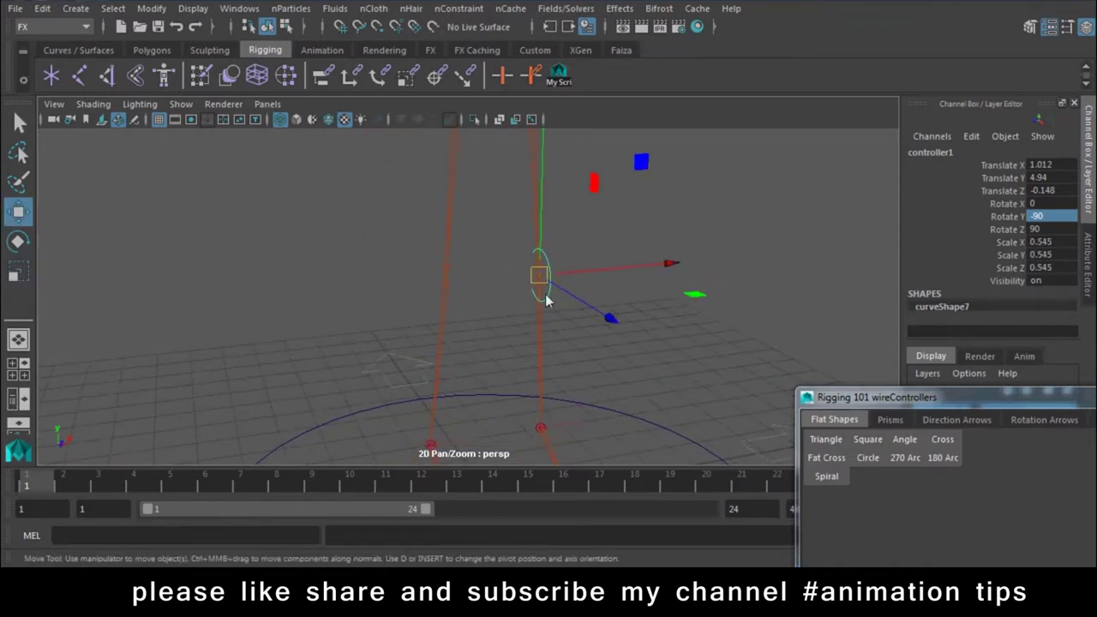
# Duplicate the knee controller and move the copy to Translate X -1.012.
pyautogui.hotkey('ctrl', 'd')
pyautogui.keyDown('alt'); pyautogui.moveTo(558, 304); pyautogui.dragTo(610, 285); pyautogui.keyUp('alt')
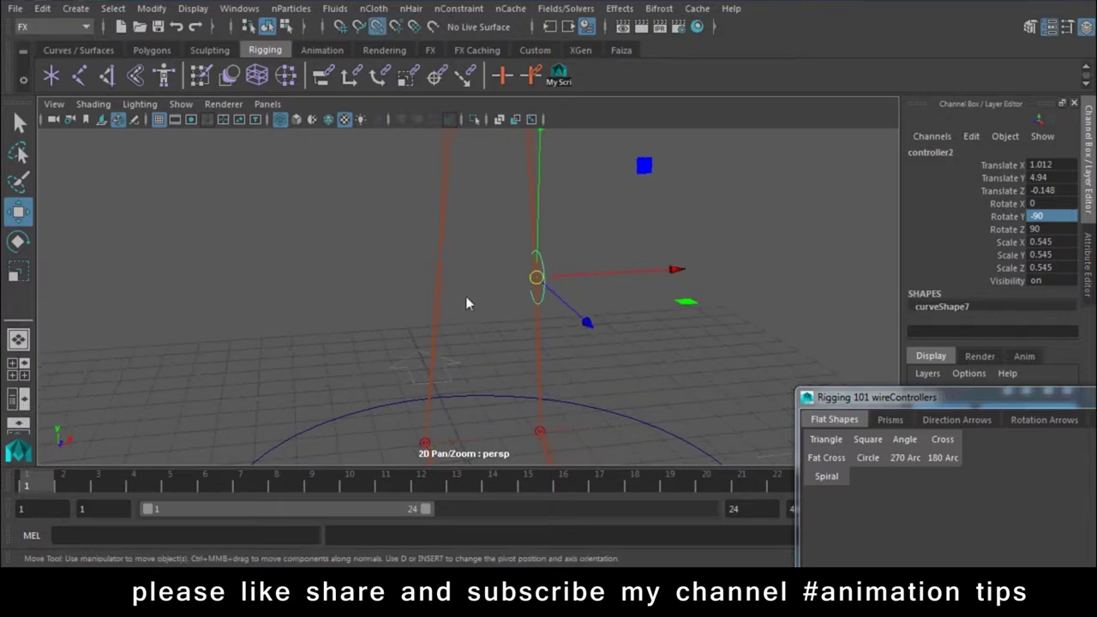
pyautogui.moveTo(536, 283); pyautogui.dragTo(419, 277)
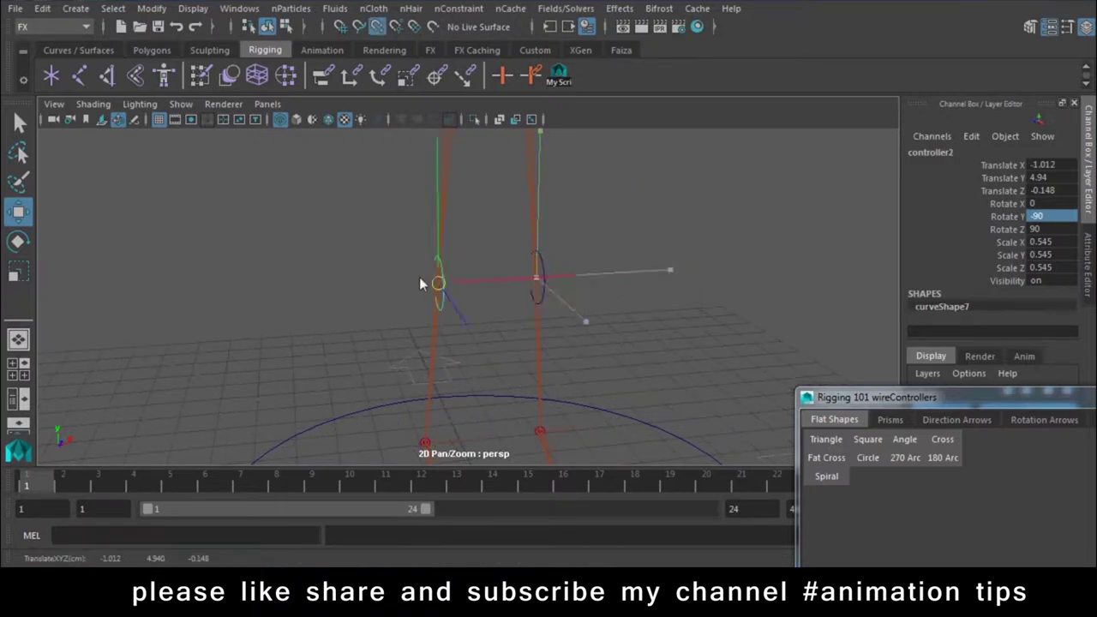
# Push both knee controllers forward to Translate Z 3.489 in front of the knees.
pyautogui.click(547, 267)
pyautogui.keyDown('alt'); pyautogui.moveTo(598, 267); pyautogui.dragTo(487, 271); pyautogui.keyUp('alt')
pyautogui.moveTo(269, 289); pyautogui.dragTo(35, 293)
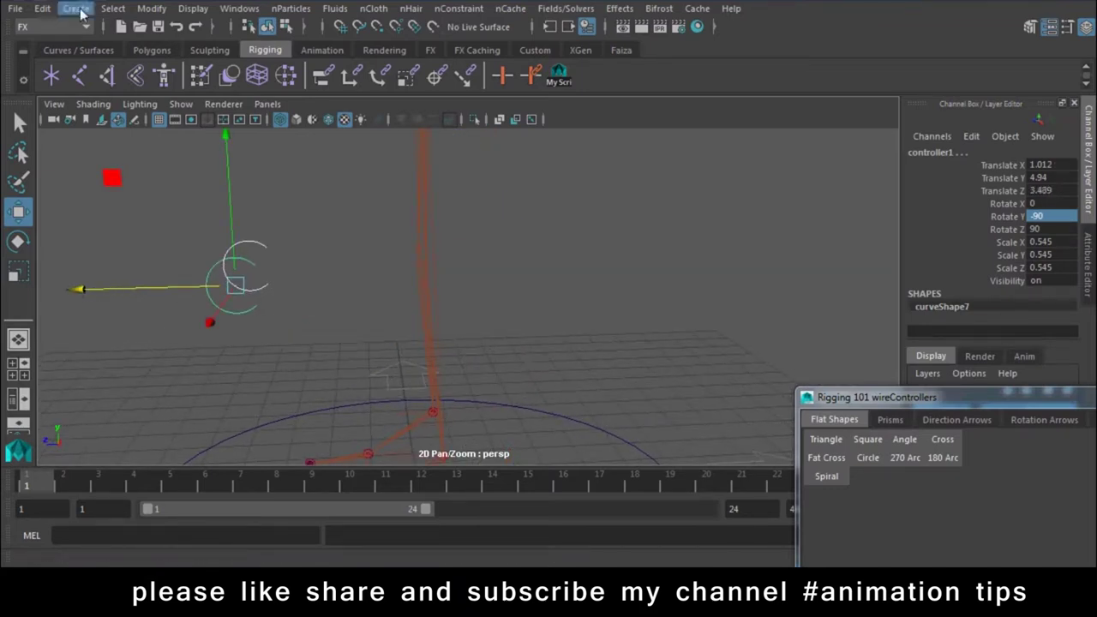
# Freeze Transformations on the knee controller, zeroing translate and rotate with scale 1.
pyautogui.click(141, 10)
pyautogui.click(214, 78)
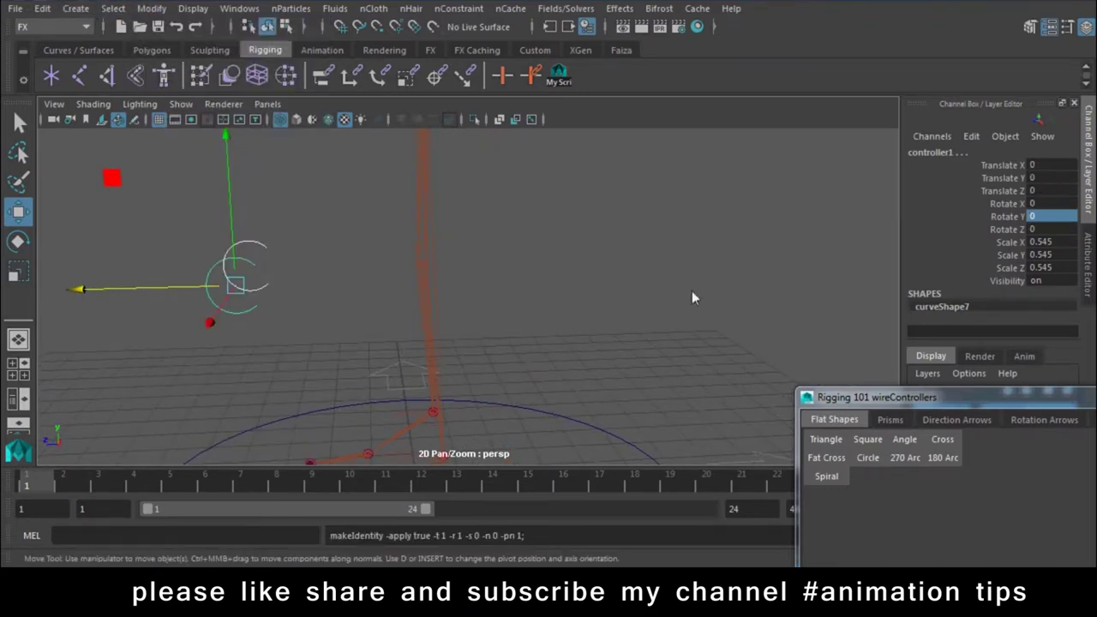
pyautogui.click(152, 8)
pyautogui.click(326, 78)
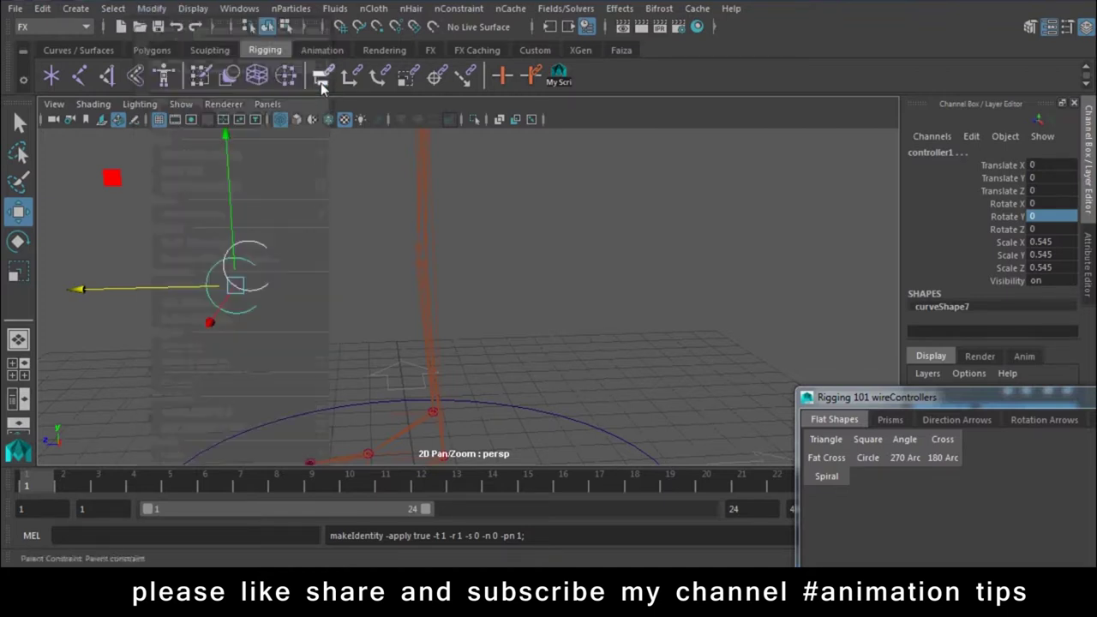
pyautogui.click(686, 470)
# Test-move the frozen controller, undo, then select the left ankle IK handle.
pyautogui.moveTo(182, 332)
pyautogui.keyDown('alt'); pyautogui.mouseDown()
pyautogui.moveTo(210, 274)
pyautogui.moveTo(466, 308)
pyautogui.mouseUp(); pyautogui.keyUp('alt')
pyautogui.click(425, 293)
pyautogui.click(384, 278)
pyautogui.keyDown('alt'); pyautogui.moveTo(383, 279); pyautogui.dragTo(517, 300); pyautogui.keyUp('alt')
pyautogui.moveTo(626, 258)
pyautogui.mouseDown()
pyautogui.moveTo(816, 252)
pyautogui.moveTo(585, 272)
pyautogui.mouseUp()
pyautogui.hotkey('ctrl', 'z')
pyautogui.moveTo(889, 268)
pyautogui.keyDown('alt'); pyautogui.mouseDown()
pyautogui.moveTo(567, 275)
pyautogui.moveTo(584, 371)
pyautogui.mouseUp(); pyautogui.keyUp('alt')
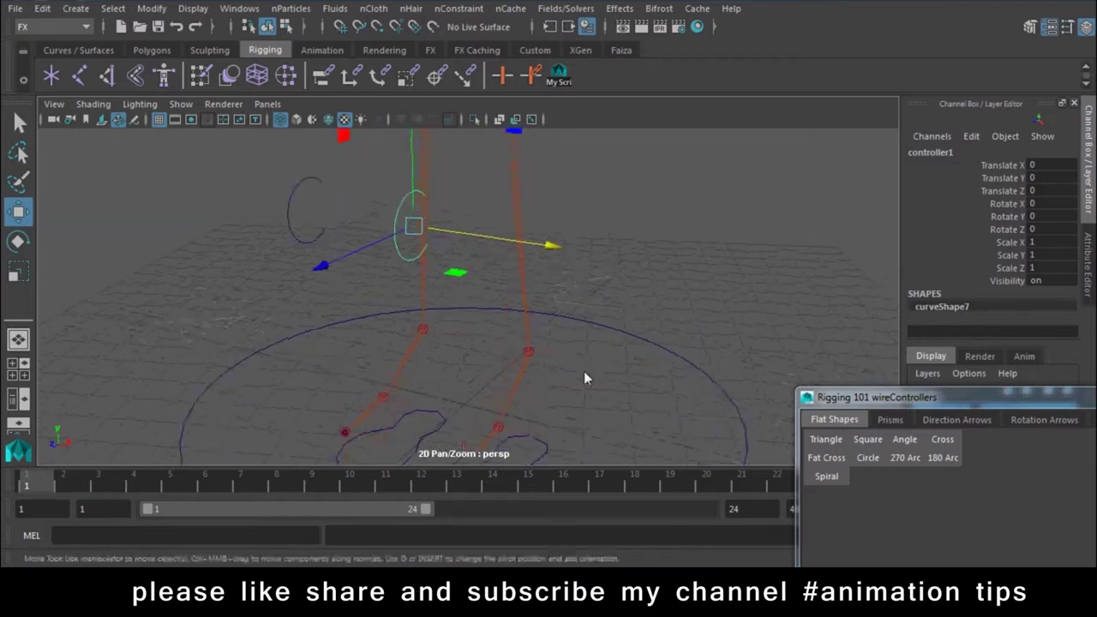
pyautogui.keyDown('alt'); pyautogui.moveTo(422, 259); pyautogui.dragTo(472, 221); pyautogui.keyUp('alt')
pyautogui.click(469, 210)
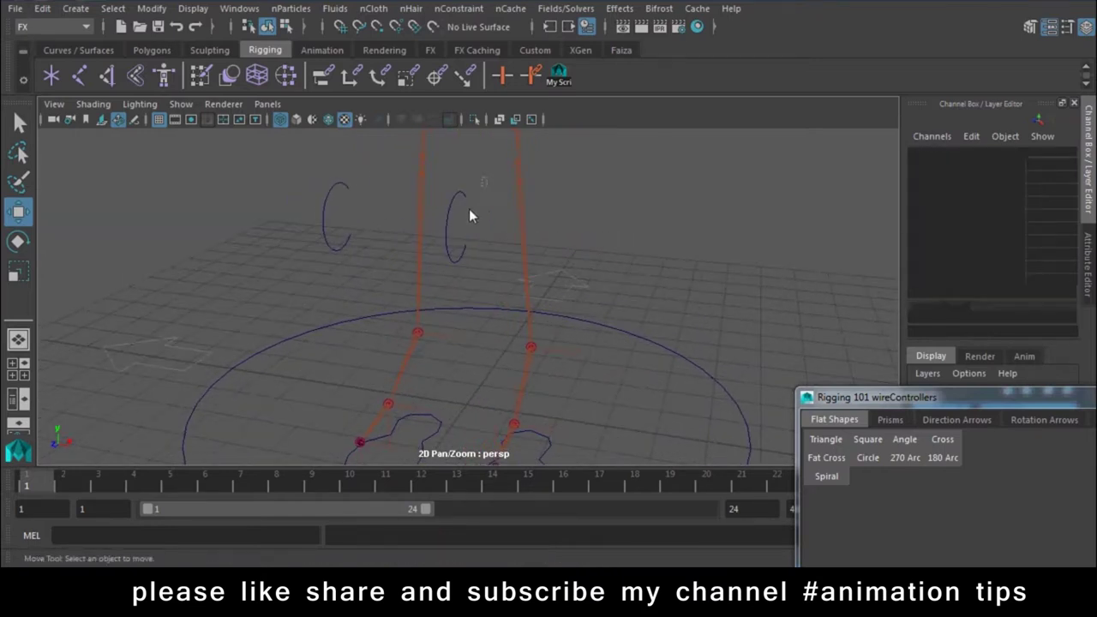
pyautogui.click(441, 265)
pyautogui.click(572, 350)
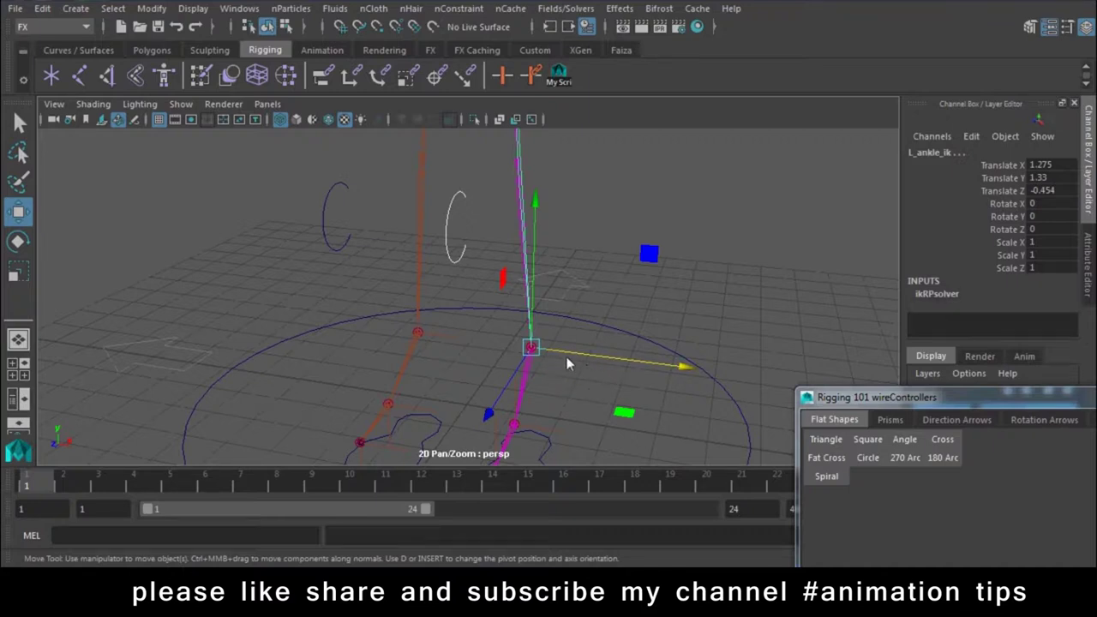
# Switch the menu set from FX to Rigging and apply a Pole Vector constraint to the left ankle IK.
pyautogui.click(460, 10)
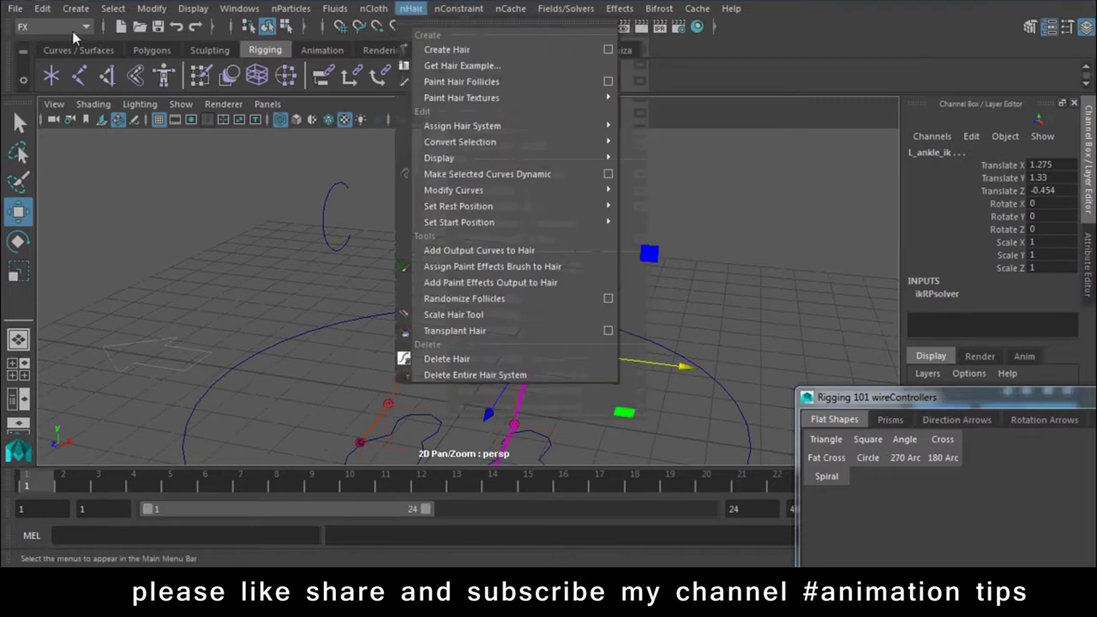
pyautogui.click(52, 27)
pyautogui.click(39, 58)
pyautogui.click(419, 10)
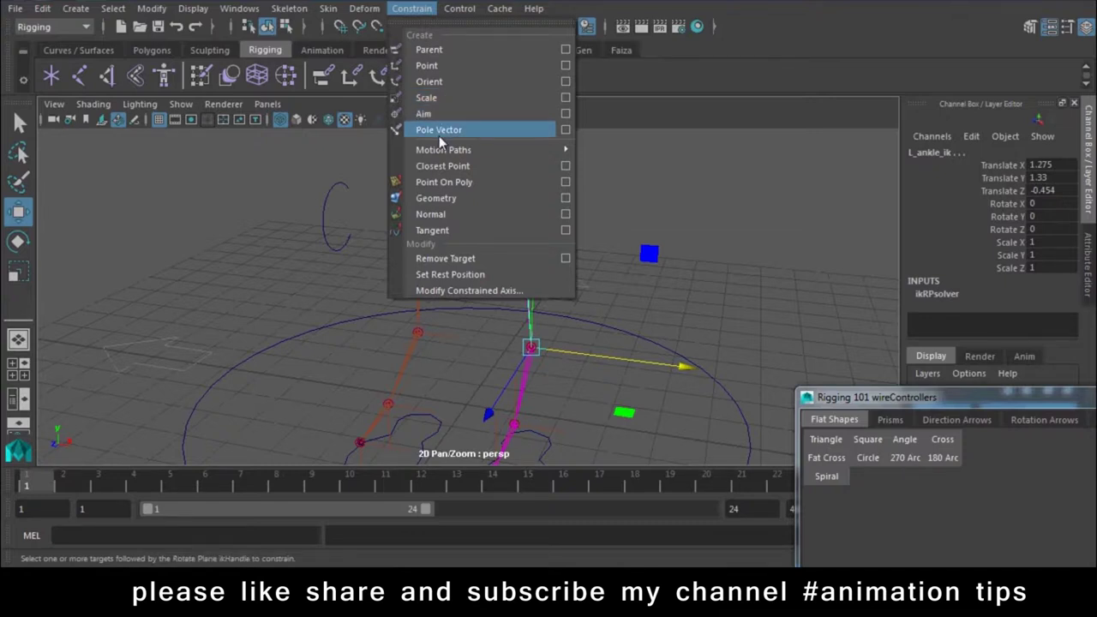
pyautogui.click(439, 135)
pyautogui.moveTo(685, 232)
pyautogui.keyDown('alt'); pyautogui.mouseDown()
pyautogui.moveTo(553, 366)
pyautogui.moveTo(575, 359)
pyautogui.moveTo(541, 357)
pyautogui.moveTo(532, 279)
pyautogui.moveTo(550, 286)
pyautogui.mouseUp(); pyautogui.keyUp('alt')
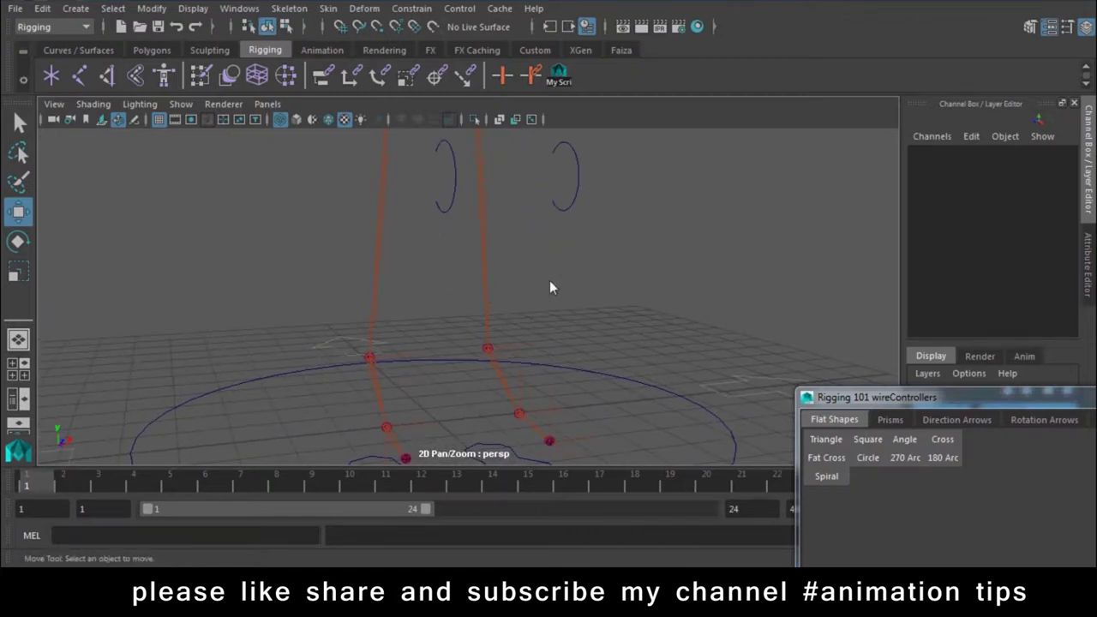
# Rename controller1 to L_knee_ctrl in the Channel Box.
pyautogui.click(576, 199)
pyautogui.moveTo(578, 194)
pyautogui.keyDown('alt'); pyautogui.mouseDown()
pyautogui.moveTo(656, 253)
pyautogui.moveTo(618, 247)
pyautogui.moveTo(607, 268)
pyautogui.mouseUp(); pyautogui.keyUp('alt')
pyautogui.hotkey('ctrl', 'z')
pyautogui.hotkey('ctrl', 'z')
pyautogui.keyDown('alt'); pyautogui.moveTo(562, 375); pyautogui.dragTo(546, 342); pyautogui.keyUp('alt')
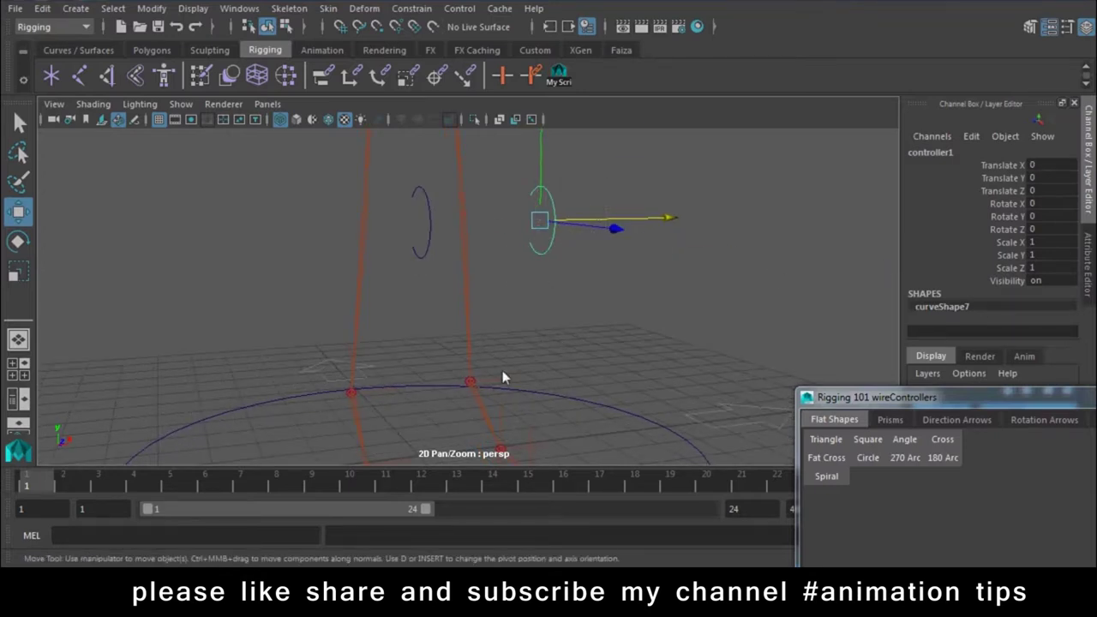
pyautogui.doubleClick(934, 153)
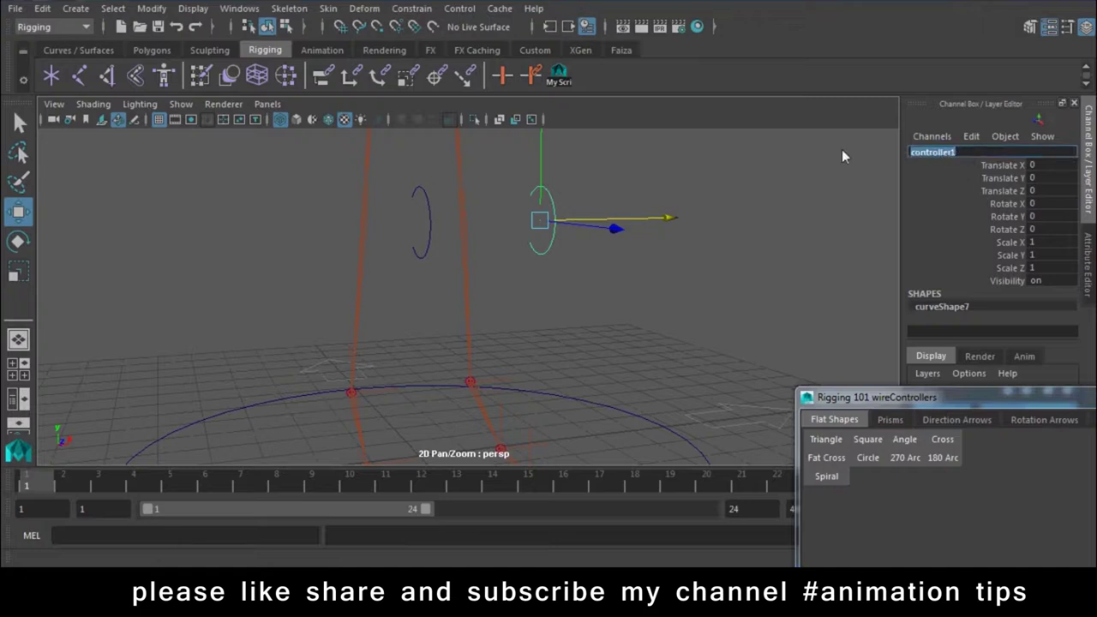
pyautogui.write('L_knee_ctrl')
pyautogui.press('Return')
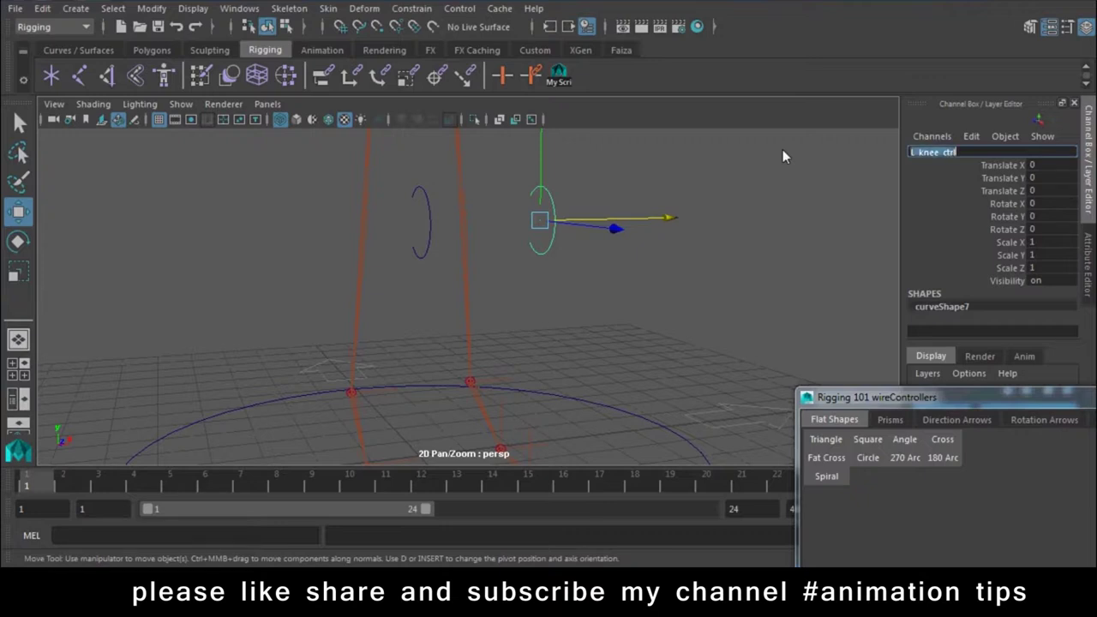
# Rename controller2 to R_knee_ctrl.
pyautogui.click(472, 251)
pyautogui.click(418, 231)
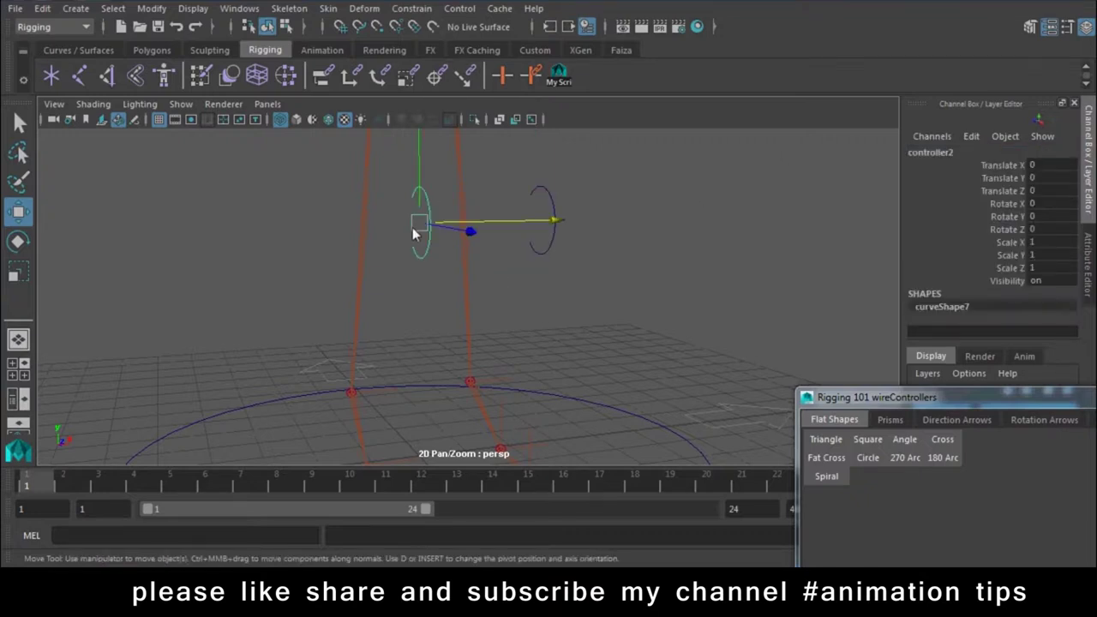
pyautogui.doubleClick(939, 152)
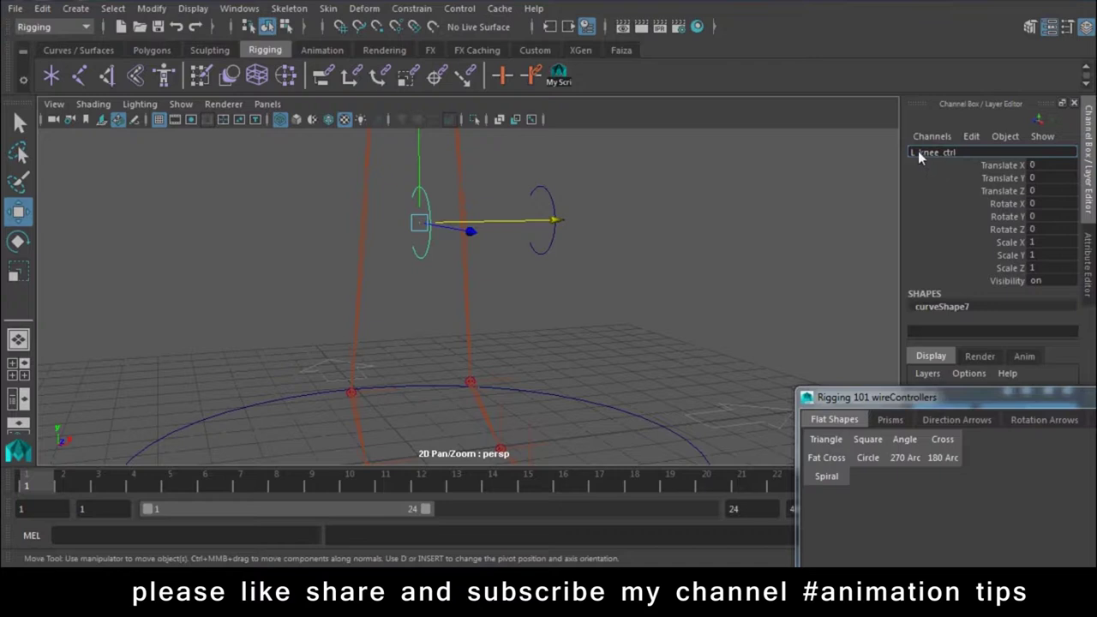
pyautogui.write('R')
pyautogui.press('Return')
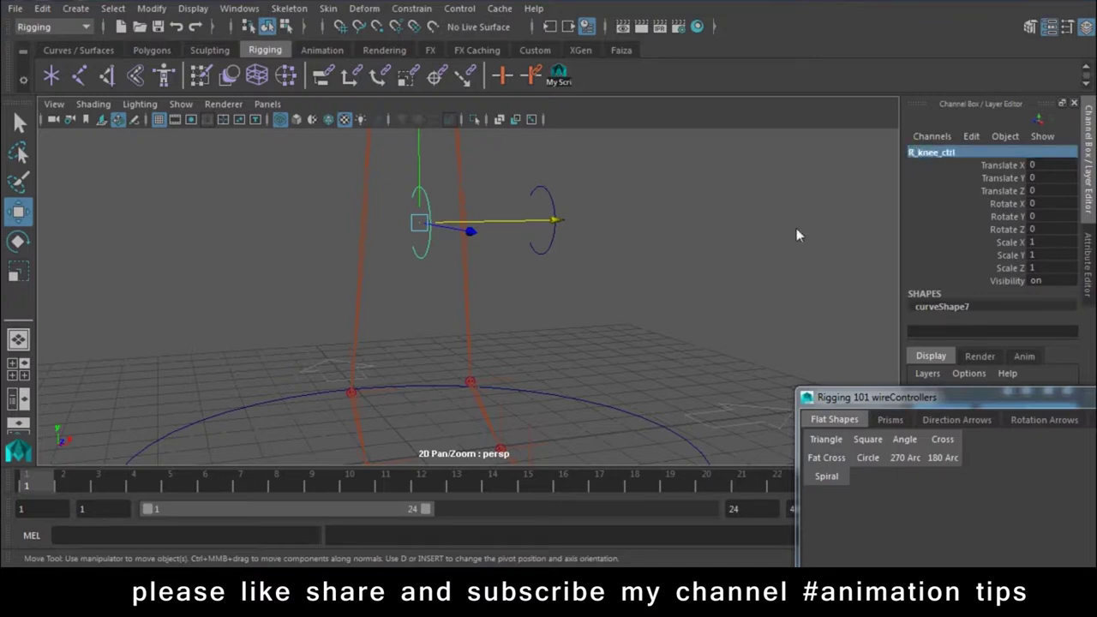
pyautogui.click(538, 238)
pyautogui.click(557, 238)
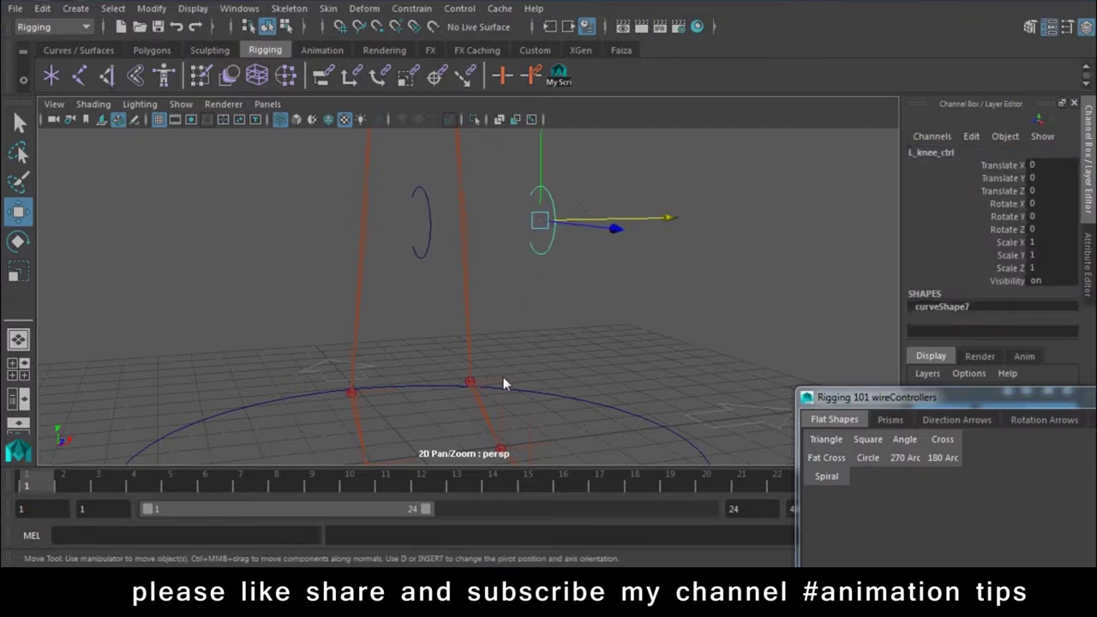
# Pole-vector constrain L_ankle_ik to L_knee_ctrl and R_ankle_ik to R_knee_ctrl.
pyautogui.click(470, 381)
pyautogui.click(412, 8)
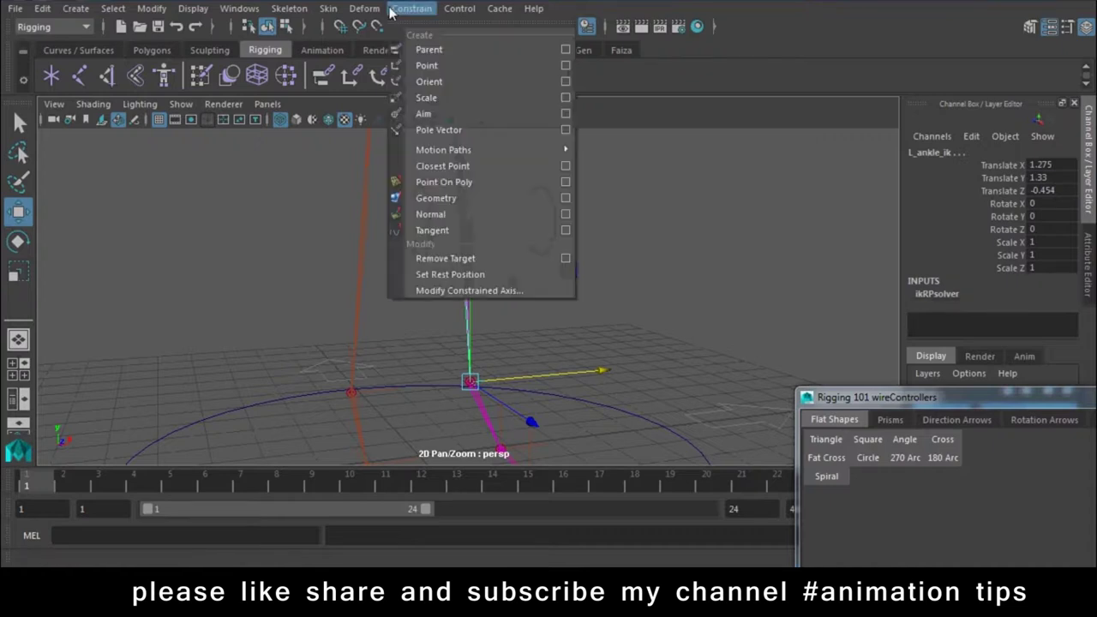
pyautogui.click(422, 129)
pyautogui.click(414, 221)
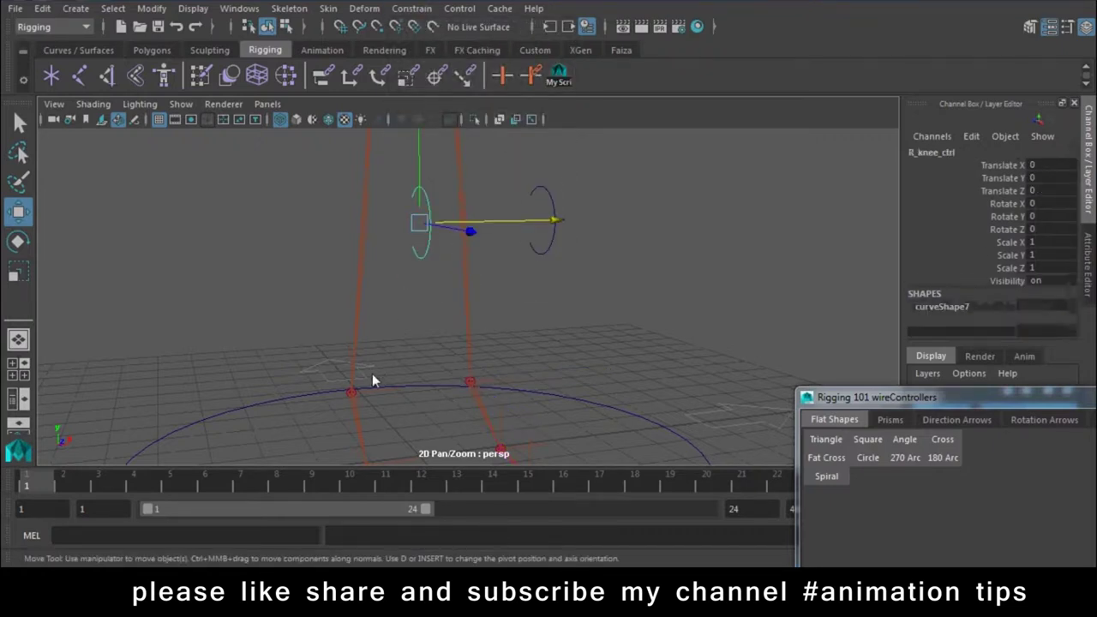
pyautogui.keyDown('shift'); pyautogui.click(383, 389); pyautogui.keyUp('shift')
pyautogui.click(412, 8)
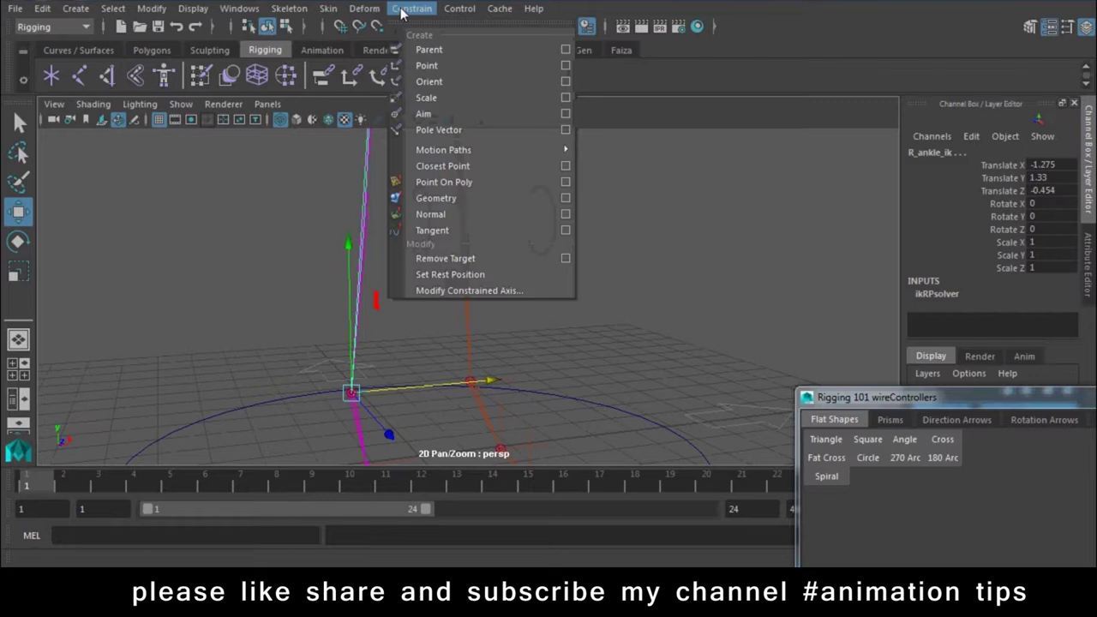
pyautogui.click(422, 129)
# Test the knee by raising L_foot_ctrl, then undo so both legs stand straight.
pyautogui.click(574, 358)
pyautogui.keyDown('alt'); pyautogui.moveTo(575, 358); pyautogui.dragTo(507, 348); pyautogui.keyUp('alt')
pyautogui.click(488, 408)
pyautogui.moveTo(467, 269)
pyautogui.mouseDown()
pyautogui.moveTo(489, 179)
pyautogui.moveTo(457, 366)
pyautogui.moveTo(629, 336)
pyautogui.moveTo(595, 294)
pyautogui.moveTo(692, 277)
pyautogui.moveTo(671, 285)
pyautogui.moveTo(872, 279)
pyautogui.moveTo(610, 313)
pyautogui.moveTo(787, 308)
pyautogui.moveTo(481, 318)
pyautogui.moveTo(779, 320)
pyautogui.moveTo(604, 282)
pyautogui.moveTo(420, 297)
pyautogui.mouseUp()
pyautogui.click(489, 332)
pyautogui.hotkey('ctrl', 'z')
pyautogui.hotkey('ctrl', 'z')
pyautogui.hotkey('ctrl', 'z')
pyautogui.hotkey('ctrl', 'z')
pyautogui.hotkey('ctrl', 'z')
pyautogui.hotkey('ctrl', 'z')
pyautogui.hotkey('ctrl', 'z')
pyautogui.hotkey('ctrl', 'z')
pyautogui.hotkey('ctrl', 'z')
pyautogui.hotkey('ctrl', 'z')
pyautogui.hotkey('ctrl', 'z')
pyautogui.moveTo(707, 295)
pyautogui.keyDown('alt'); pyautogui.mouseDown(button='right')
pyautogui.moveTo(583, 291)
pyautogui.moveTo(419, 308)
pyautogui.moveTo(465, 385)
pyautogui.moveTo(532, 300)
pyautogui.moveTo(479, 220)
pyautogui.mouseUp(button='right'); pyautogui.keyUp('alt')
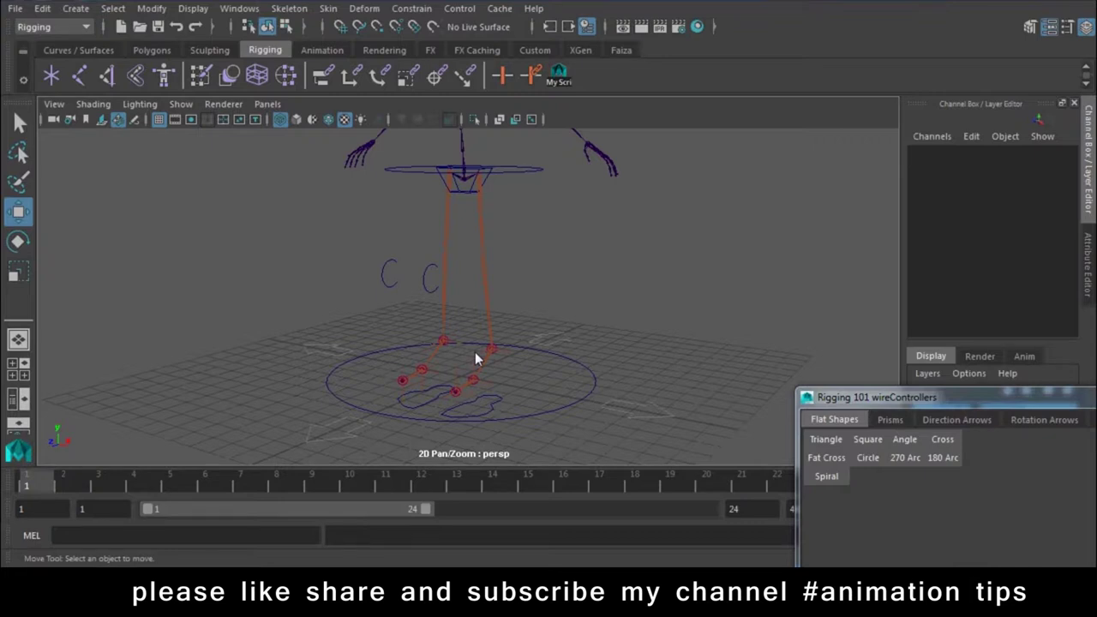
# Enlarge the wireControllers window and browse the Char, Special and Rotation Arrows categories.
pyautogui.moveTo(509, 271)
pyautogui.keyDown('alt'); pyautogui.mouseDown()
pyautogui.moveTo(483, 420)
pyautogui.moveTo(499, 343)
pyautogui.moveTo(492, 355)
pyautogui.moveTo(549, 360)
pyautogui.mouseUp(); pyautogui.keyUp('alt')
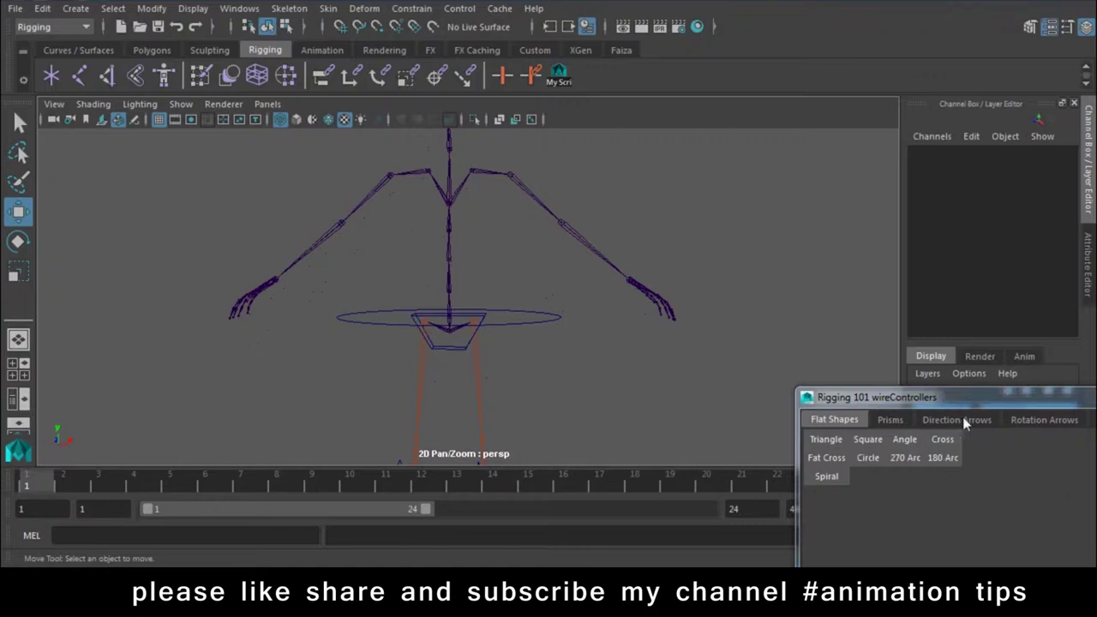
pyautogui.click(971, 269)
pyautogui.click(1023, 268)
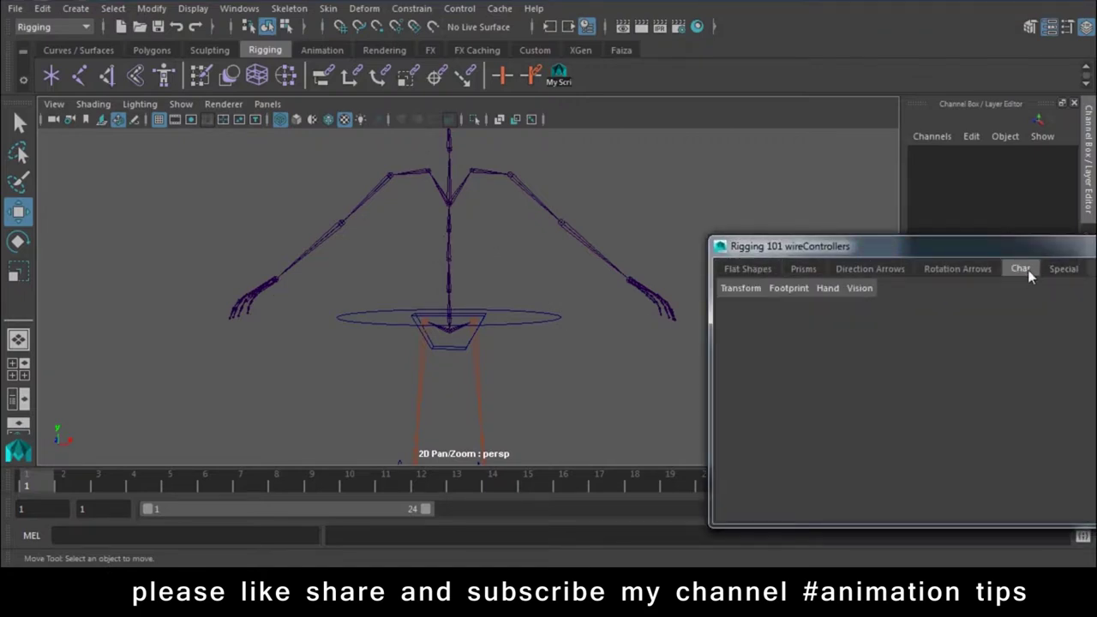
pyautogui.click(1063, 269)
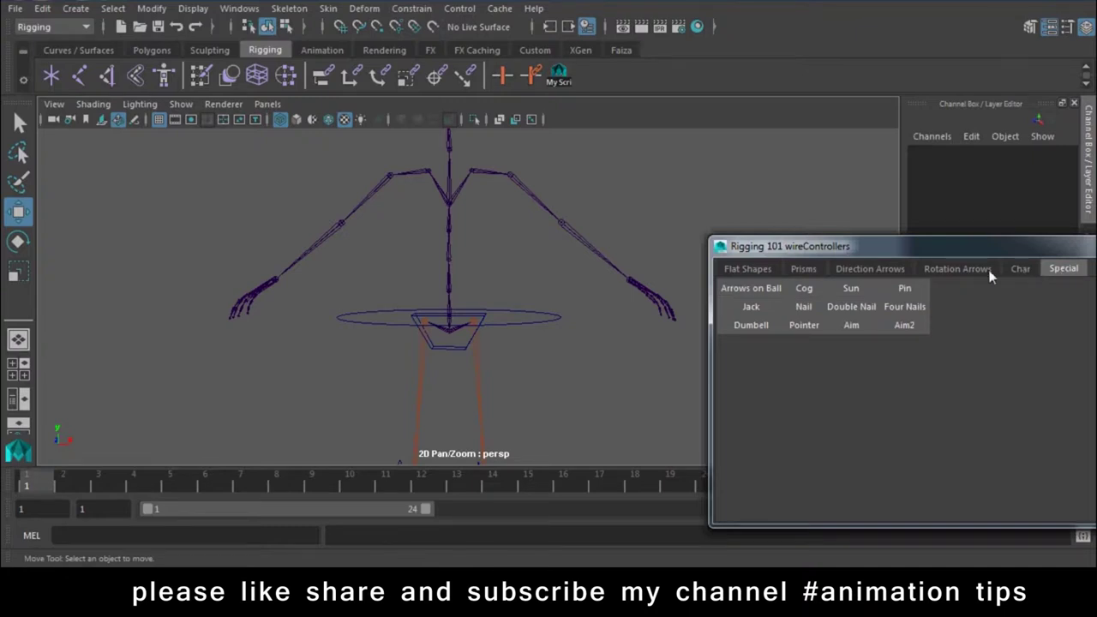
pyautogui.click(965, 270)
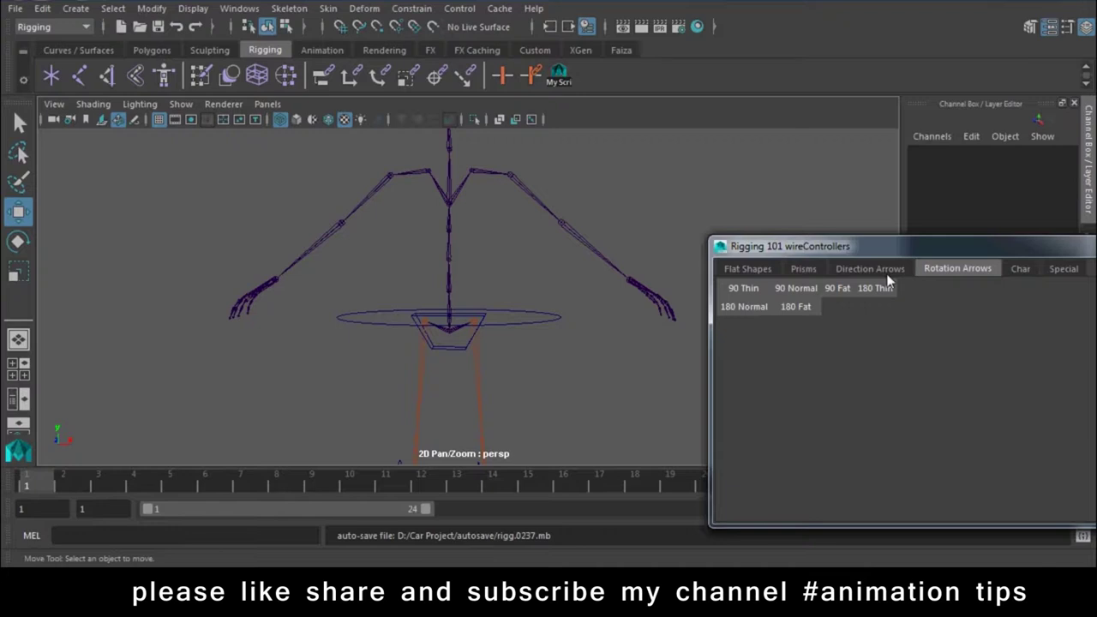
# Try a 180 Normal arrow controller, undo it, and return to Flat Shapes.
pyautogui.click(746, 307)
pyautogui.scroll(3, 528, 223)
pyautogui.keyDown('alt'); pyautogui.moveTo(528, 222); pyautogui.dragTo(542, 329); pyautogui.keyUp('alt')
pyautogui.hotkey('ctrl', 'z')
pyautogui.hotkey('ctrl', 'z')
pyautogui.hotkey('ctrl', 'z')
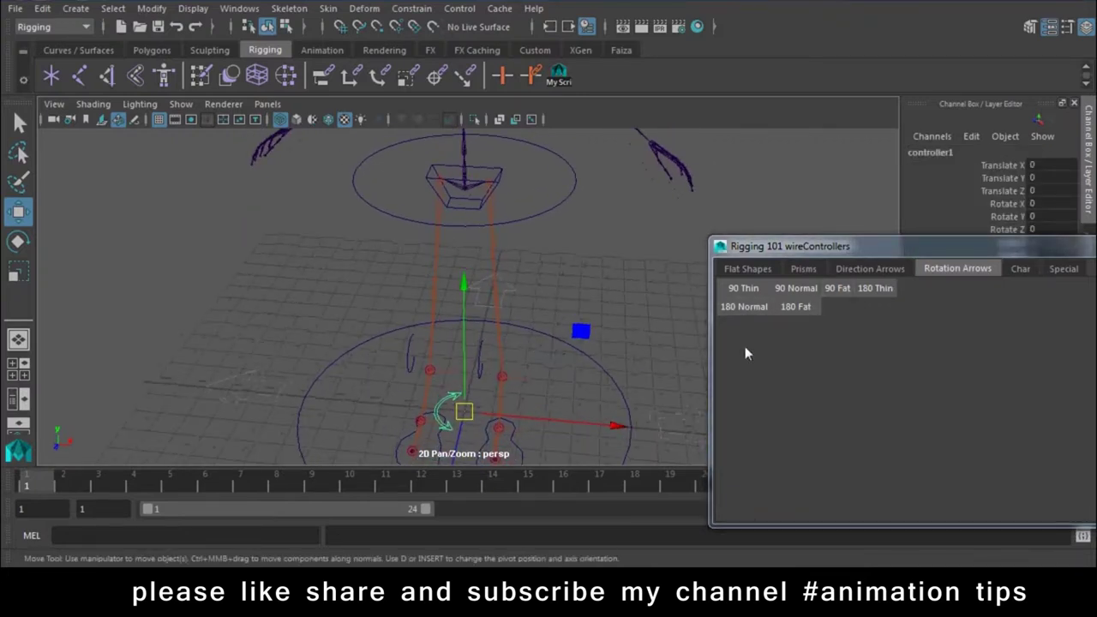
pyautogui.hotkey('ctrl', 'z')
pyautogui.click(761, 268)
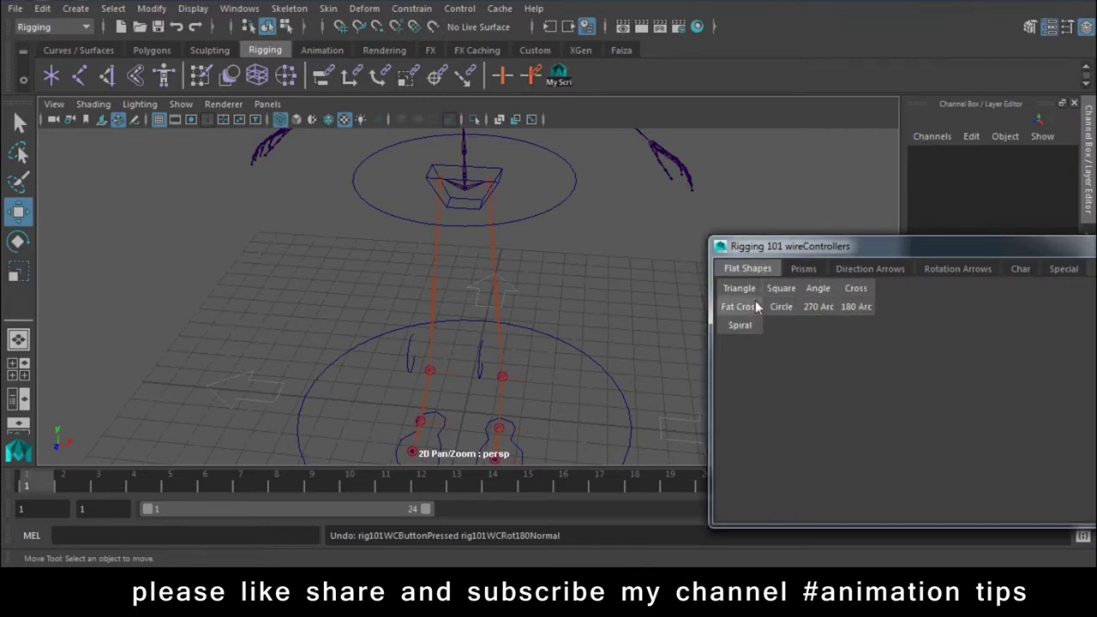
# Try circle and 270 Arc controller shapes, then create a Cross controller.
pyautogui.click(783, 310)
pyautogui.hotkey('ctrl', 'z')
pyautogui.click(815, 305)
pyautogui.hotkey('ctrl', 'z')
pyautogui.click(855, 287)
# Raise the Cross controller to the spine base at Translate Y 8.938 and scale it to 1.8.
pyautogui.keyDown('alt'); pyautogui.moveTo(469, 388); pyautogui.dragTo(506, 306); pyautogui.keyUp('alt')
pyautogui.moveTo(480, 410)
pyautogui.mouseDown()
pyautogui.moveTo(491, 290)
pyautogui.moveTo(480, 164)
pyautogui.mouseUp()
pyautogui.moveTo(500, 313)
pyautogui.keyDown('alt'); pyautogui.mouseDown()
pyautogui.moveTo(553, 445)
pyautogui.moveTo(558, 367)
pyautogui.moveTo(531, 379)
pyautogui.moveTo(468, 306)
pyautogui.moveTo(490, 355)
pyautogui.moveTo(473, 342)
pyautogui.moveTo(696, 257)
pyautogui.mouseUp(); pyautogui.keyUp('alt')
pyautogui.click(476, 276)
pyautogui.press('r')
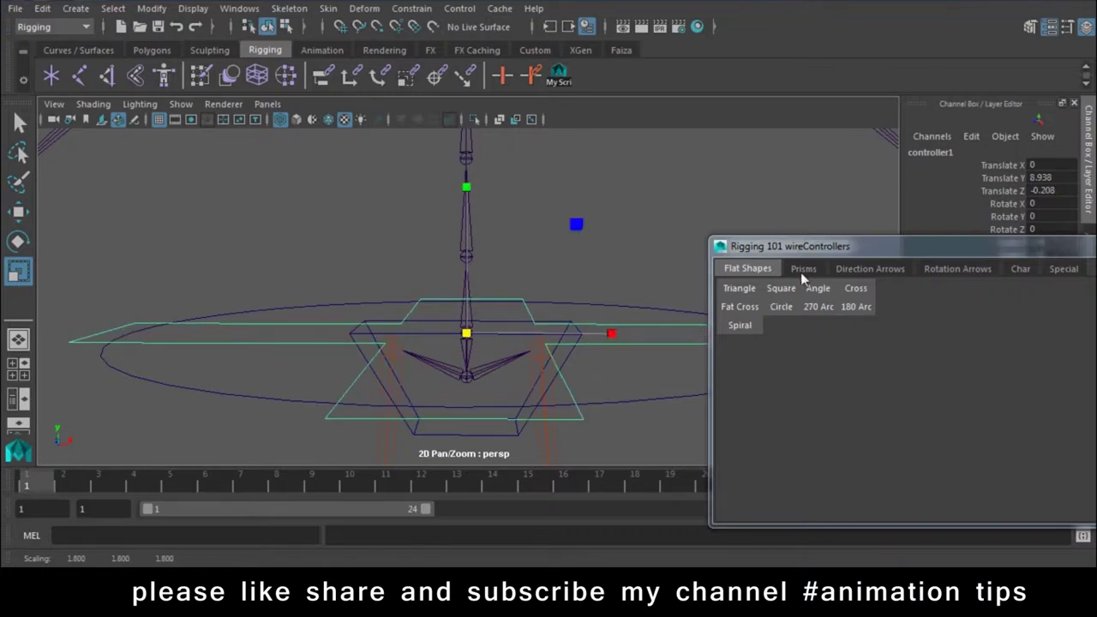
pyautogui.moveTo(801, 246); pyautogui.dragTo(922, 395)
pyautogui.keyDown('alt'); pyautogui.moveTo(555, 362); pyautogui.dragTo(815, 257); pyautogui.keyUp('alt')
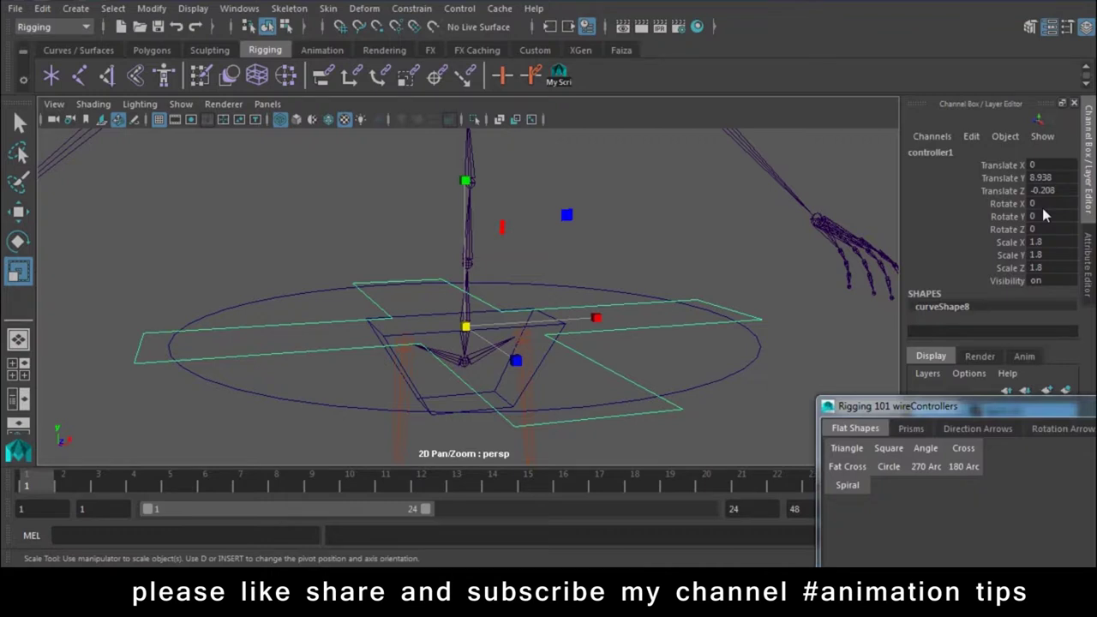
pyautogui.scroll(-2, 610, 168)
pyautogui.scroll(-2, 608, 167)
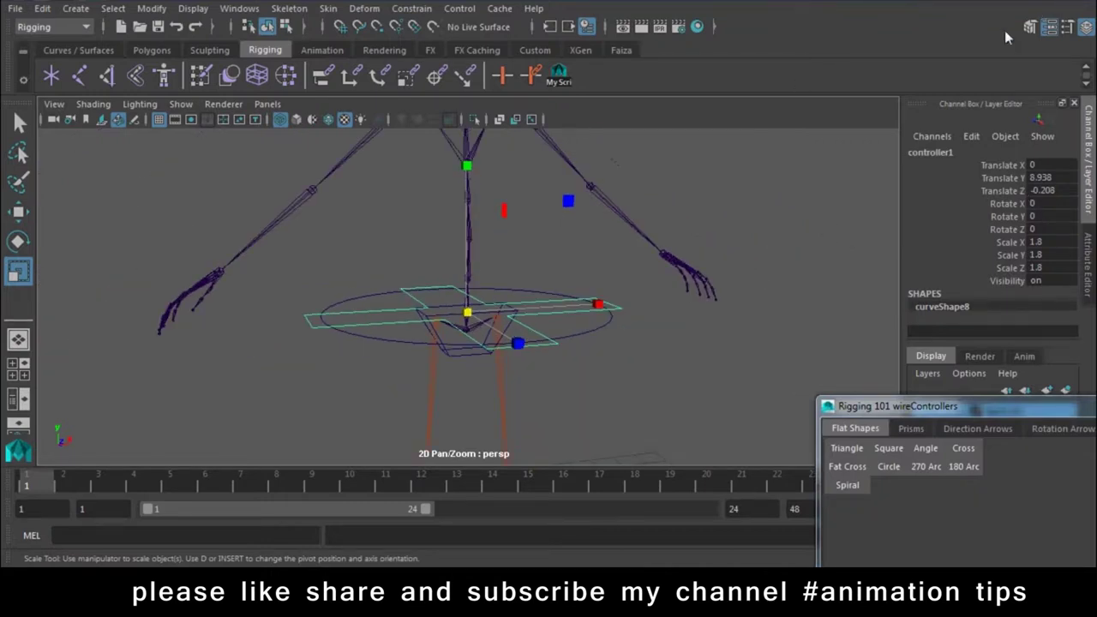
# Rename controller1 to Spine_ctrl1 in the Channel Box.
pyautogui.click(951, 153)
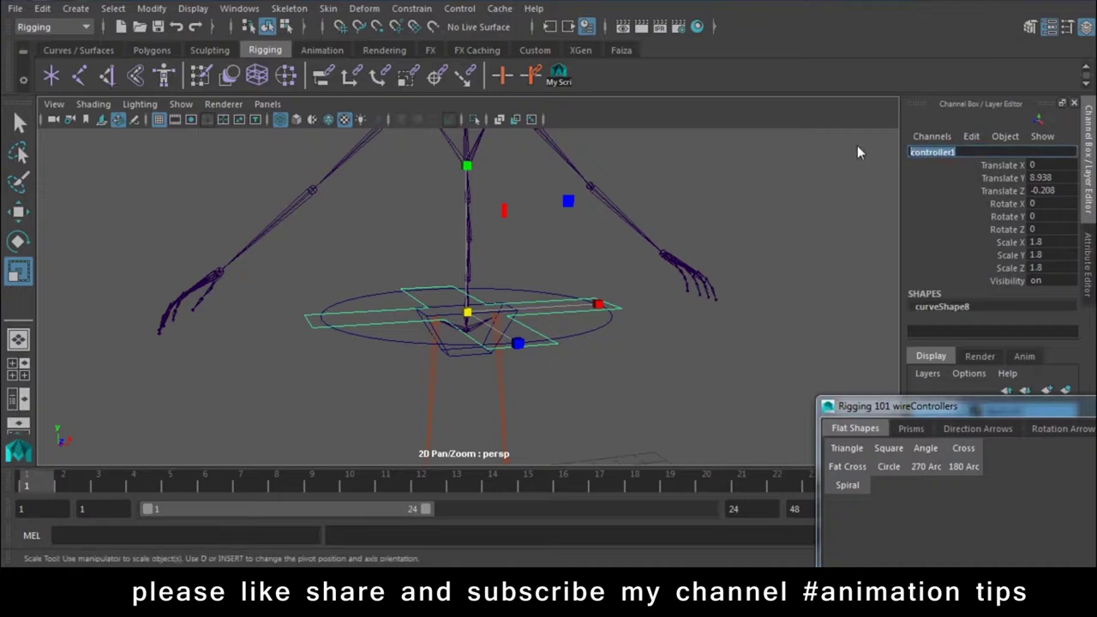
pyautogui.write('Spine1')
pyautogui.press('Return')
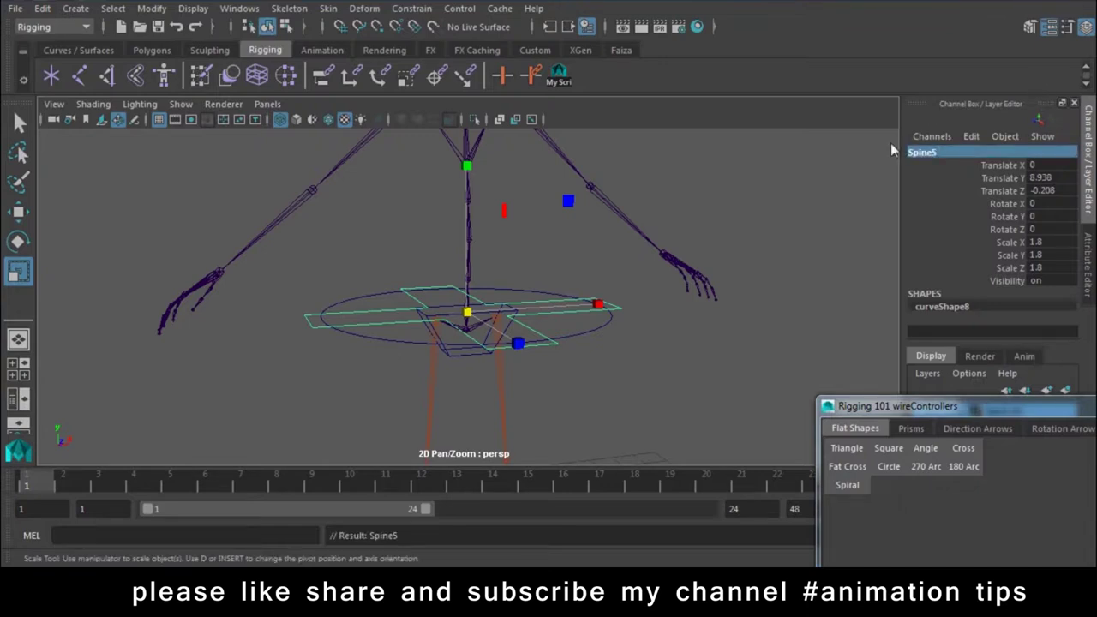
pyautogui.click(946, 153)
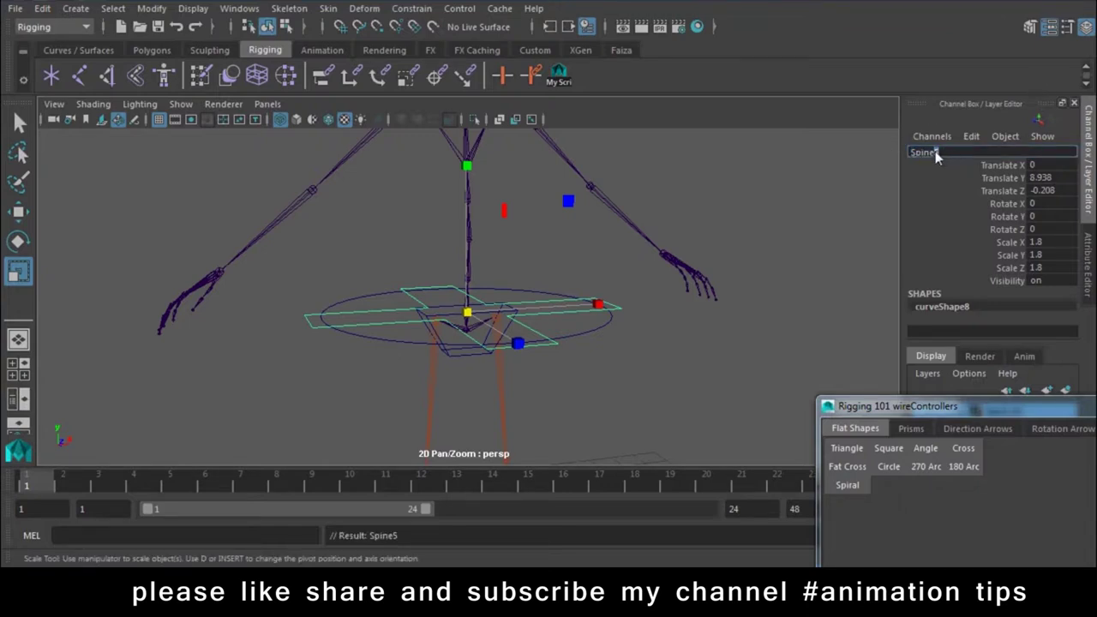
pyautogui.press('BackSpace')
pyautogui.write('ctrl')
pyautogui.write('1')
pyautogui.press('Return')
# Raise Spine_ctrl1 up along the spine and duplicate it.
pyautogui.press('w')
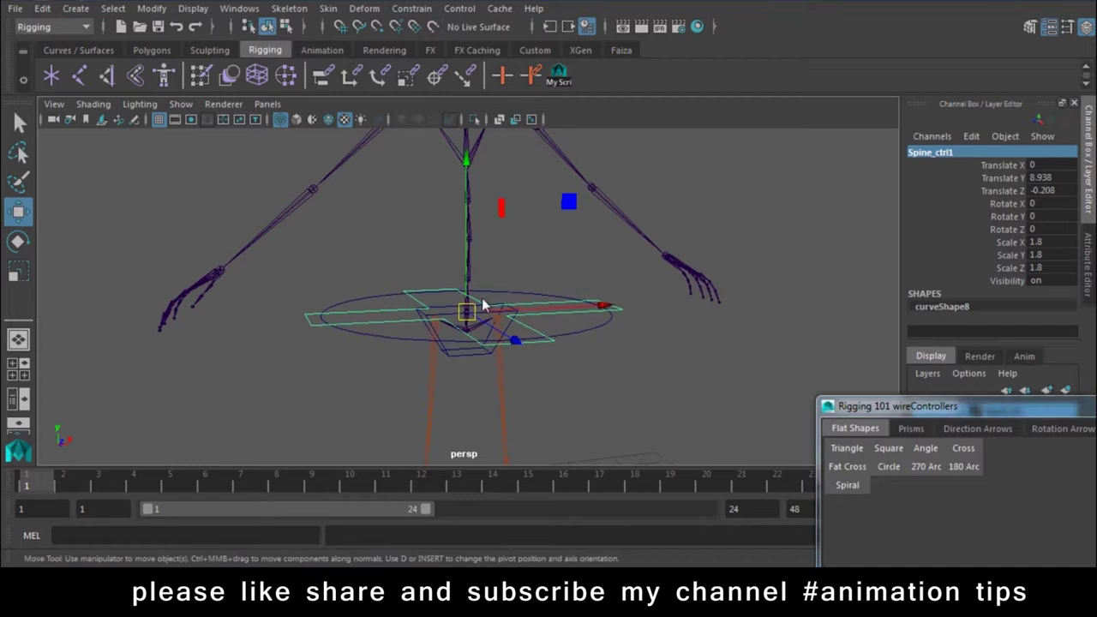
pyautogui.scroll(2, 482, 299)
pyautogui.moveTo(463, 334); pyautogui.dragTo(467, 208)
pyautogui.hotkey('ctrl', 'd')
pyautogui.hotkey('ctrl', 'd')
# Show the character mesh layer around the rig.
pyautogui.moveTo(991, 418); pyautogui.dragTo(1015, 553)
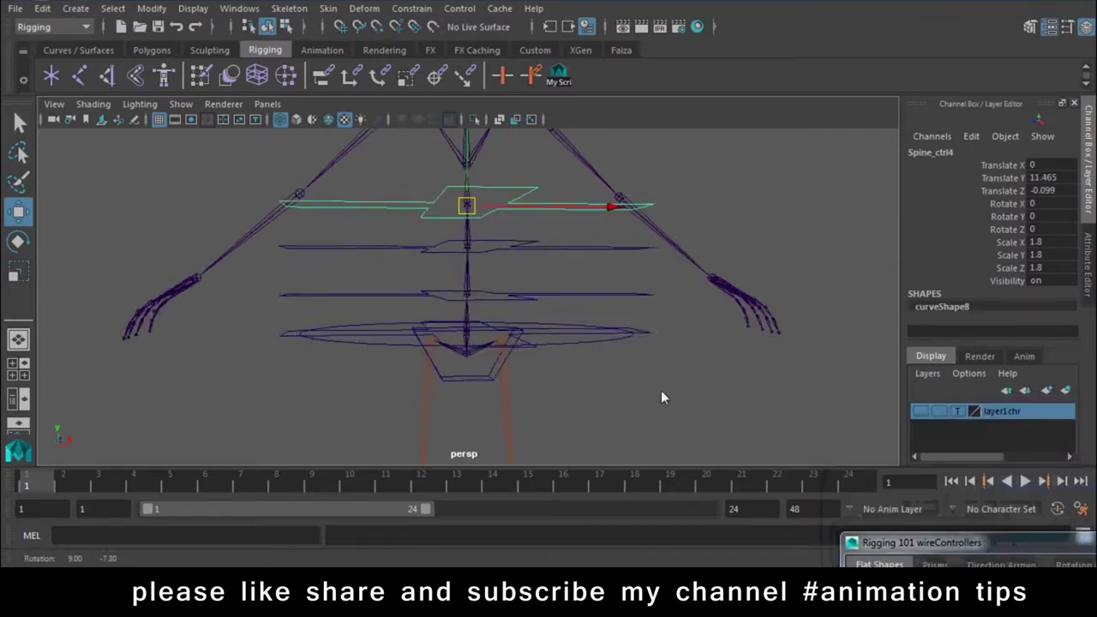
pyautogui.keyDown('alt'); pyautogui.moveTo(661, 390); pyautogui.dragTo(762, 400); pyautogui.keyUp('alt')
pyautogui.click(922, 413)
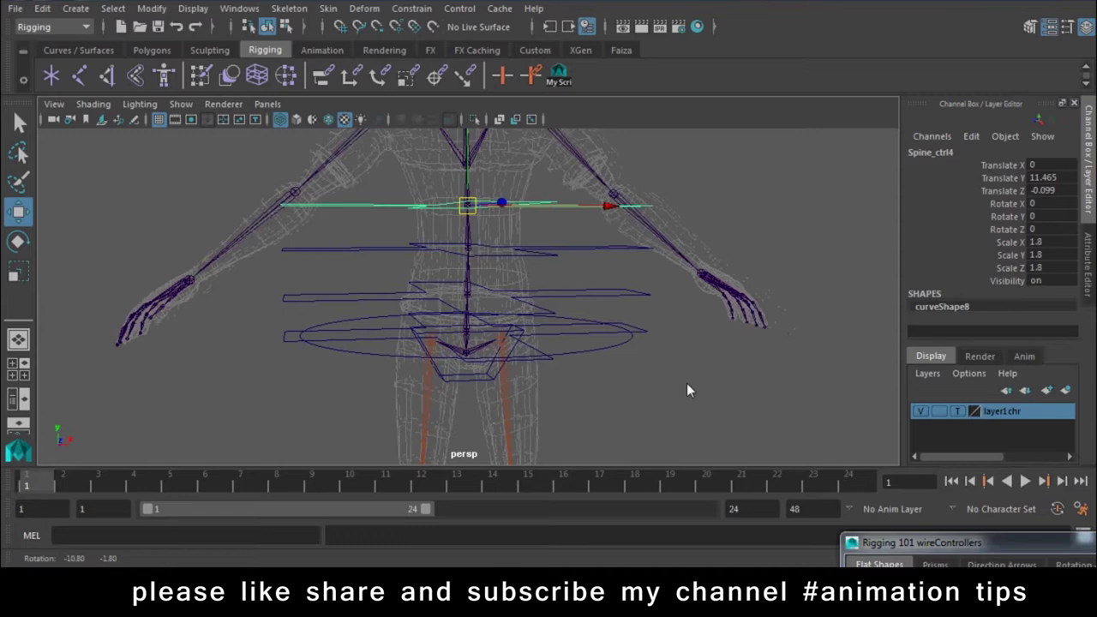
pyautogui.keyDown('alt'); pyautogui.moveTo(681, 389); pyautogui.dragTo(662, 285); pyautogui.keyUp('alt')
# Scale the lowest control Spine_ctrl1 to 1.405 and freeze its transformations.
pyautogui.click(657, 242)
pyautogui.click(663, 299)
pyautogui.click(681, 341)
pyautogui.press('r')
pyautogui.moveTo(676, 320)
pyautogui.keyDown('alt'); pyautogui.mouseDown()
pyautogui.moveTo(568, 324)
pyautogui.moveTo(479, 297)
pyautogui.mouseUp(); pyautogui.keyUp('alt')
pyautogui.moveTo(467, 351); pyautogui.dragTo(403, 296)
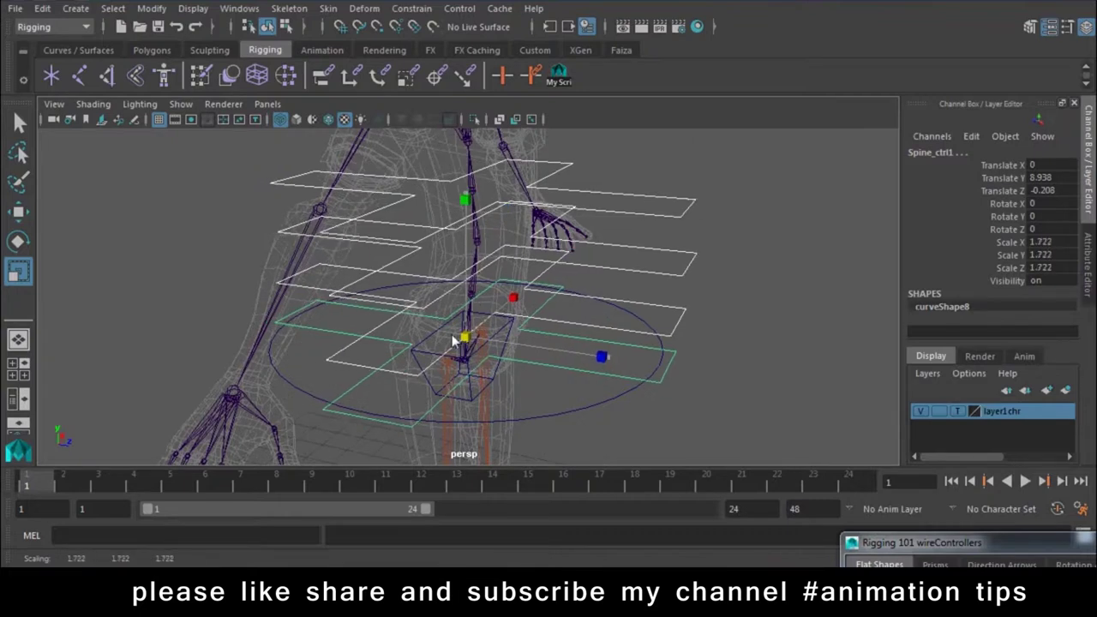
pyautogui.click(152, 8)
pyautogui.click(184, 80)
# Duplicate Spine_ctrl4 and raise the copies up the spine to the chest.
pyautogui.moveTo(661, 340)
pyautogui.keyDown('alt'); pyautogui.mouseDown()
pyautogui.moveTo(561, 317)
pyautogui.moveTo(530, 334)
pyautogui.moveTo(520, 296)
pyautogui.mouseUp(); pyautogui.keyUp('alt')
pyautogui.click(534, 316)
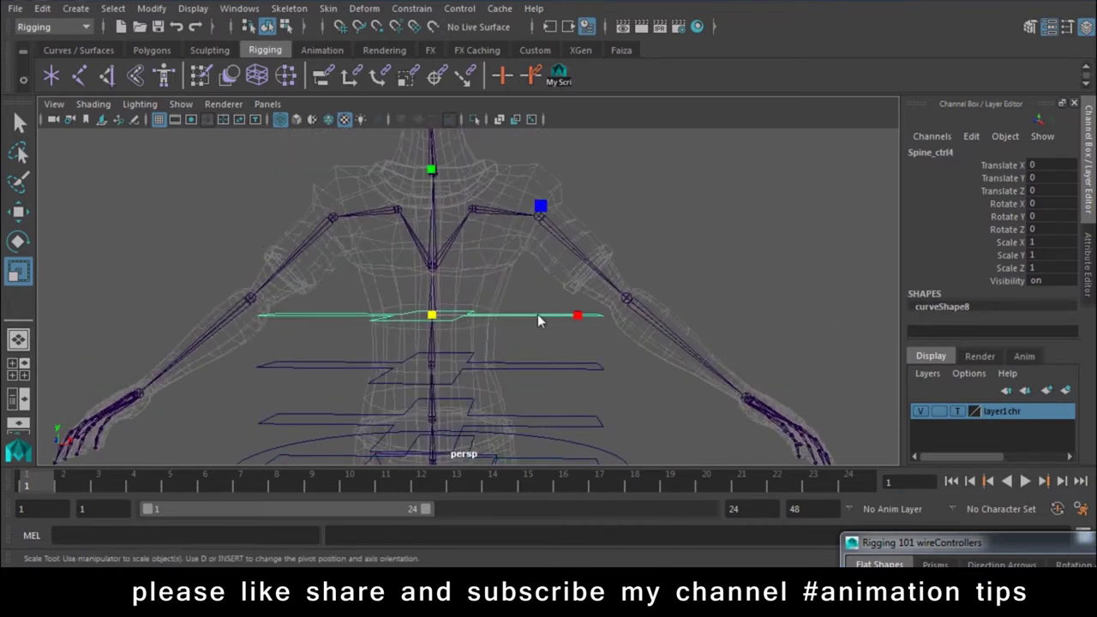
pyautogui.hotkey('ctrl', 'd')
pyautogui.press('w')
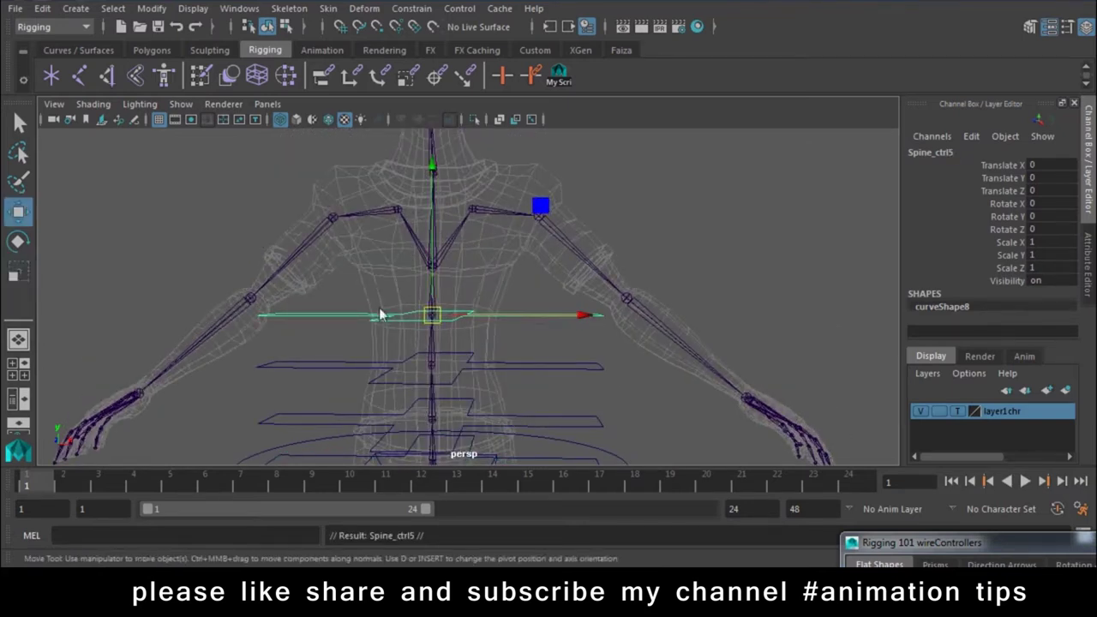
pyautogui.moveTo(431, 316); pyautogui.dragTo(433, 173)
pyautogui.hotkey('ctrl', 'd')
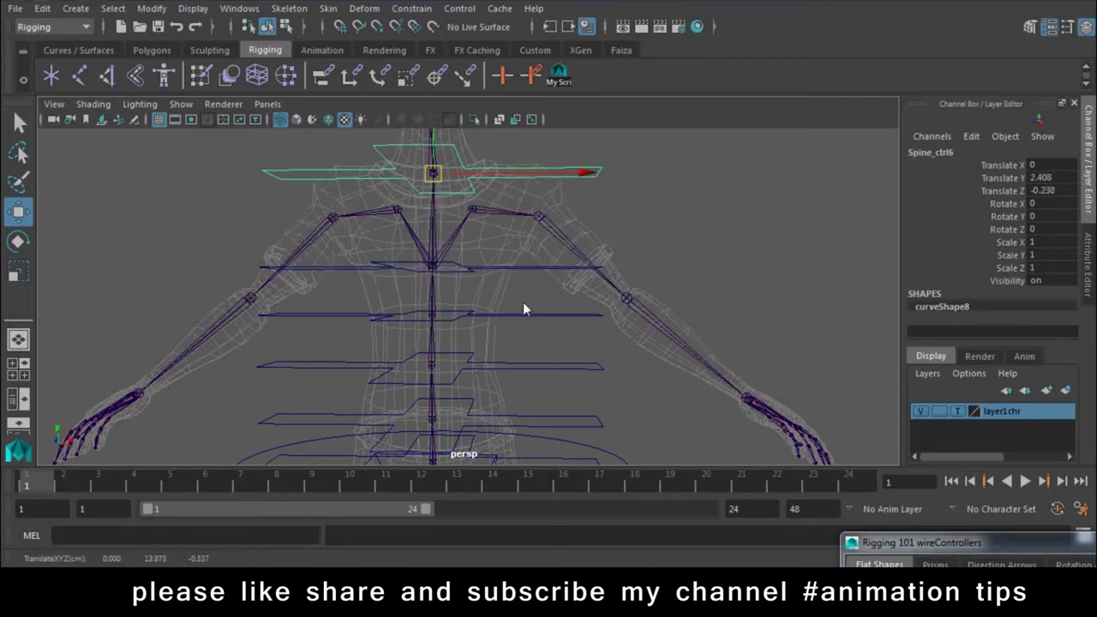
pyautogui.scroll(-3, 505, 296)
pyautogui.scroll(-2, 543, 340)
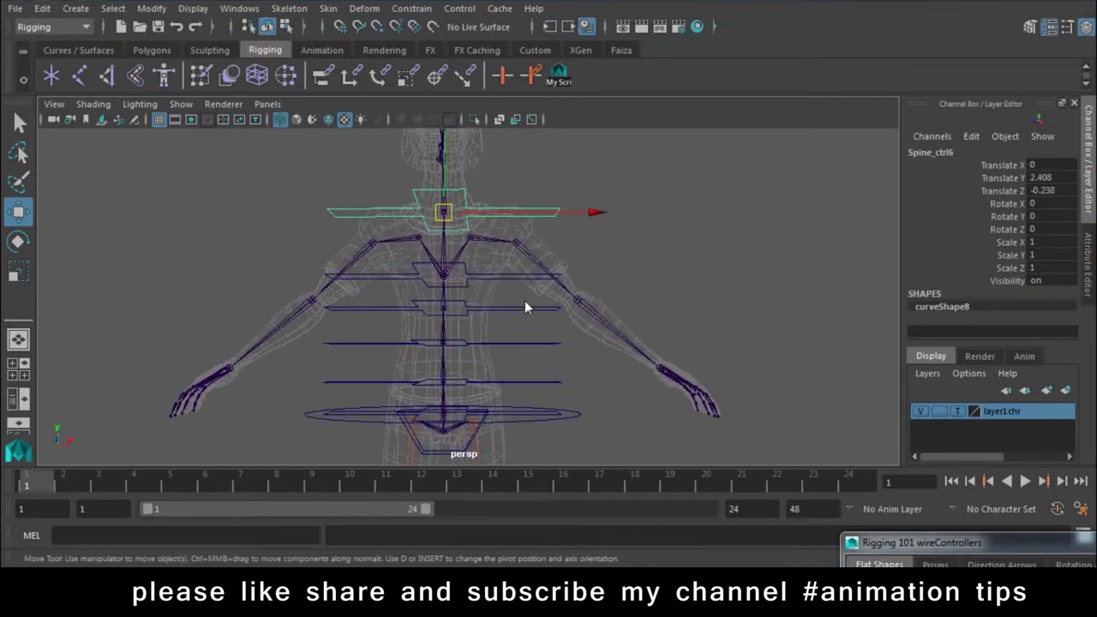
# Scale the lower spine controls to 0.798 and 0.71, and Spine_ctrl6 to 0.854.
pyautogui.moveTo(524, 300); pyautogui.dragTo(517, 389)
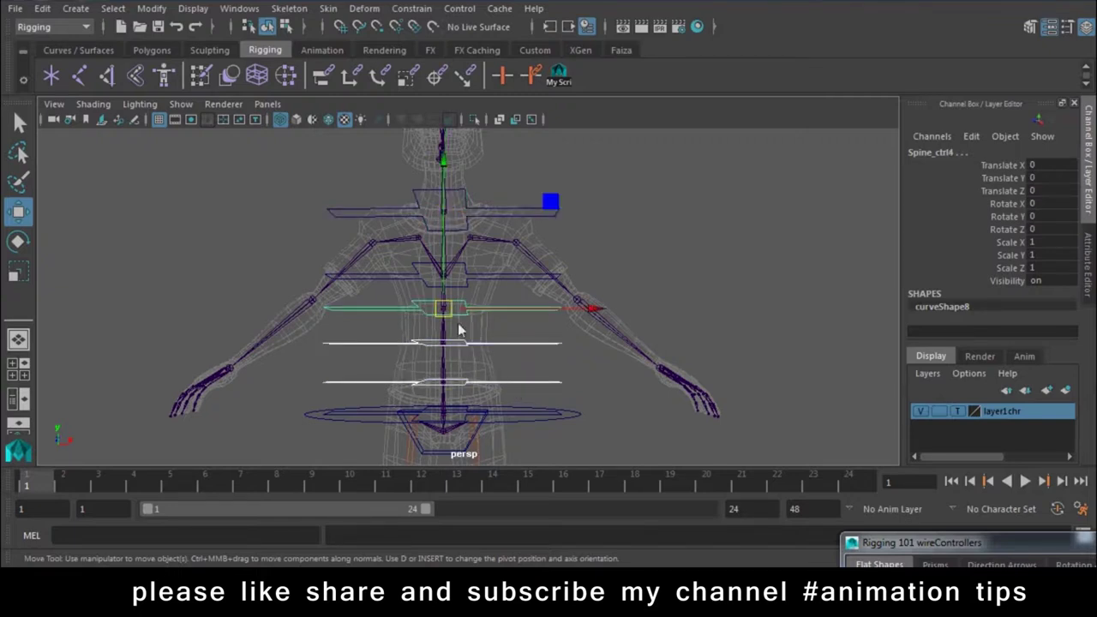
pyautogui.press('r')
pyautogui.moveTo(442, 308)
pyautogui.mouseDown()
pyautogui.moveTo(422, 310)
pyautogui.moveTo(431, 343)
pyautogui.mouseUp()
pyautogui.click(501, 342)
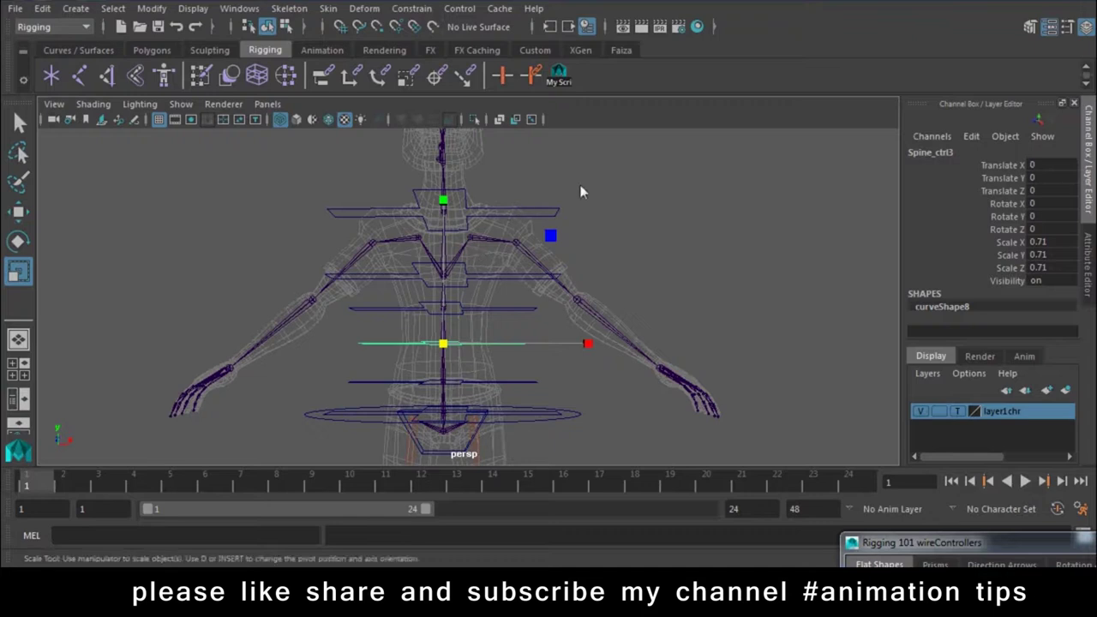
pyautogui.click(480, 211)
pyautogui.moveTo(443, 212); pyautogui.dragTo(458, 212)
# Add Spine_ctrl7 above the chest, undoing a trial move toward the neck.
pyautogui.moveTo(462, 257)
pyautogui.keyDown('alt'); pyautogui.mouseDown()
pyautogui.moveTo(492, 295)
pyautogui.moveTo(482, 276)
pyautogui.mouseUp(); pyautogui.keyUp('alt')
pyautogui.keyDown('alt'); pyautogui.moveTo(482, 276); pyautogui.dragTo(508, 389, button='right'); pyautogui.keyUp('alt')
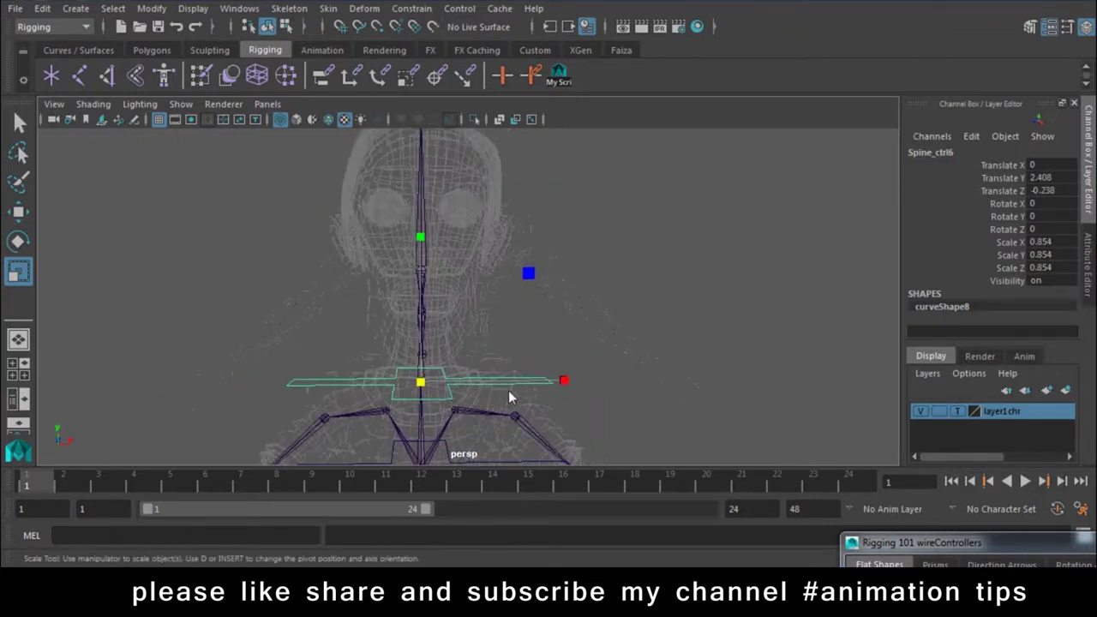
pyautogui.keyDown('alt'); pyautogui.moveTo(508, 390); pyautogui.dragTo(462, 396); pyautogui.keyUp('alt')
pyautogui.press('w')
pyautogui.click(419, 400)
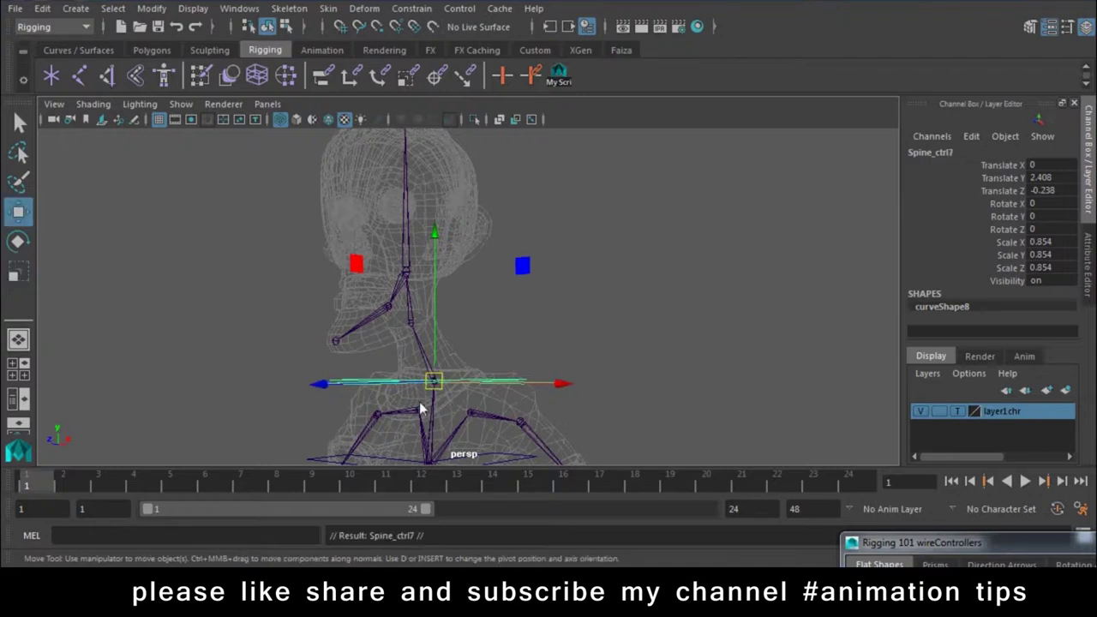
pyautogui.moveTo(440, 389); pyautogui.dragTo(429, 345)
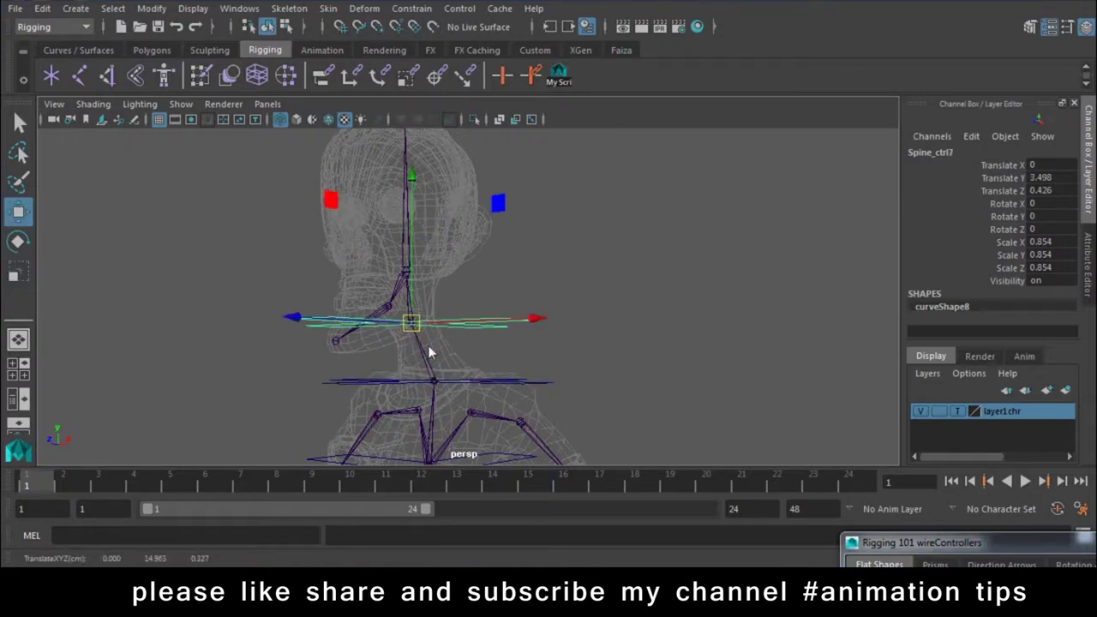
pyautogui.keyDown('alt'); pyautogui.moveTo(542, 386); pyautogui.dragTo(525, 294); pyautogui.keyUp('alt')
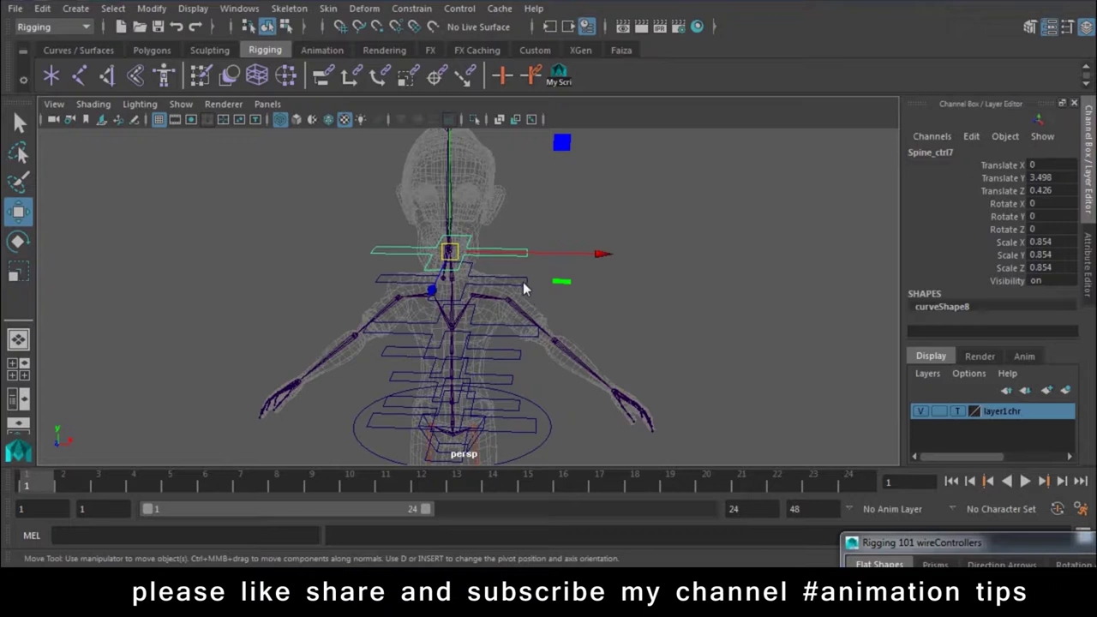
pyautogui.hotkey('ctrl', 'z')
# Freeze transformations on all the spine controls.
pyautogui.click(510, 342)
pyautogui.click(513, 377)
pyautogui.click(511, 388)
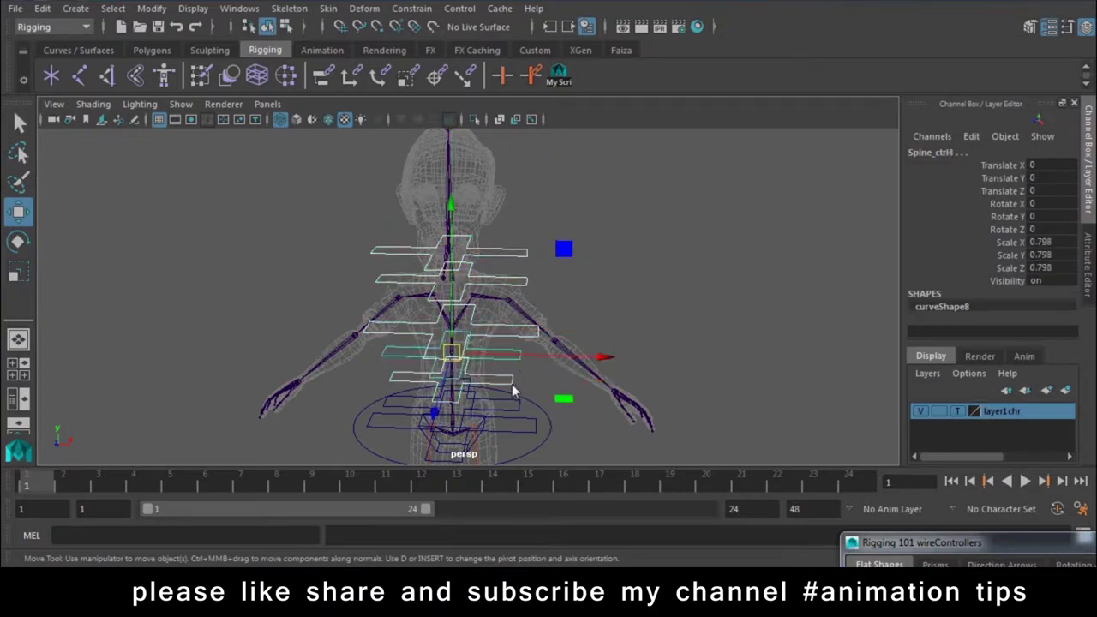
pyautogui.click(522, 429)
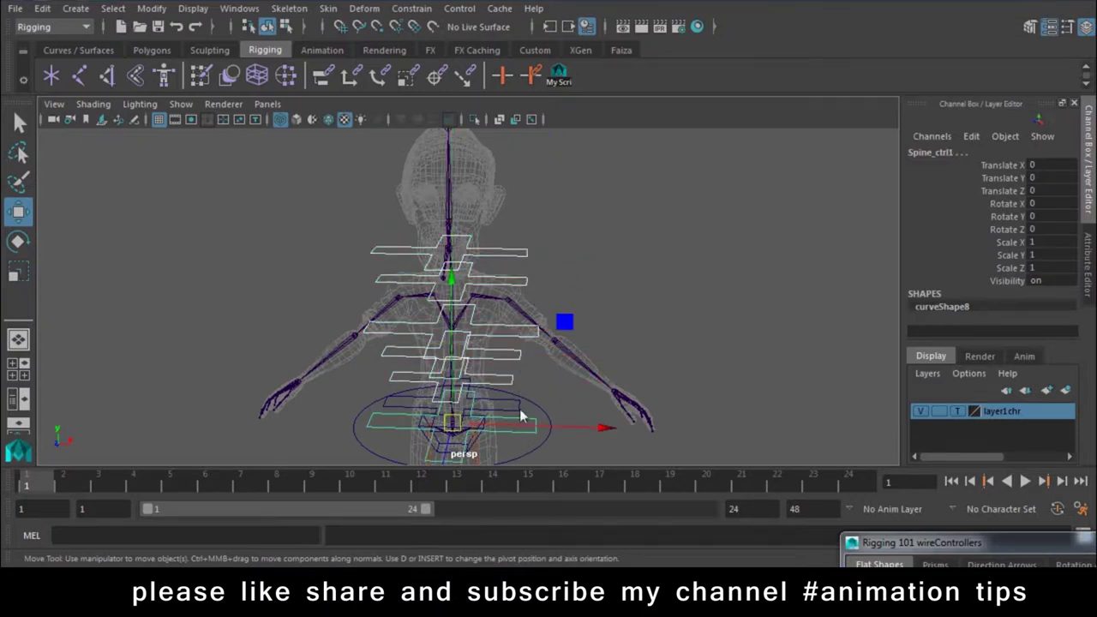
pyautogui.click(519, 411)
pyautogui.click(152, 8)
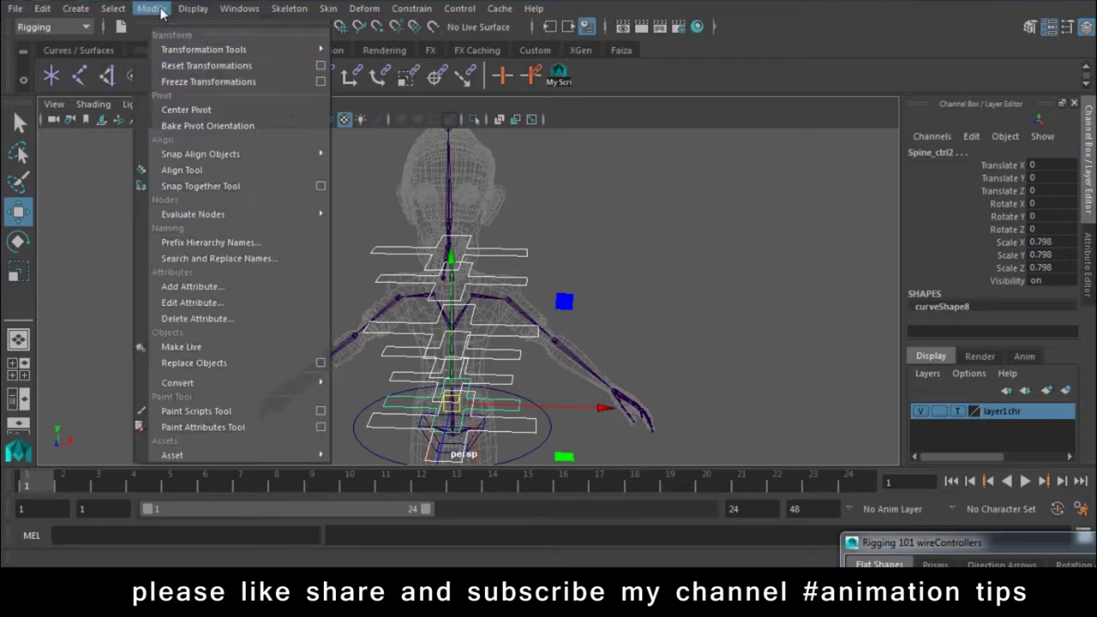
pyautogui.click(182, 83)
# Deselect the controls and hide the character mesh layer.
pyautogui.moveTo(548, 330)
pyautogui.keyDown('alt'); pyautogui.mouseDown()
pyautogui.moveTo(665, 338)
pyautogui.moveTo(638, 351)
pyautogui.moveTo(649, 297)
pyautogui.mouseUp(); pyautogui.keyUp('alt')
pyautogui.click(656, 409)
pyautogui.moveTo(656, 409)
pyautogui.keyDown('alt'); pyautogui.mouseDown()
pyautogui.moveTo(514, 282)
pyautogui.moveTo(548, 287)
pyautogui.mouseUp(); pyautogui.keyUp('alt')
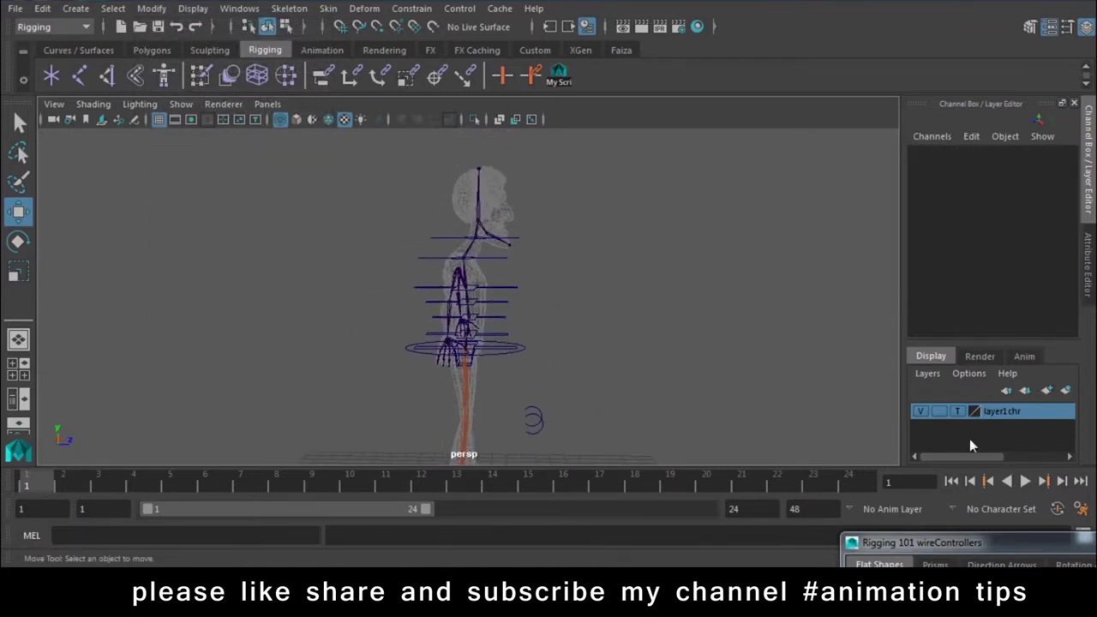
pyautogui.click(918, 411)
pyautogui.moveTo(633, 259)
pyautogui.keyDown('alt'); pyautogui.mouseDown()
pyautogui.moveTo(403, 223)
pyautogui.moveTo(241, 245)
pyautogui.moveTo(347, 248)
pyautogui.moveTo(475, 230)
pyautogui.mouseUp(); pyautogui.keyUp('alt')
# Test-rotate Spine_ctrl5 to check the spine, then undo the rotation.
pyautogui.keyDown('alt'); pyautogui.moveTo(475, 229); pyautogui.dragTo(593, 272, button='right'); pyautogui.keyUp('alt')
pyautogui.keyDown('alt'); pyautogui.moveTo(593, 272); pyautogui.dragTo(512, 290); pyautogui.keyUp('alt')
pyautogui.keyDown('alt'); pyautogui.moveTo(511, 290); pyautogui.dragTo(585, 384, button='right'); pyautogui.keyUp('alt')
pyautogui.moveTo(583, 377)
pyautogui.keyDown('alt'); pyautogui.mouseDown()
pyautogui.moveTo(480, 292)
pyautogui.moveTo(505, 295)
pyautogui.mouseUp(); pyautogui.keyUp('alt')
pyautogui.click(504, 295)
pyautogui.press('e')
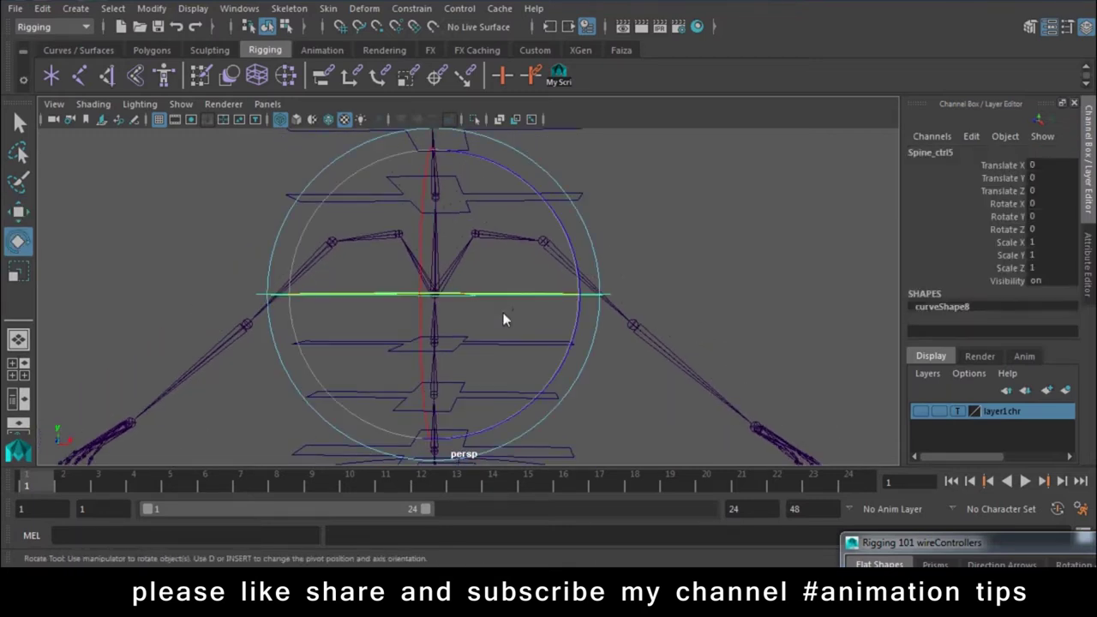
pyautogui.moveTo(567, 239)
pyautogui.mouseDown()
pyautogui.moveTo(551, 197)
pyautogui.moveTo(614, 245)
pyautogui.moveTo(620, 185)
pyautogui.mouseUp()
pyautogui.hotkey('ctrl', 'z')
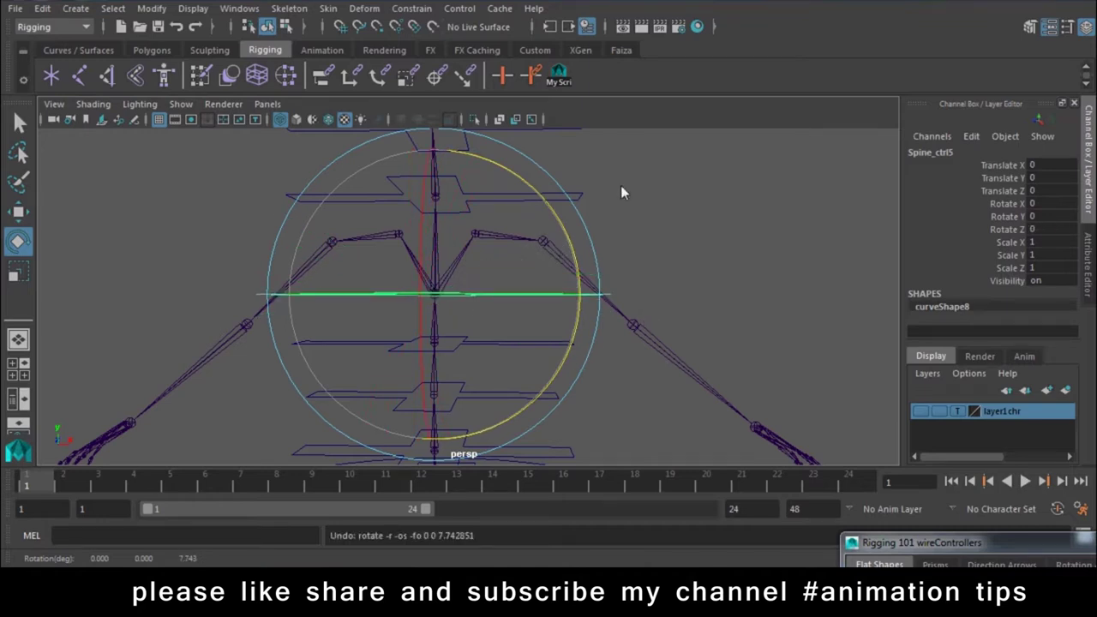
# Select Spine_ctrl7 and test-rotate it at the neck, then undo.
pyautogui.press('w')
pyautogui.moveTo(452, 322)
pyautogui.keyDown('alt'); pyautogui.mouseDown()
pyautogui.moveTo(499, 251)
pyautogui.moveTo(481, 252)
pyautogui.moveTo(525, 287)
pyautogui.moveTo(492, 297)
pyautogui.moveTo(509, 211)
pyautogui.moveTo(501, 321)
pyautogui.moveTo(540, 317)
pyautogui.moveTo(401, 261)
pyautogui.mouseUp(); pyautogui.keyUp('alt')
pyautogui.click(401, 258)
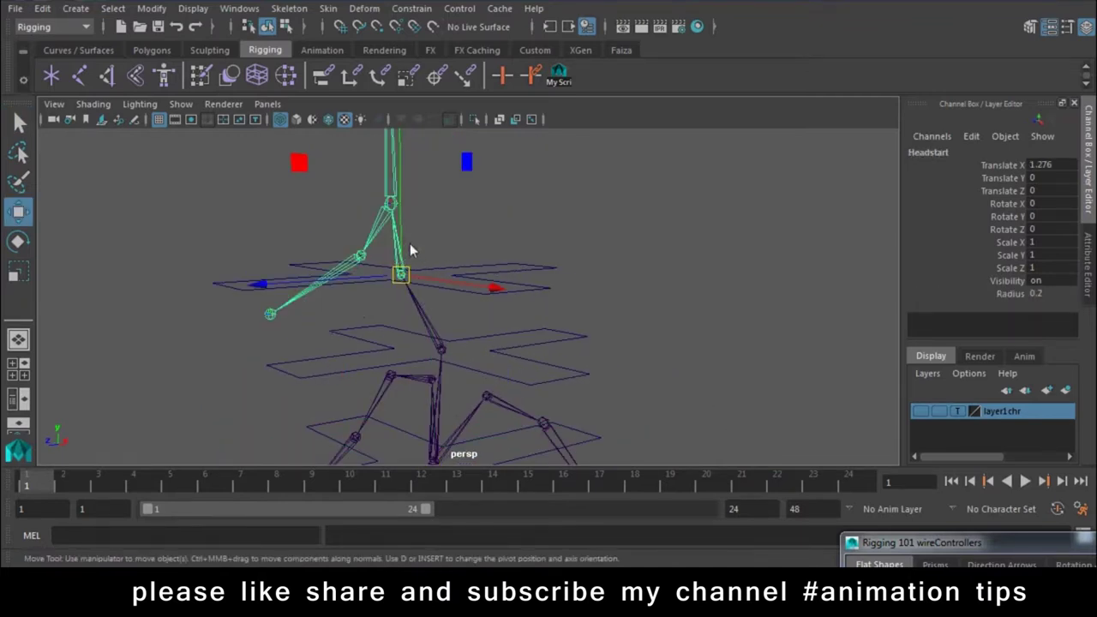
pyautogui.click(517, 268)
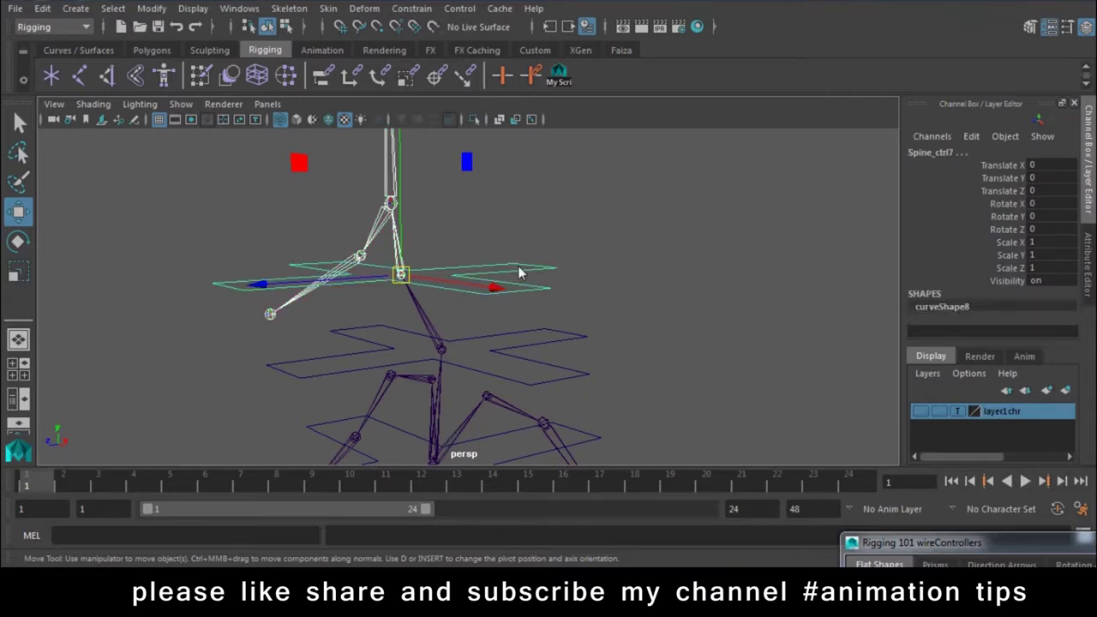
pyautogui.press('Up')
pyautogui.click(486, 264)
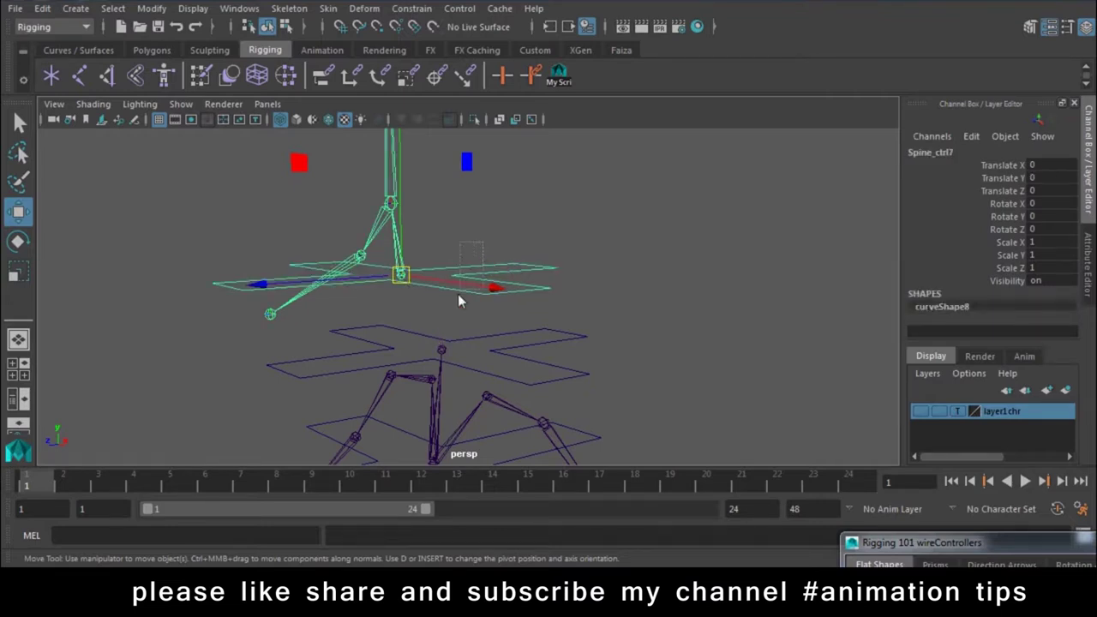
pyautogui.press('e')
pyautogui.moveTo(489, 257); pyautogui.dragTo(482, 184)
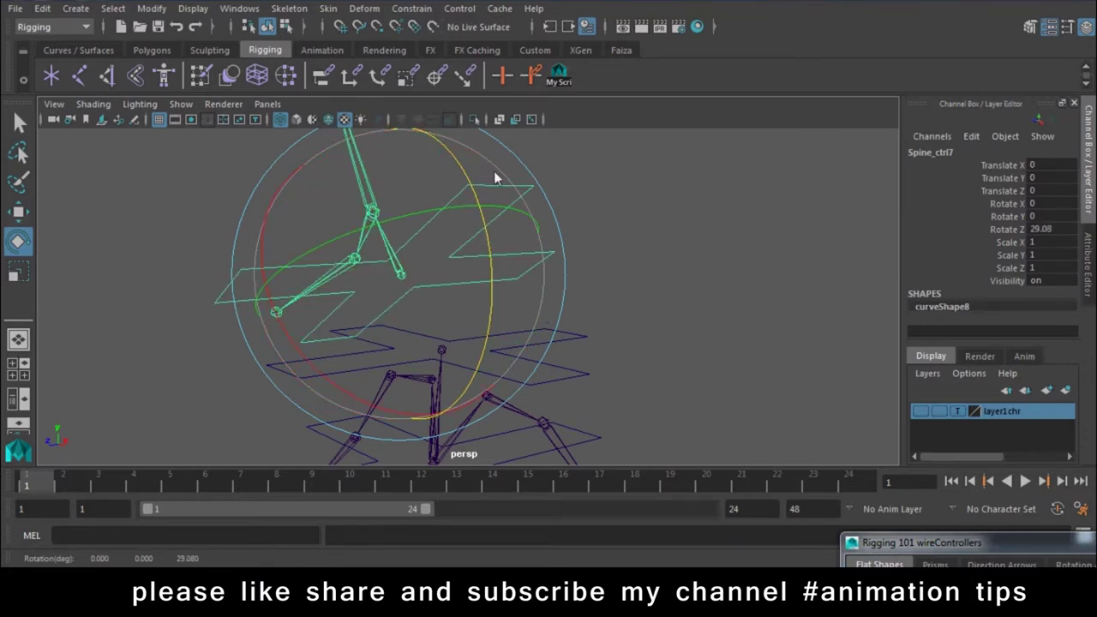
pyautogui.hotkey('ctrl', 'z')
# Parent Spine_ctrl7 under the Neck joint.
pyautogui.press('w')
pyautogui.click(579, 257)
pyautogui.click(531, 292)
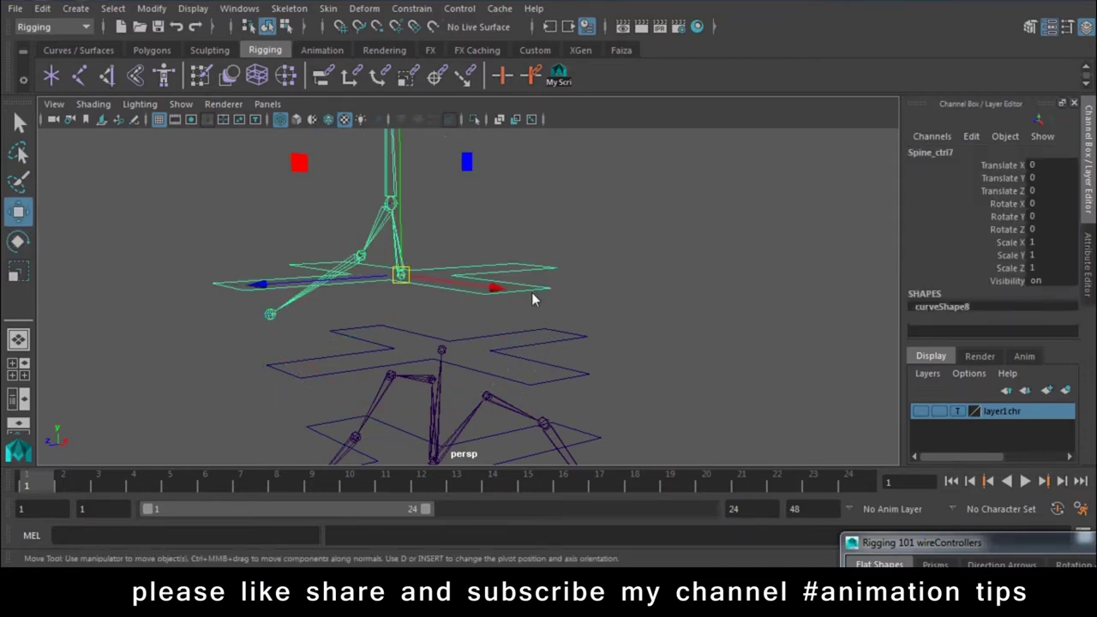
pyautogui.press('p')
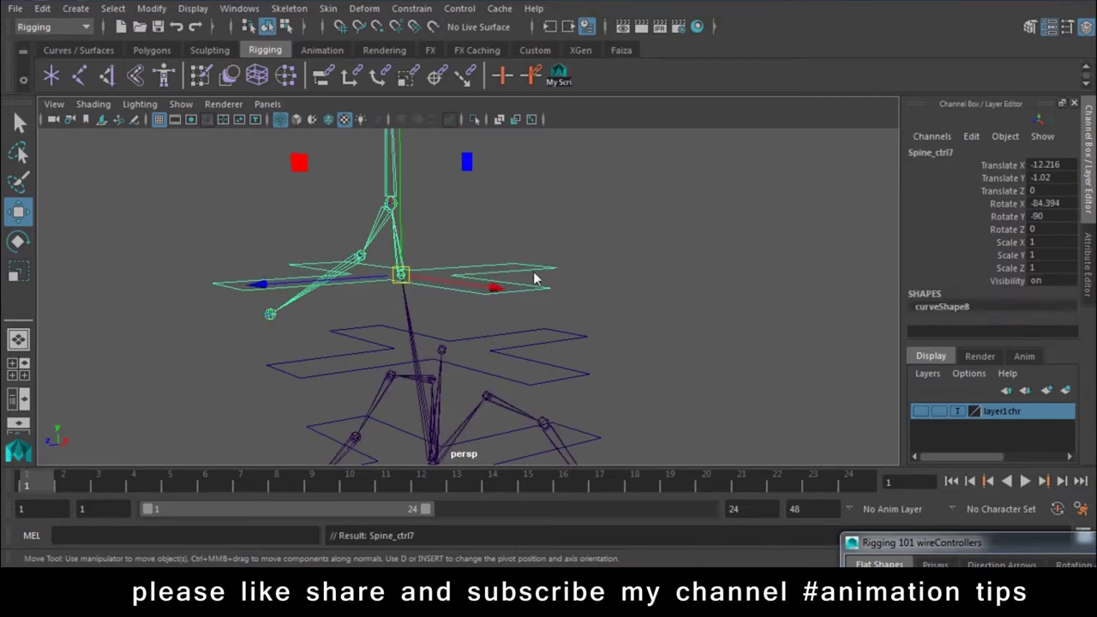
pyautogui.click(475, 375)
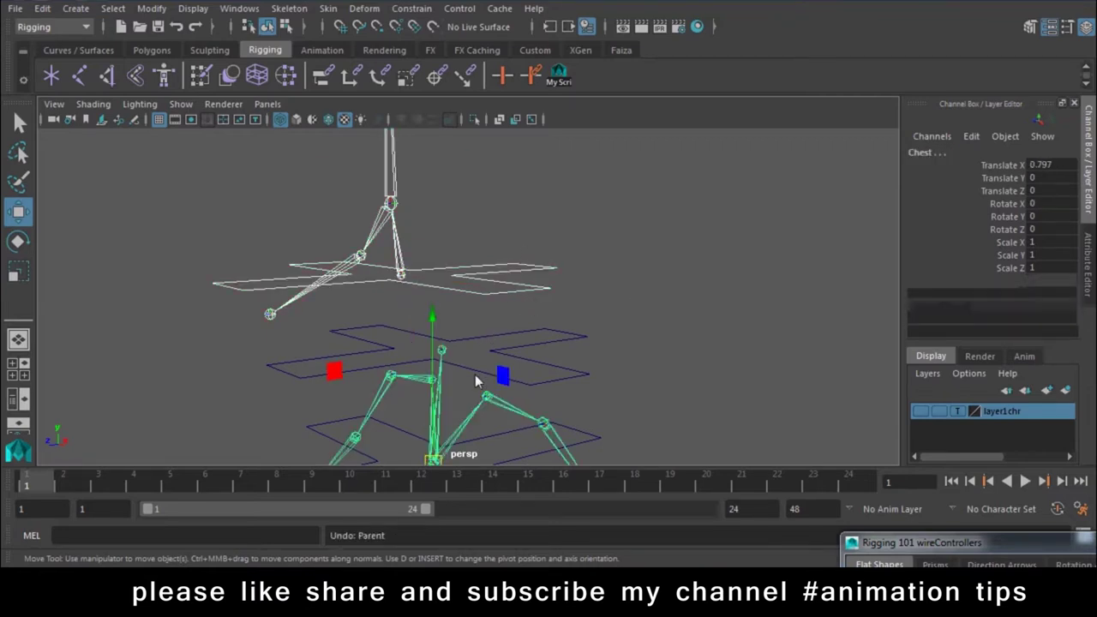
pyautogui.click(502, 263)
pyautogui.click(443, 353)
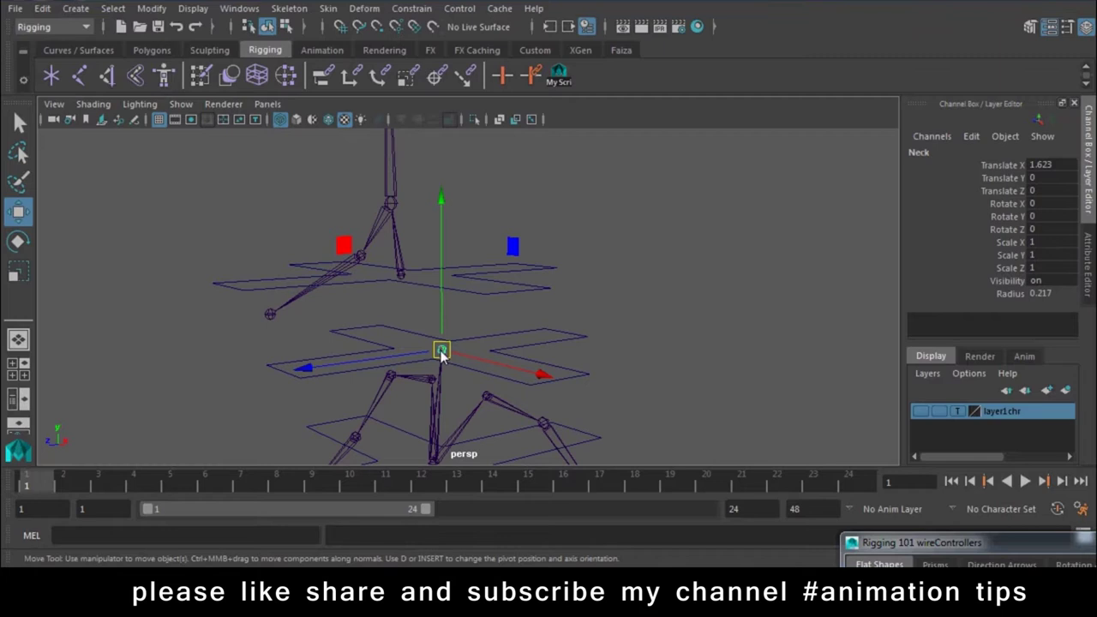
pyautogui.press('p')
pyautogui.click(501, 286)
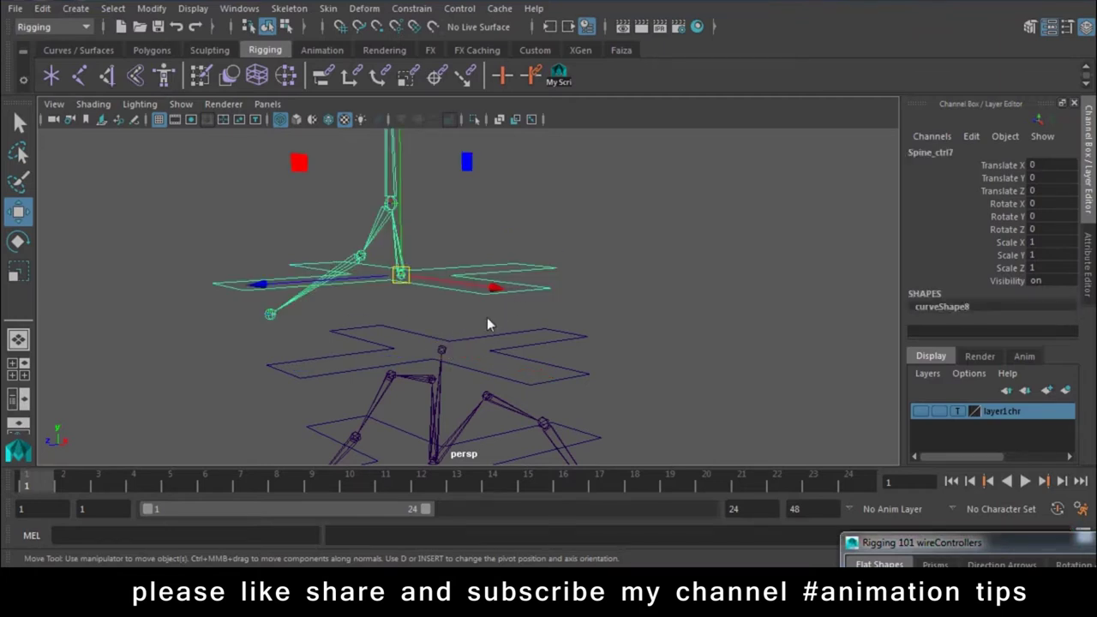
pyautogui.hotkey('ctrl', 'z')
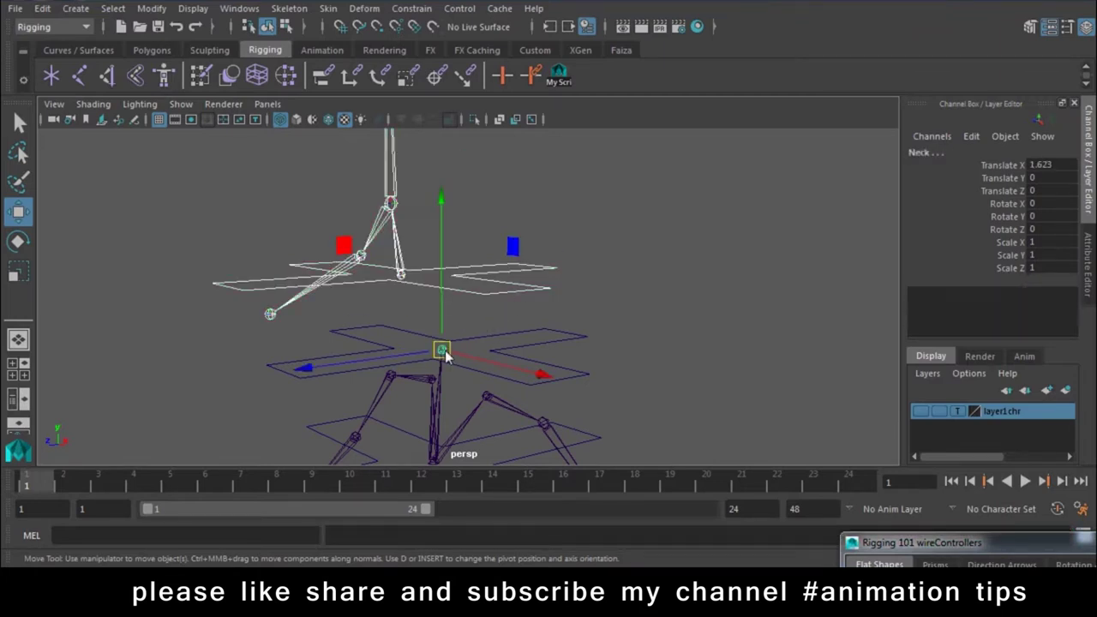
pyautogui.hotkey('shift', 'z')
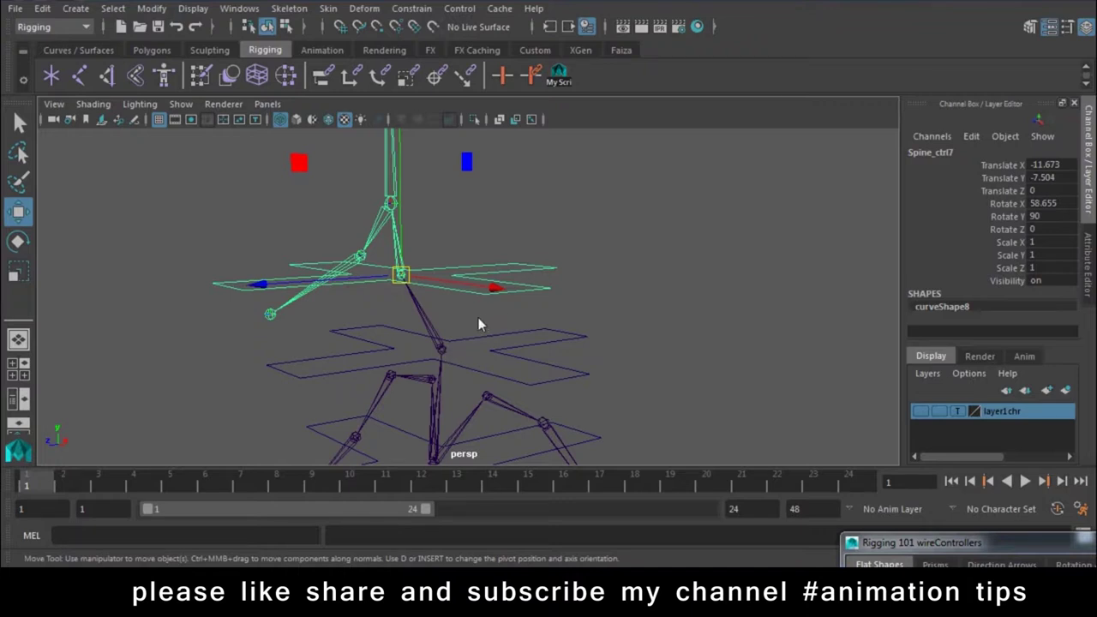
# Rotate Spine_ctrl7 to confirm the neck joints follow, then revert it.
pyautogui.keyDown('alt'); pyautogui.moveTo(478, 317); pyautogui.dragTo(543, 324); pyautogui.keyUp('alt')
pyautogui.press('e')
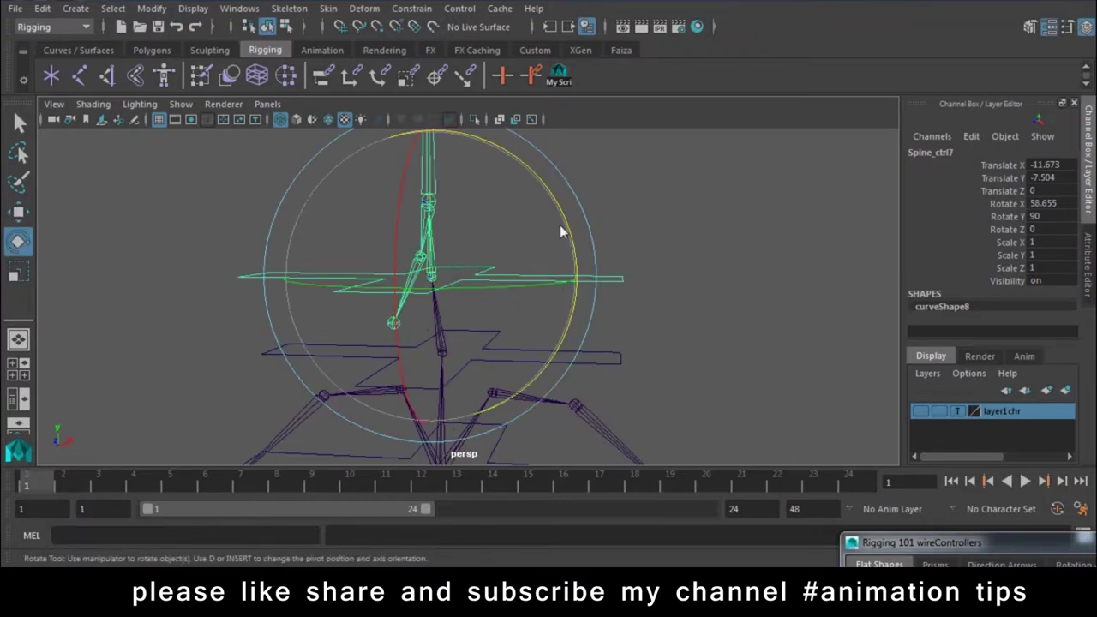
pyautogui.moveTo(559, 226); pyautogui.dragTo(517, 149)
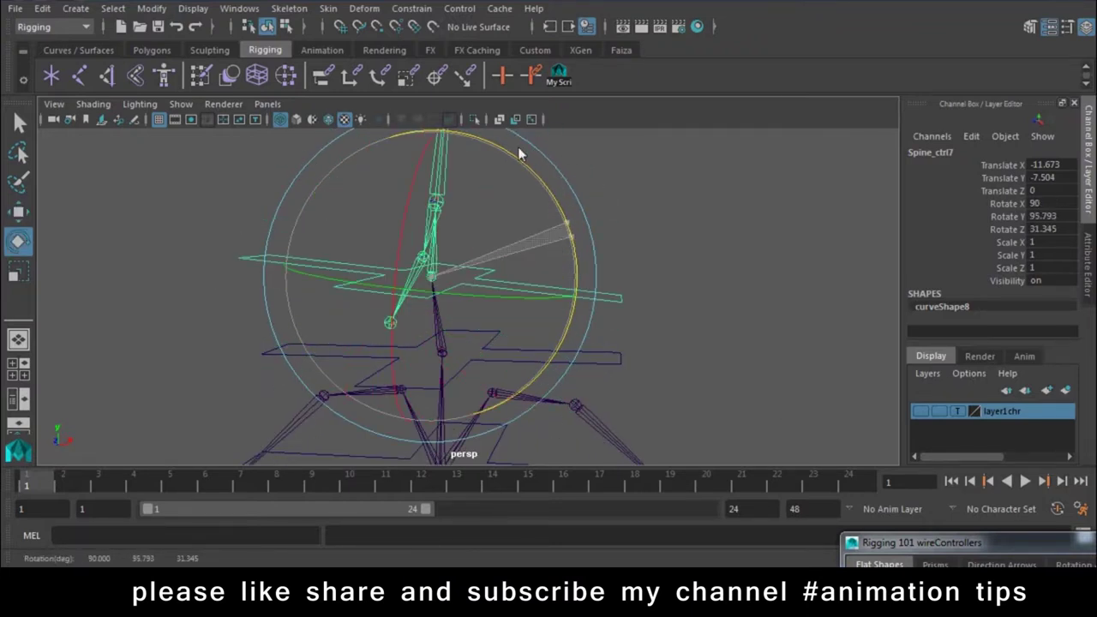
pyautogui.moveTo(517, 149); pyautogui.dragTo(548, 288)
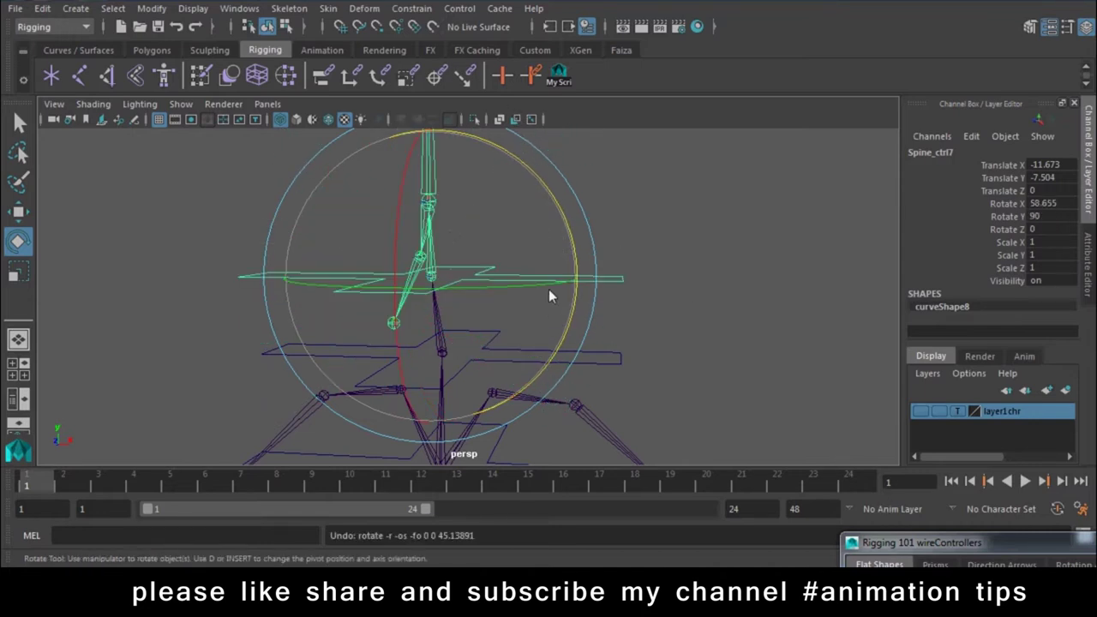
pyautogui.keyDown('alt'); pyautogui.moveTo(548, 289); pyautogui.dragTo(545, 217, button='middle'); pyautogui.keyUp('alt')
# Parent the neck chain under Spine_ctrl6 and inspect the Spine4 and Chest joints.
pyautogui.press('w')
pyautogui.click(437, 261)
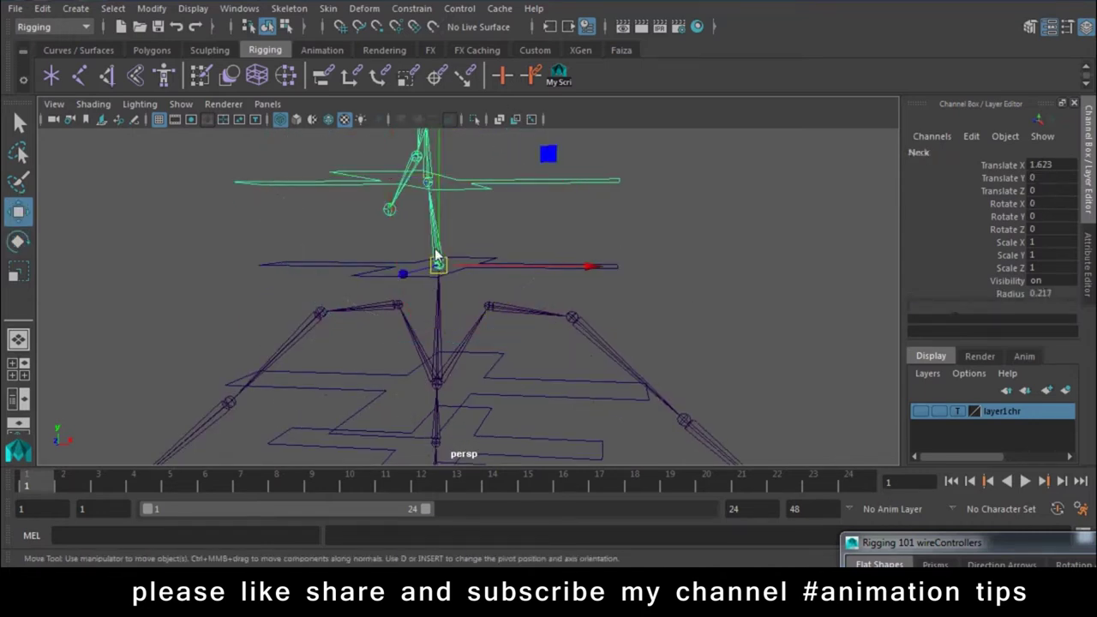
pyautogui.moveTo(663, 251); pyautogui.dragTo(615, 274)
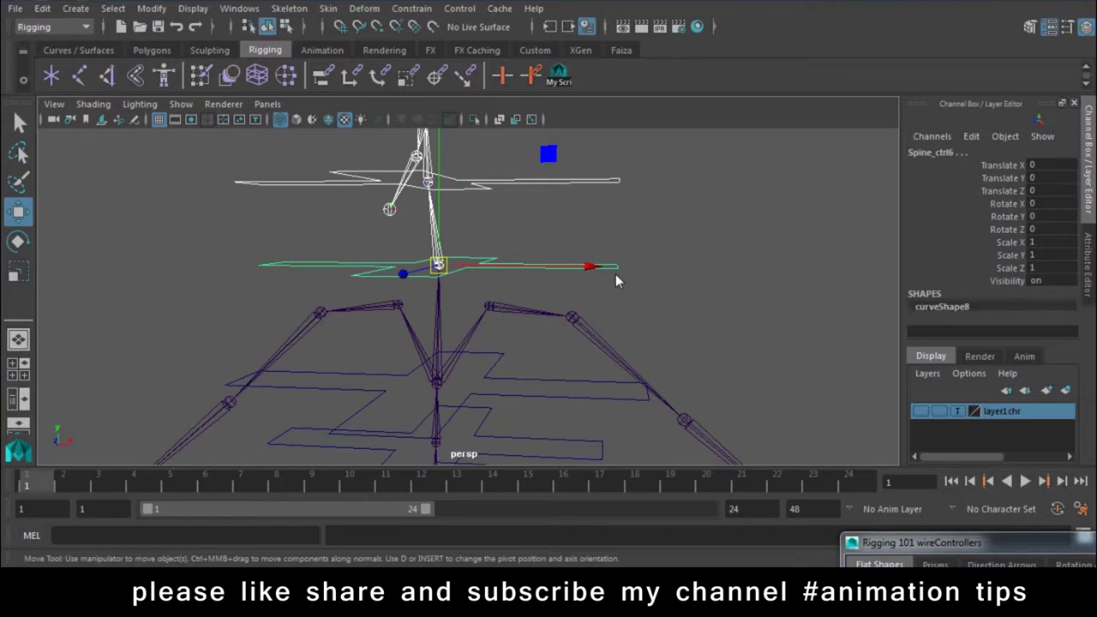
pyautogui.press('p')
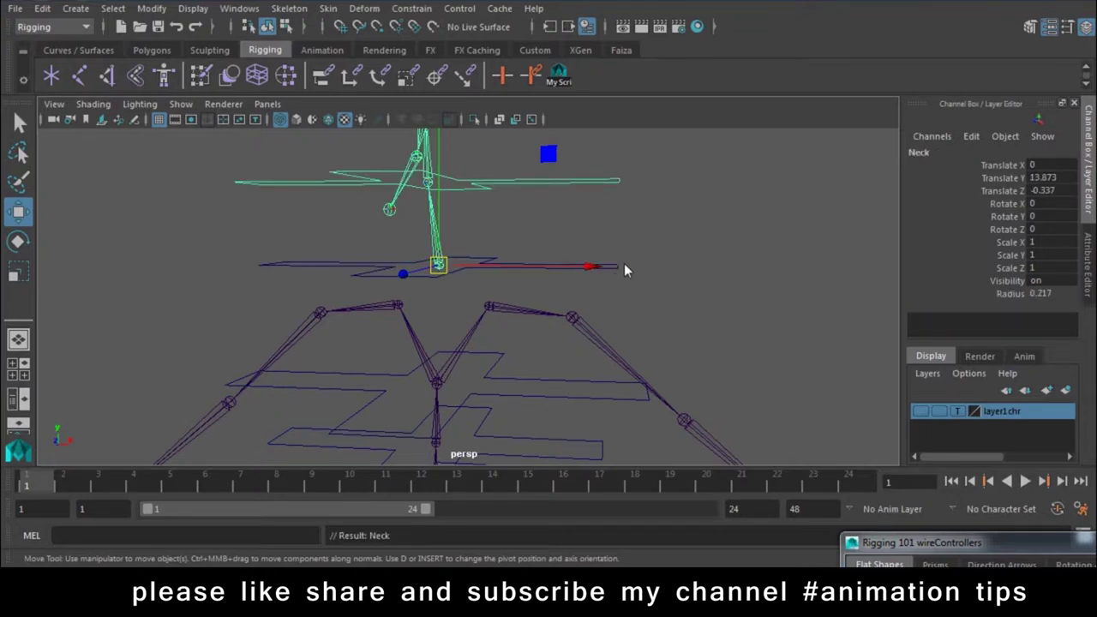
pyautogui.click(613, 266)
pyautogui.click(438, 388)
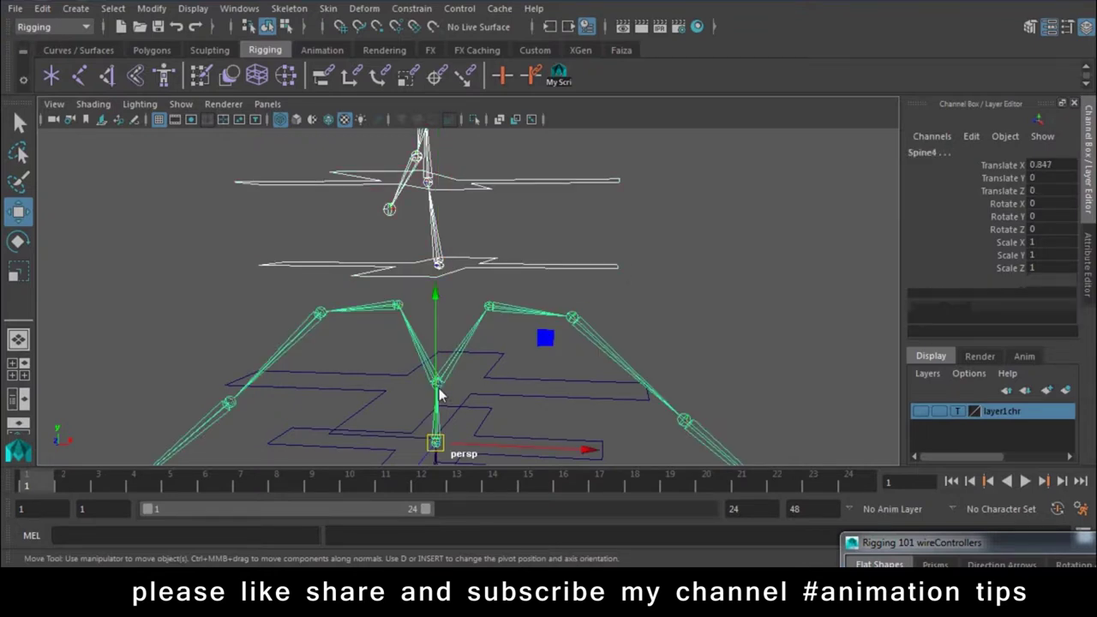
pyautogui.hotkey('ctrl', 'z')
pyautogui.click(440, 390)
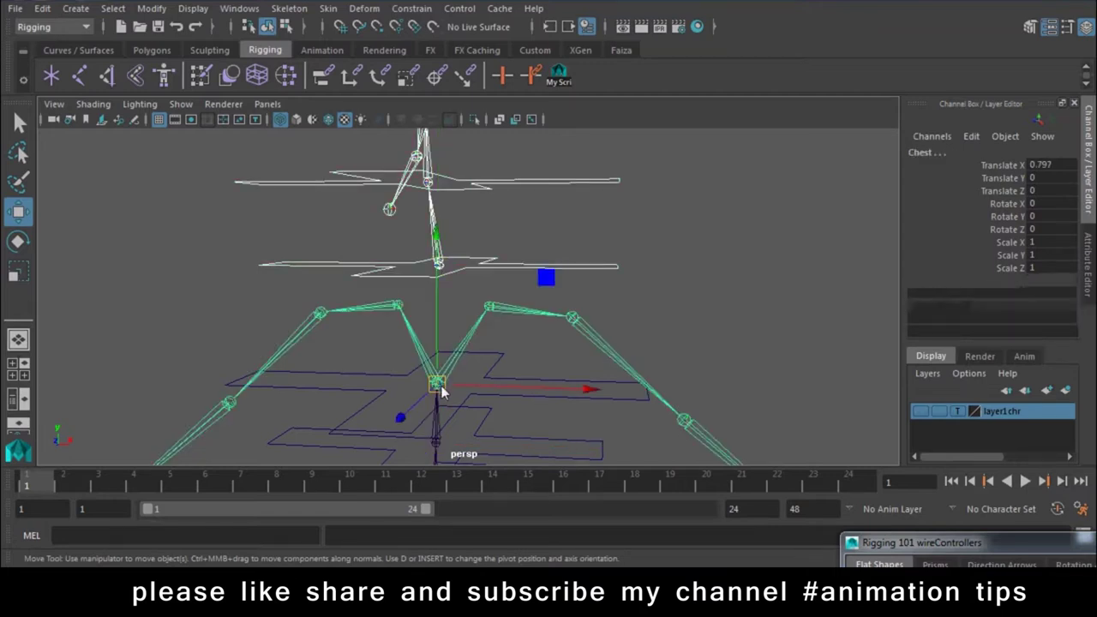
pyautogui.hotkey('ctrl', 'z')
# Undo the parenting steps until Spine_ctrl7 reads zero translate and rotate.
pyautogui.keyDown('alt'); pyautogui.moveTo(618, 296); pyautogui.dragTo(556, 315, button='middle'); pyautogui.keyUp('alt')
pyautogui.moveTo(556, 316)
pyautogui.keyDown('alt'); pyautogui.mouseDown()
pyautogui.moveTo(615, 322)
pyautogui.moveTo(405, 320)
pyautogui.moveTo(517, 334)
pyautogui.mouseUp(); pyautogui.keyUp('alt')
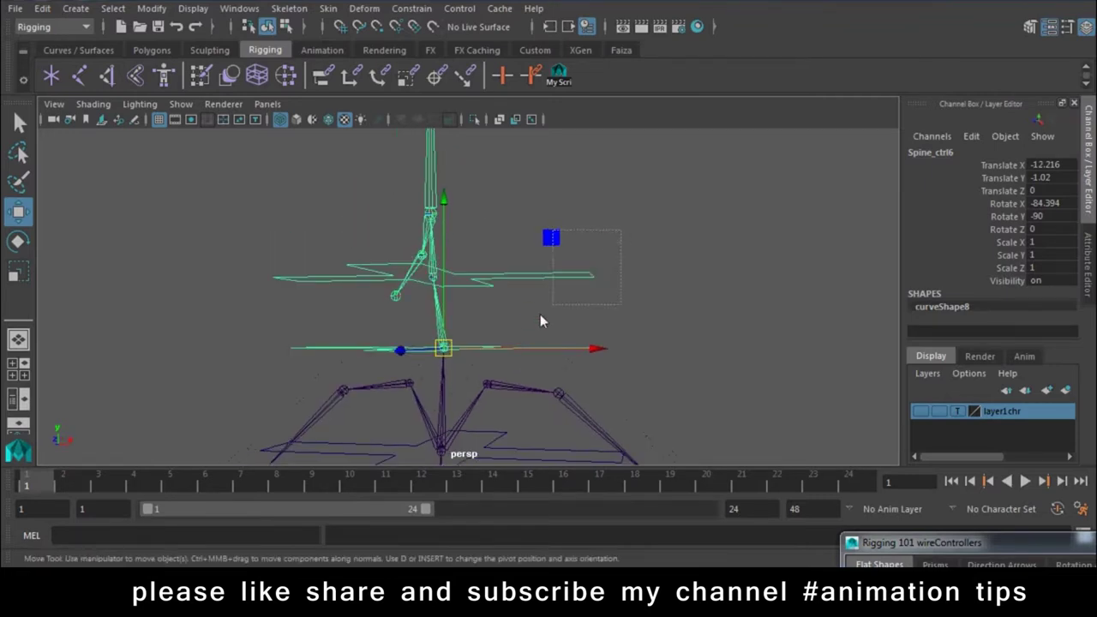
pyautogui.hotkey('ctrl', 'z')
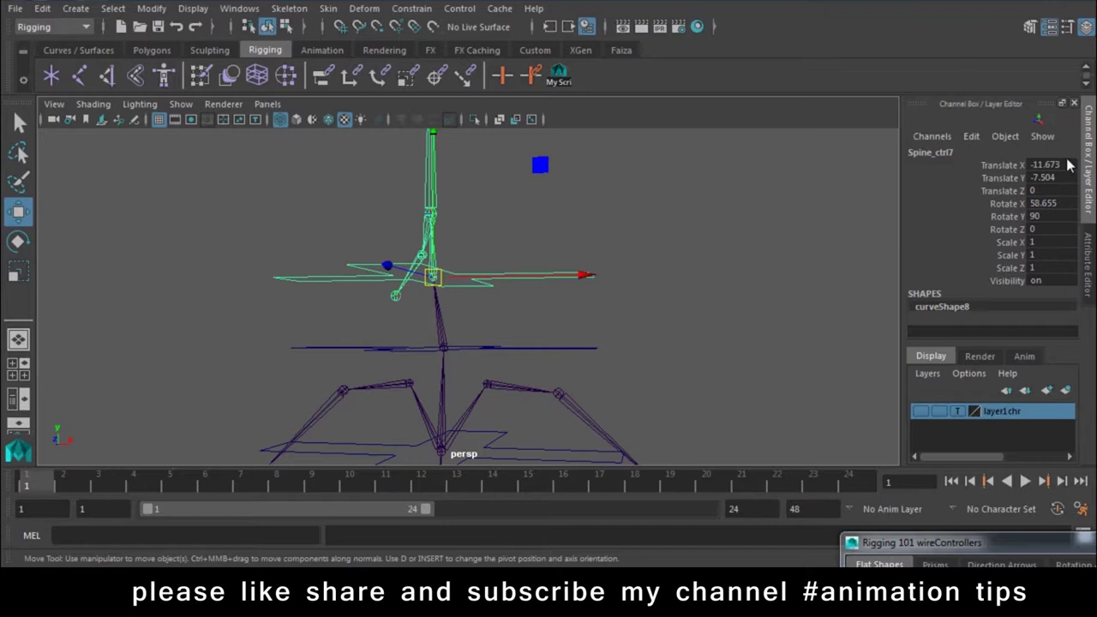
pyautogui.hotkey('ctrl', 'z')
pyautogui.hotkey('ctrl', 'z')
pyautogui.hotkey('shift', 'z')
pyautogui.hotkey('shift', 'z')
pyautogui.hotkey('ctrl', 'z')
pyautogui.hotkey('shift', 'z')
pyautogui.hotkey('ctrl', 'z')
pyautogui.hotkey('ctrl', 'z')
pyautogui.hotkey('ctrl', 'z')
pyautogui.hotkey('ctrl', 'z')
pyautogui.hotkey('ctrl', 'z')
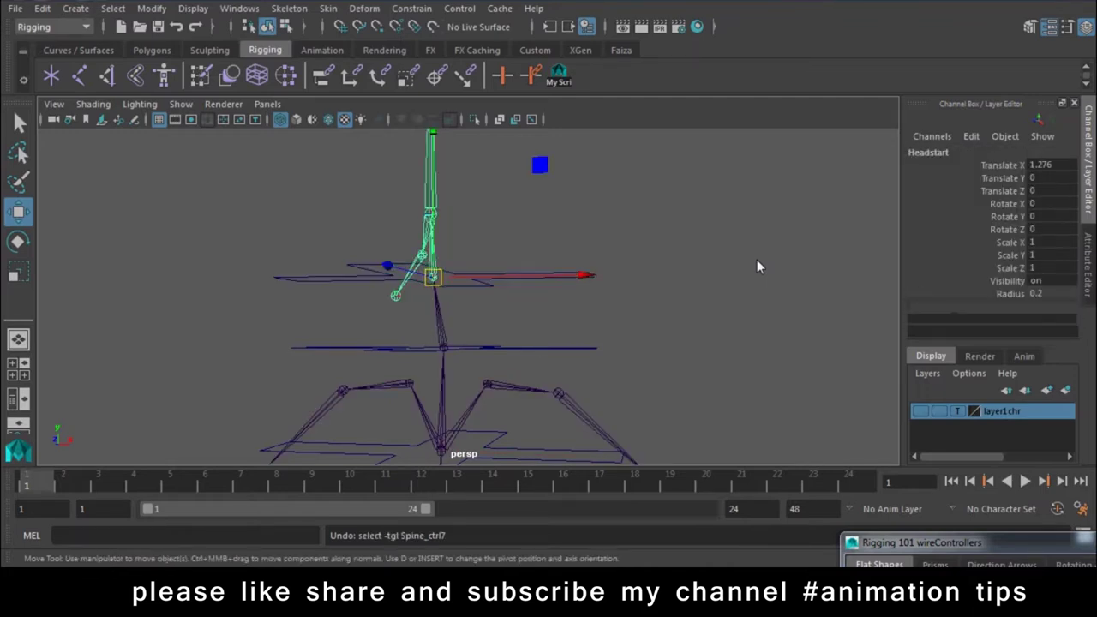
pyautogui.hotkey('ctrl', 'z')
pyautogui.hotkey('ctrl', 'z')
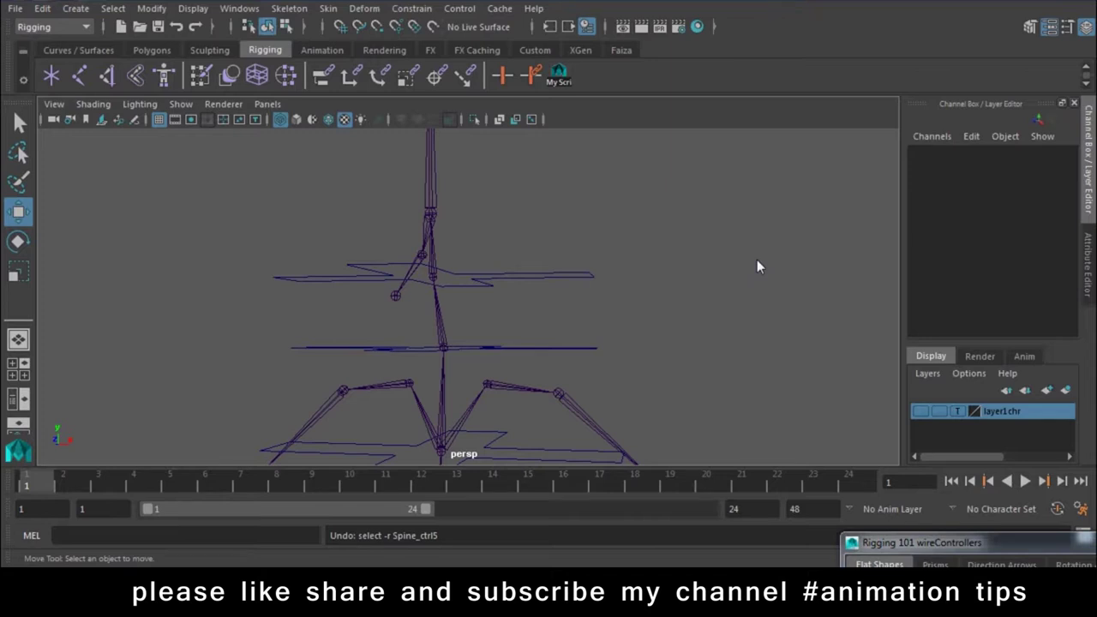
# Reselect Spine_ctrl7 and look for the parenting command in the menus.
pyautogui.moveTo(623, 266); pyautogui.dragTo(554, 324)
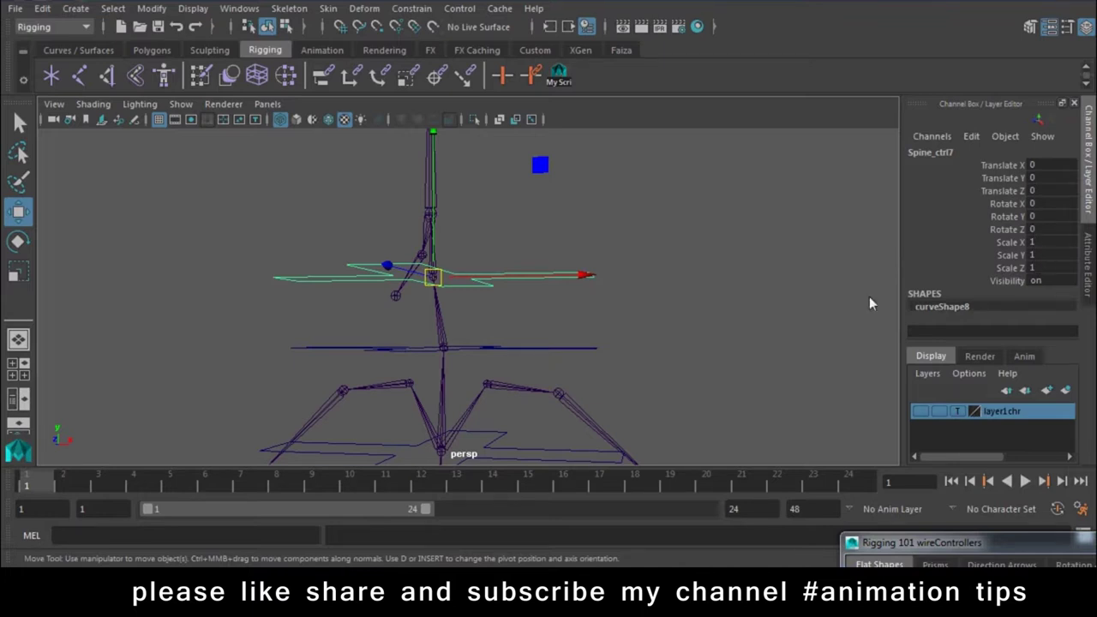
pyautogui.keyDown('alt'); pyautogui.moveTo(504, 247); pyautogui.dragTo(424, 281); pyautogui.keyUp('alt')
pyautogui.click(390, 319)
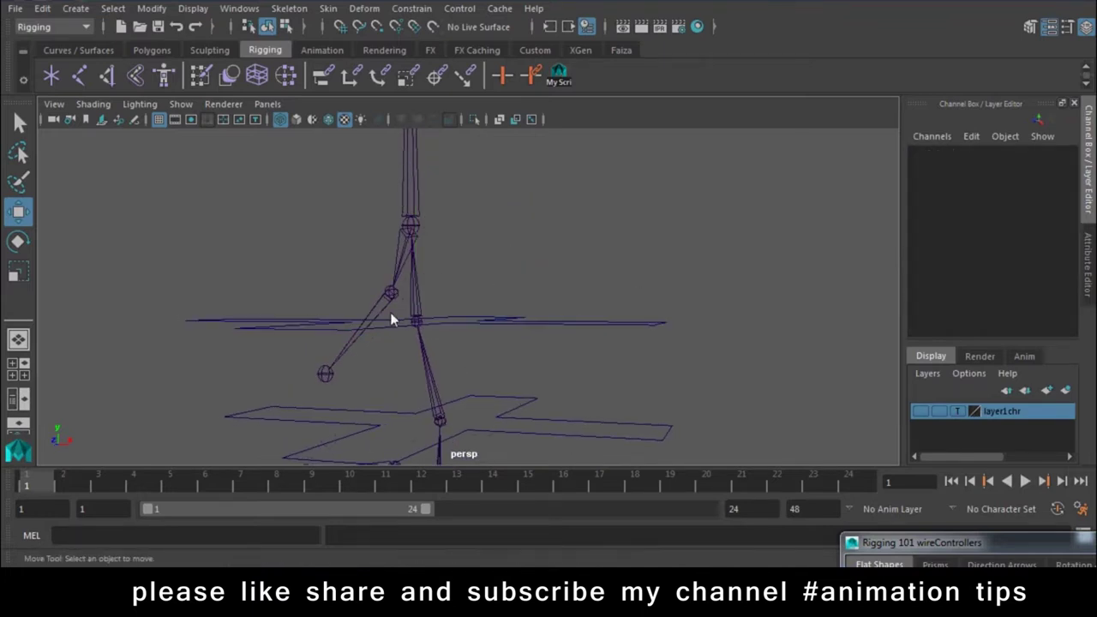
pyautogui.click(436, 309)
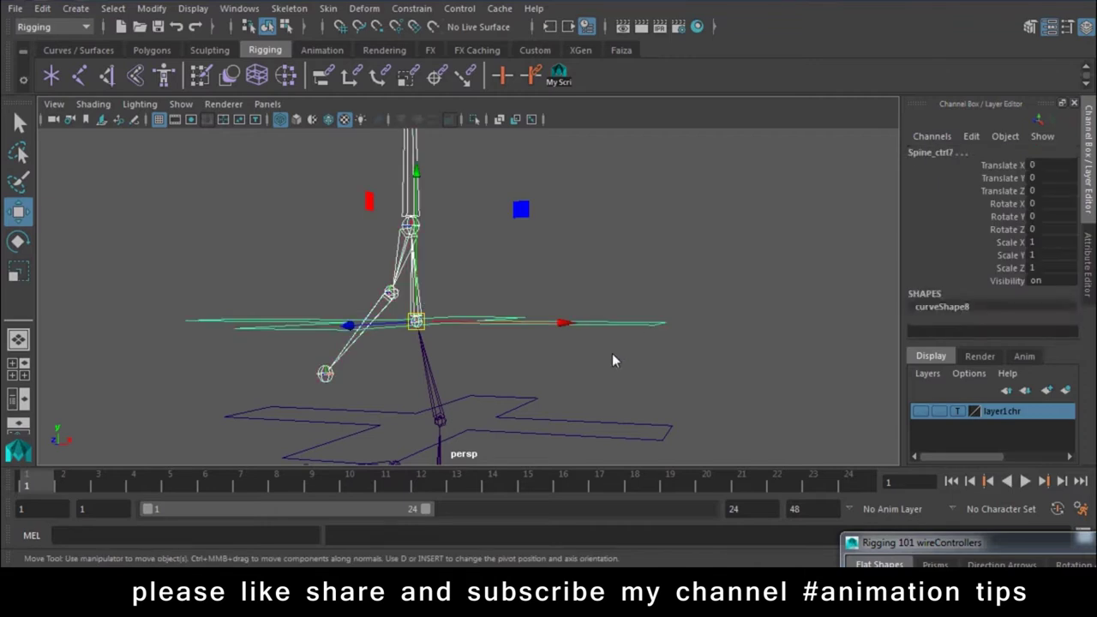
pyautogui.click(42, 8)
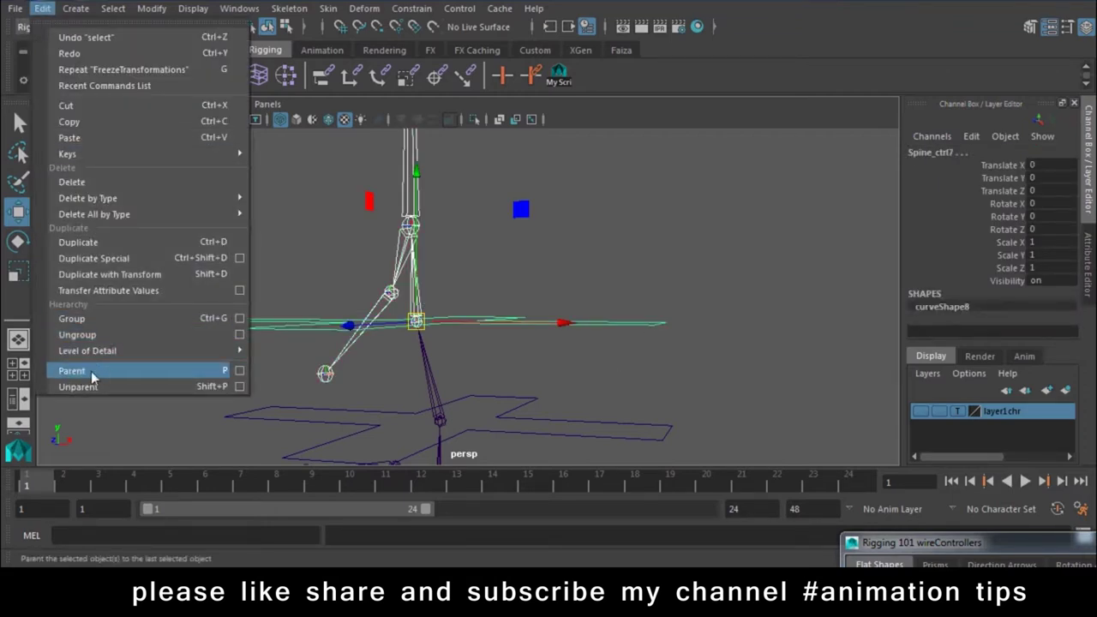
pyautogui.click(397, 26)
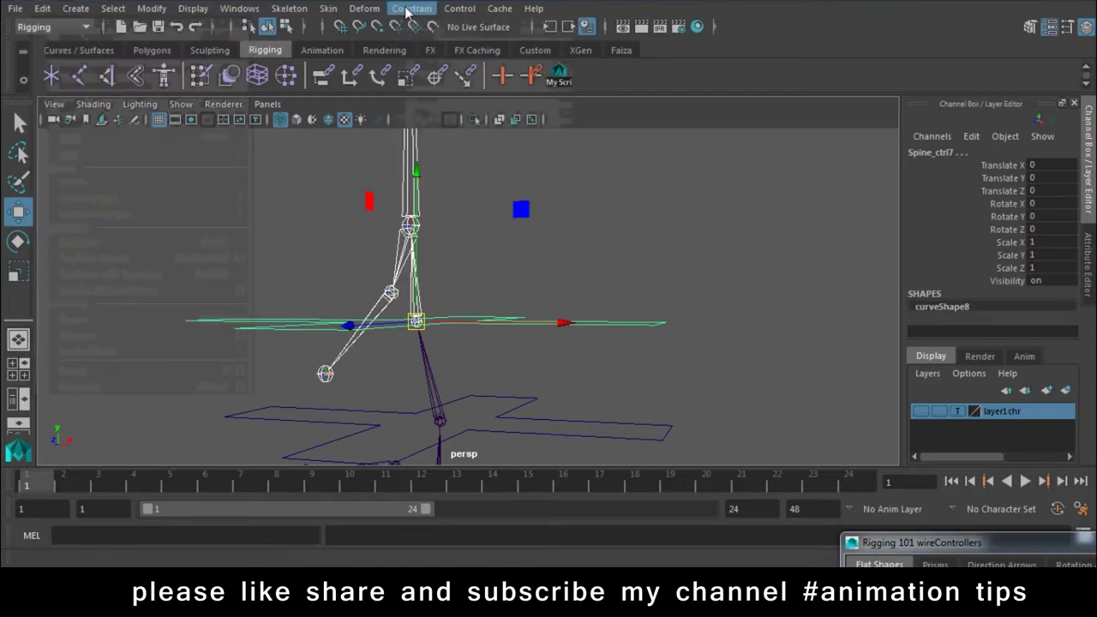
pyautogui.click(408, 10)
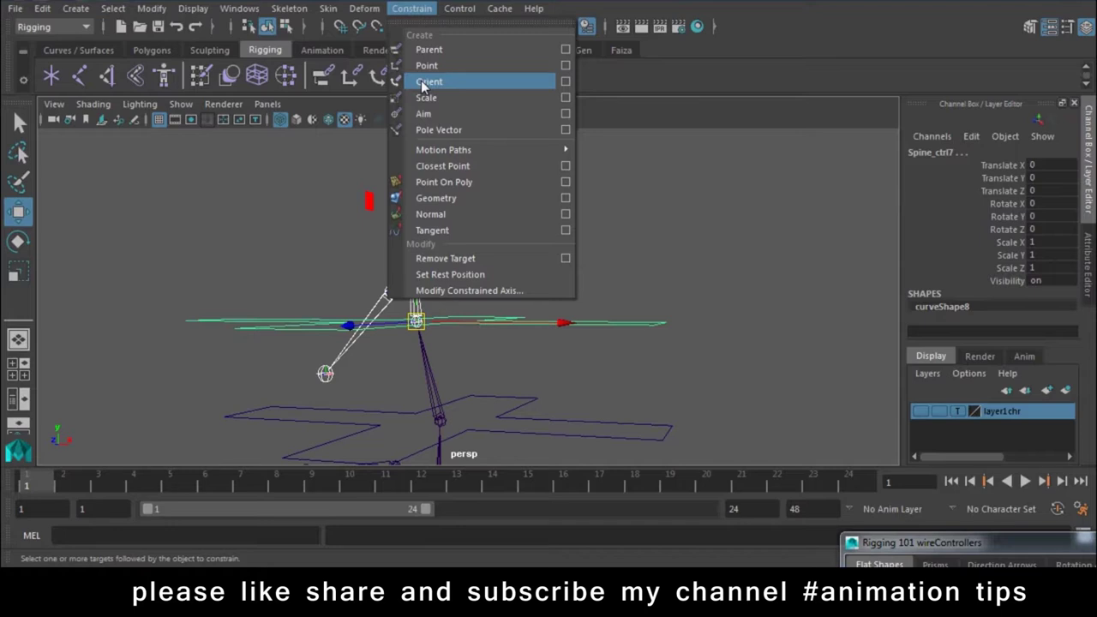
pyautogui.press('q')
pyautogui.click(734, 251)
pyautogui.moveTo(733, 251); pyautogui.dragTo(567, 367)
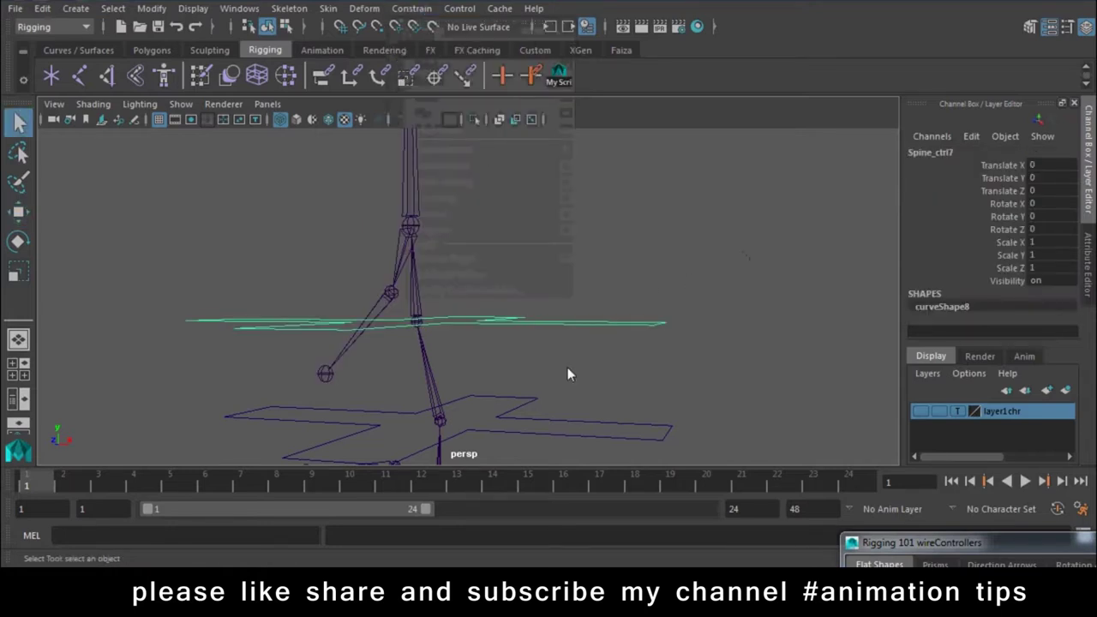
pyautogui.keyDown('shift'); pyautogui.click(416, 292); pyautogui.keyUp('shift')
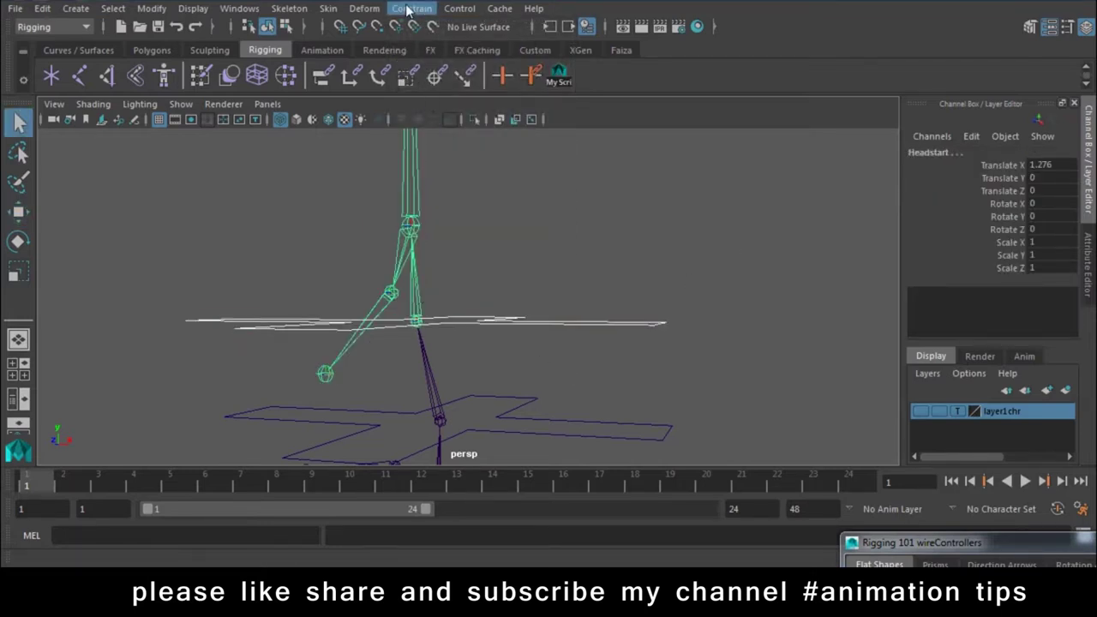
pyautogui.click(412, 9)
pyautogui.click(419, 81)
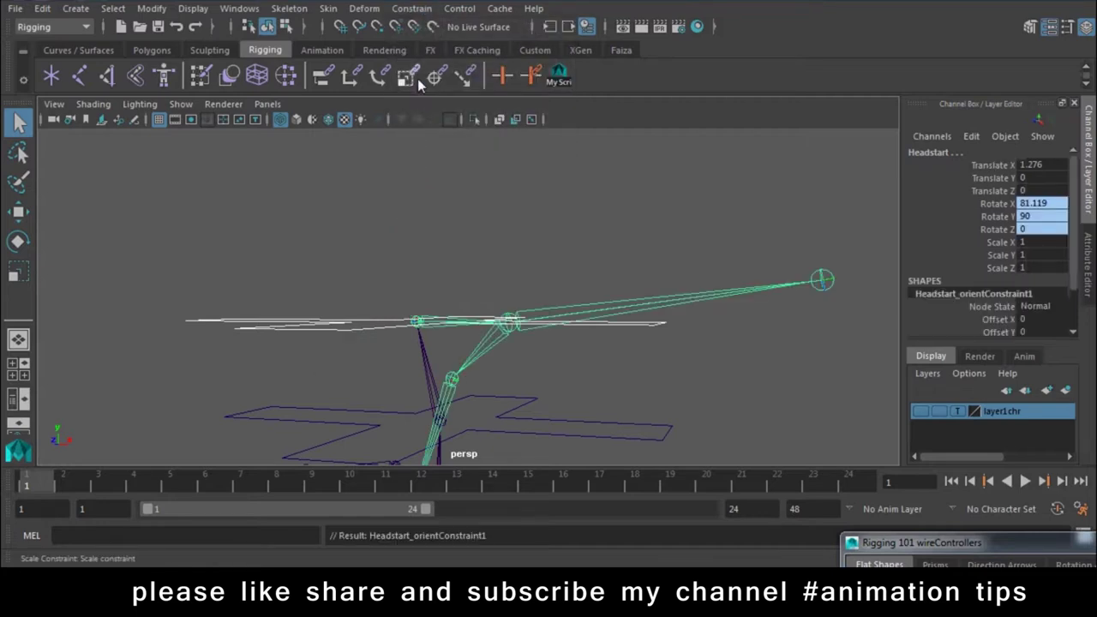
pyautogui.keyDown('alt'); pyautogui.moveTo(556, 372); pyautogui.dragTo(576, 361); pyautogui.keyUp('alt')
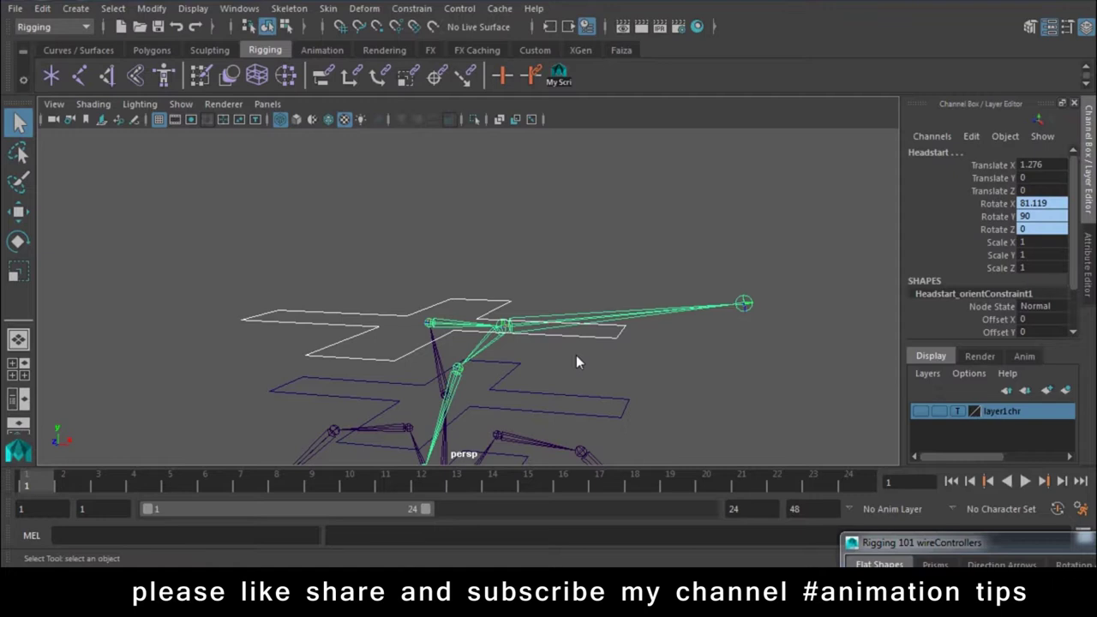
pyautogui.hotkey('ctrl', 'z')
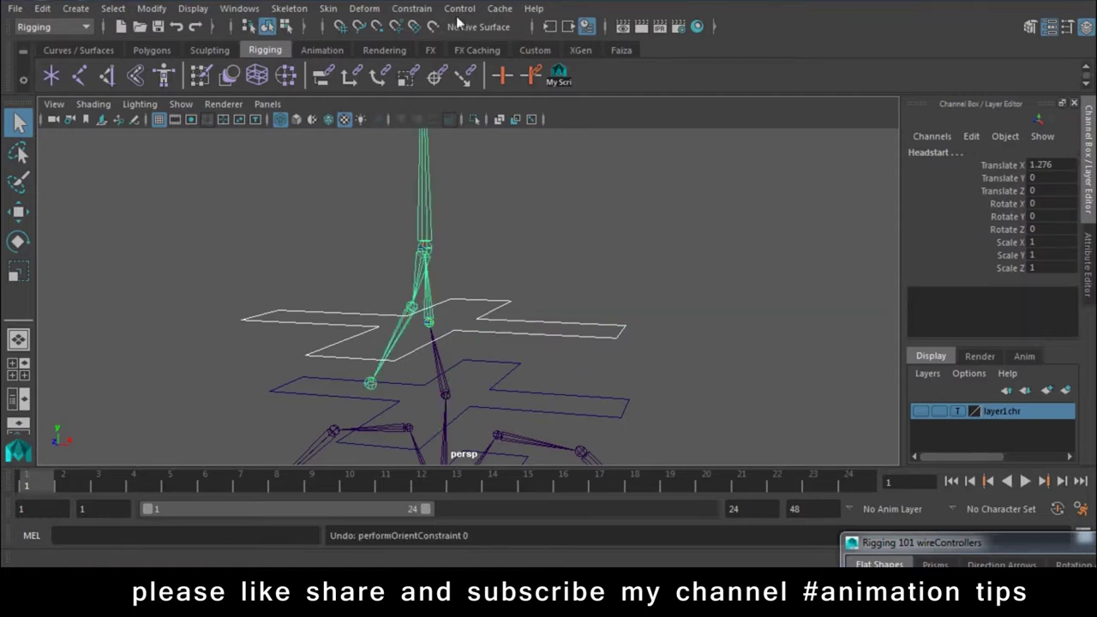
# Orient-constrain the Headstart joint to its controller with Maintain offset.
pyautogui.click(455, 6)
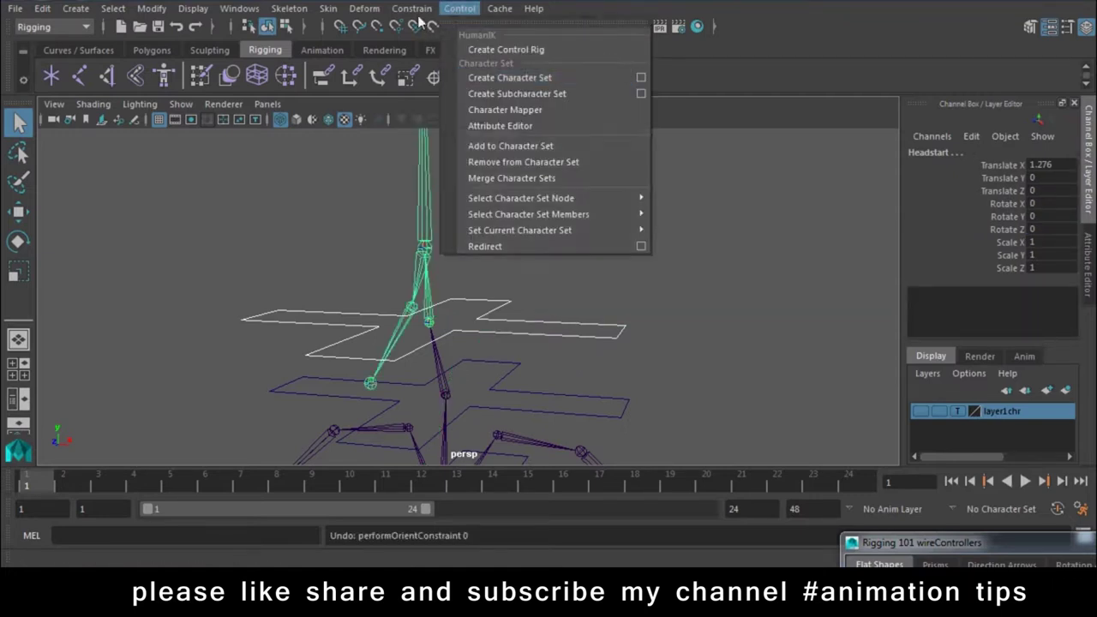
pyautogui.click(565, 82)
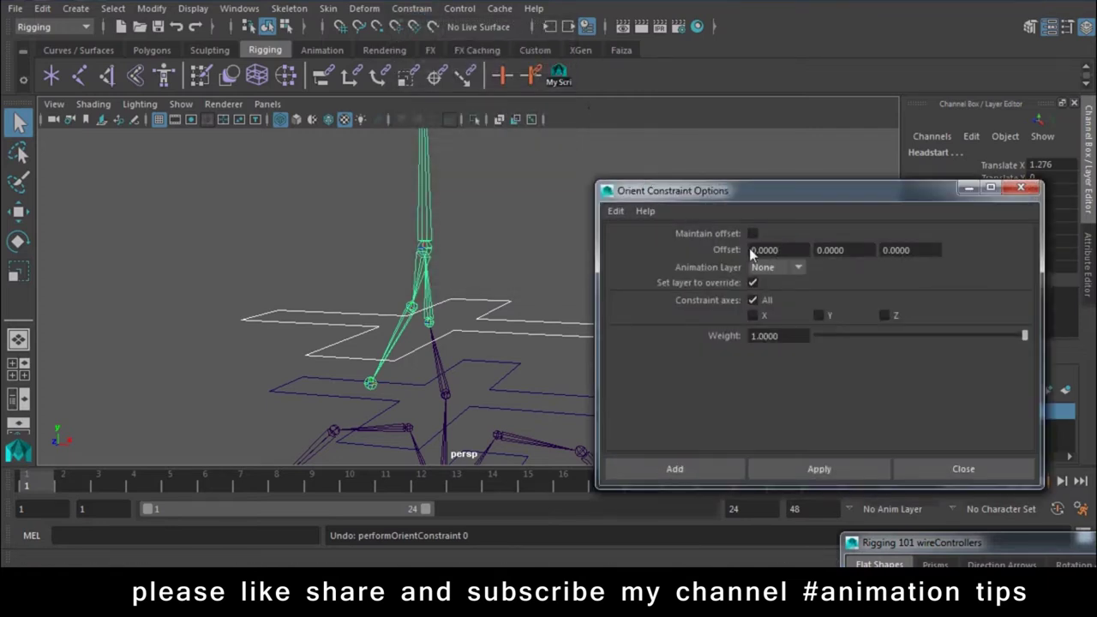
pyautogui.click(752, 233)
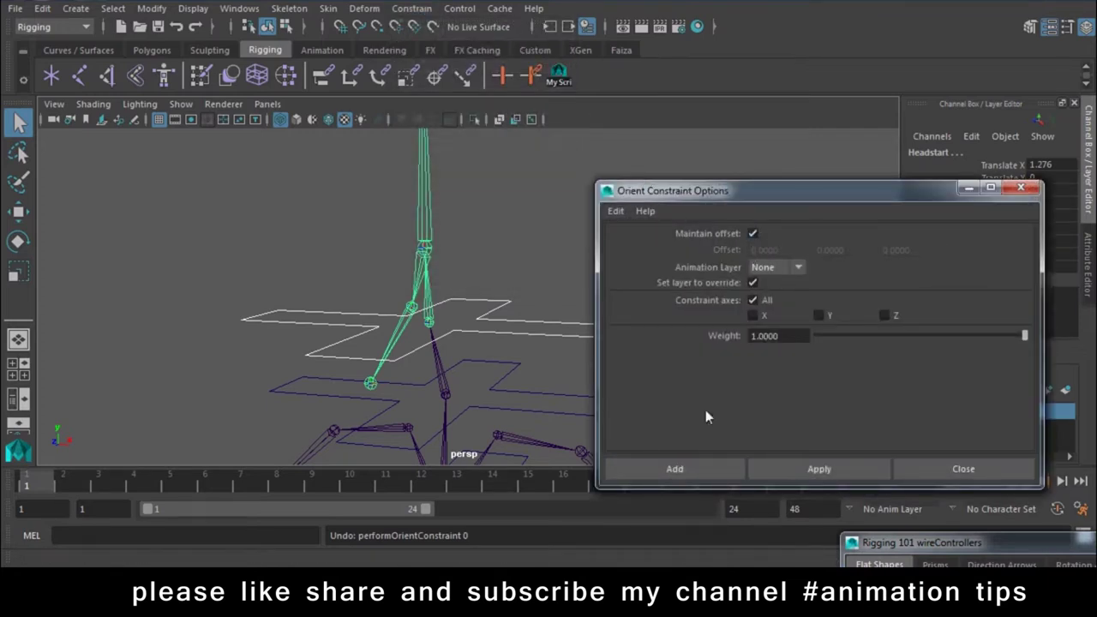
pyautogui.click(678, 473)
# Orient-constrain the Neck joint to the neck controller.
pyautogui.keyDown('alt'); pyautogui.moveTo(500, 315); pyautogui.dragTo(506, 262); pyautogui.keyUp('alt')
pyautogui.click(556, 278)
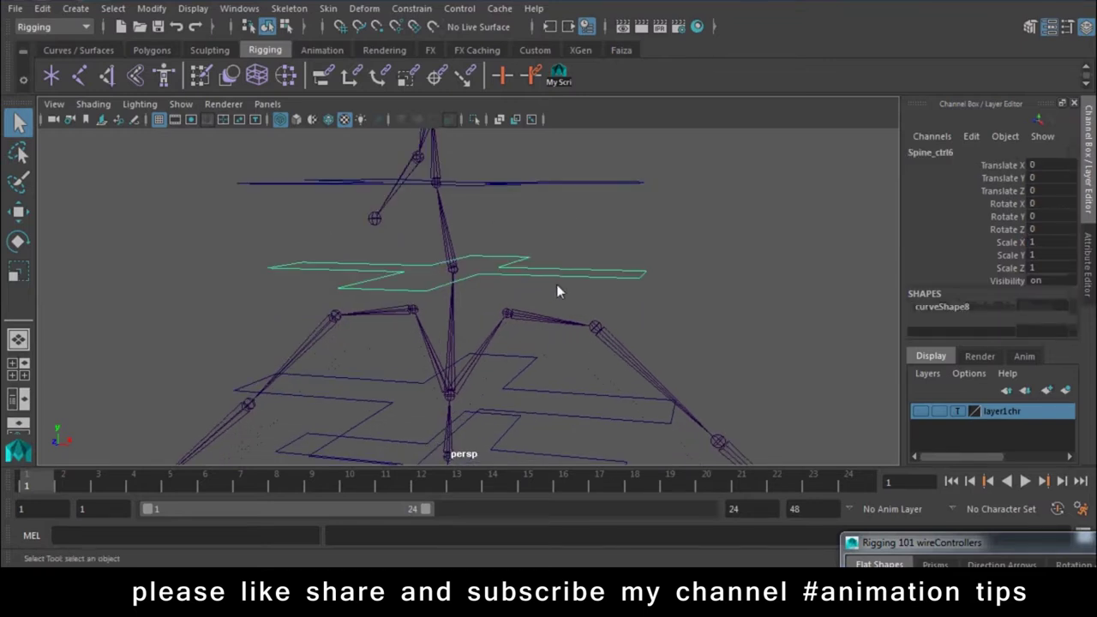
pyautogui.click(454, 244)
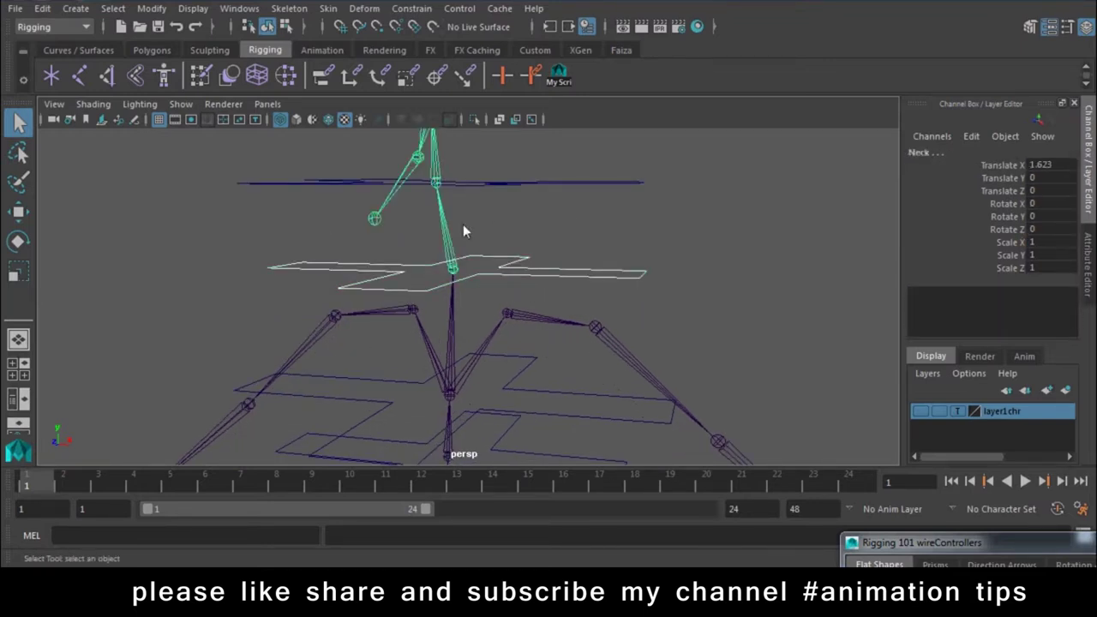
pyautogui.click(412, 8)
pyautogui.click(428, 81)
# Select the Chest joint and the spine controllers down to Spine_ctrl4.
pyautogui.moveTo(514, 274)
pyautogui.keyDown('alt'); pyautogui.mouseDown()
pyautogui.moveTo(520, 301)
pyautogui.moveTo(542, 278)
pyautogui.mouseUp(); pyautogui.keyUp('alt')
pyautogui.click(457, 267)
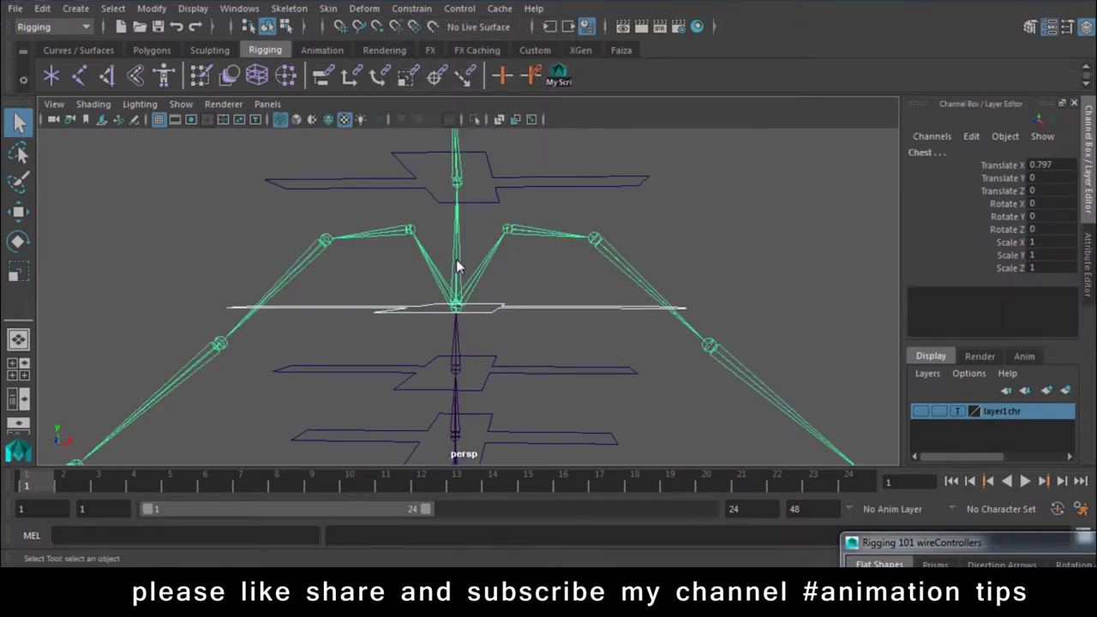
pyautogui.click(510, 306)
pyautogui.click(443, 358)
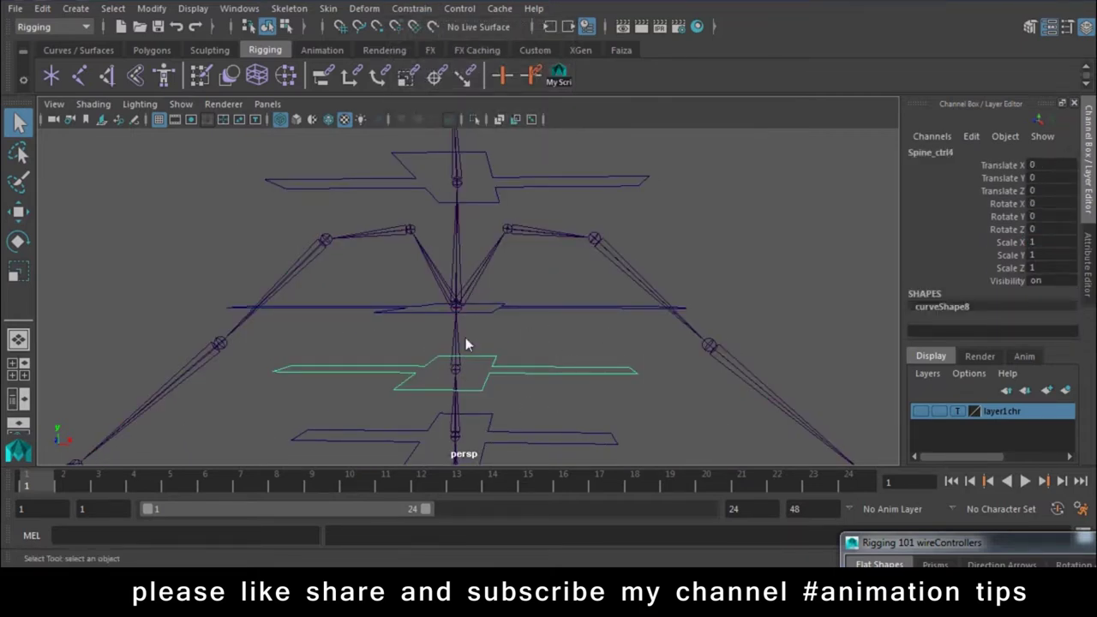
pyautogui.keyDown('shift'); pyautogui.click(456, 337); pyautogui.keyUp('shift')
pyautogui.press('p')
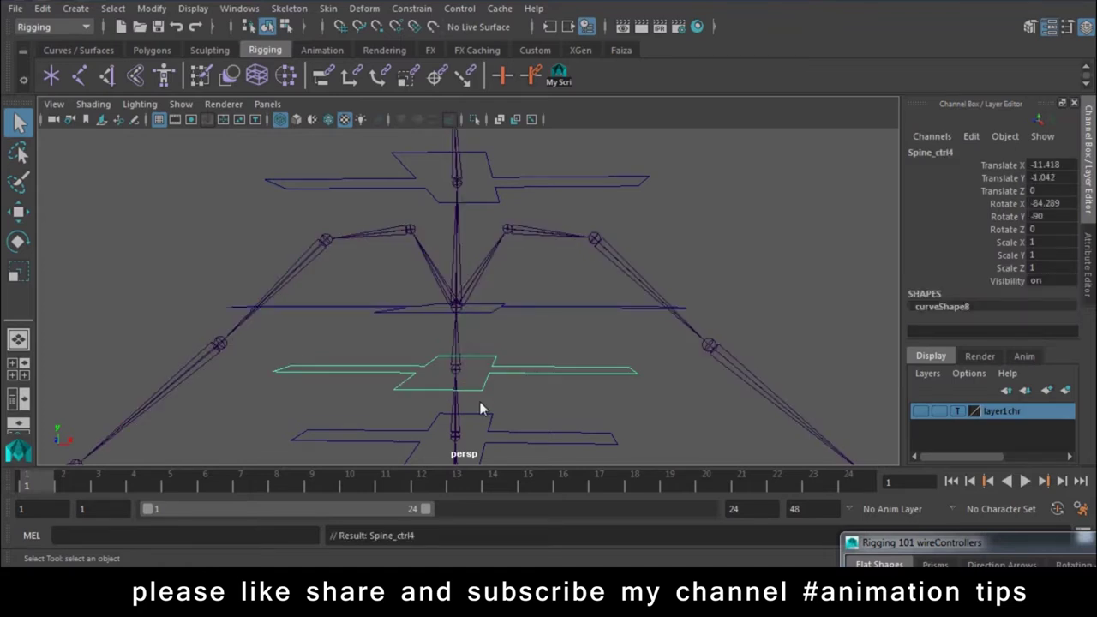
pyautogui.keyDown('alt'); pyautogui.moveTo(478, 409); pyautogui.dragTo(502, 321); pyautogui.keyUp('alt')
pyautogui.click(602, 350)
pyautogui.hotkey('ctrl', 'z')
pyautogui.click(557, 349)
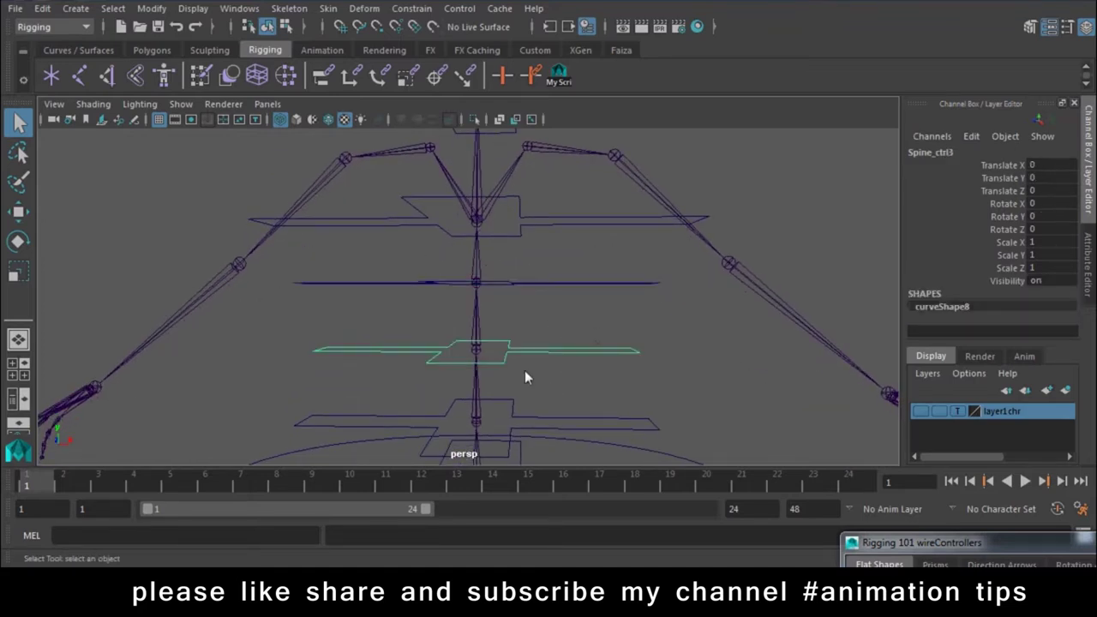
pyautogui.hotkey('ctrl', 'z')
pyautogui.hotkey('ctrl', 'z')
pyautogui.click(568, 249)
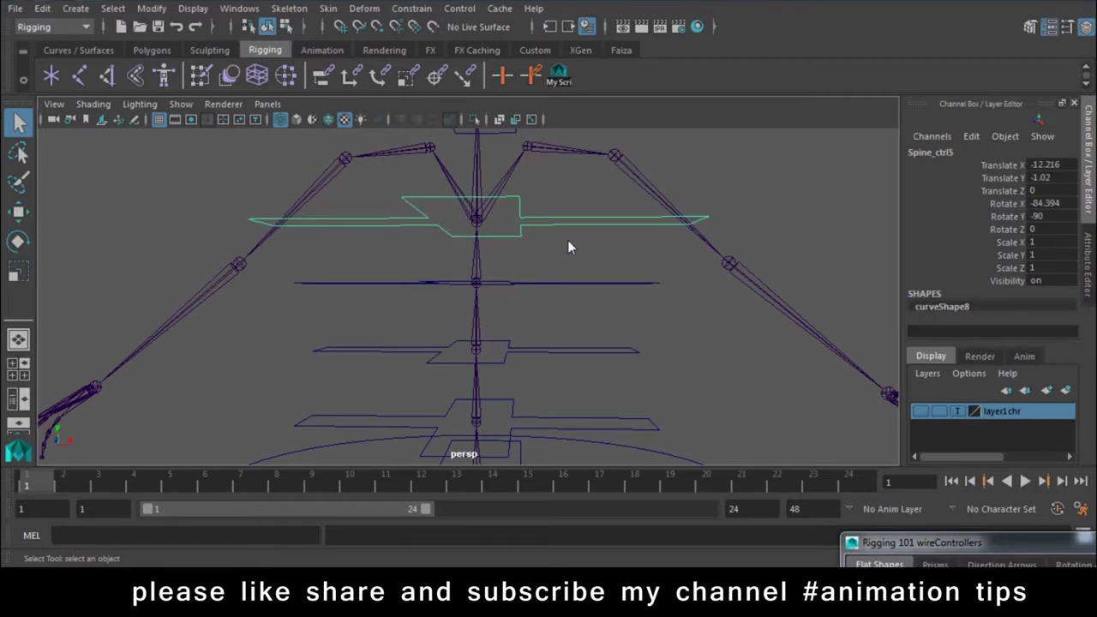
pyautogui.press('e')
pyautogui.moveTo(608, 194); pyautogui.dragTo(661, 264)
pyautogui.hotkey('ctrl', 'z')
pyautogui.click(598, 308)
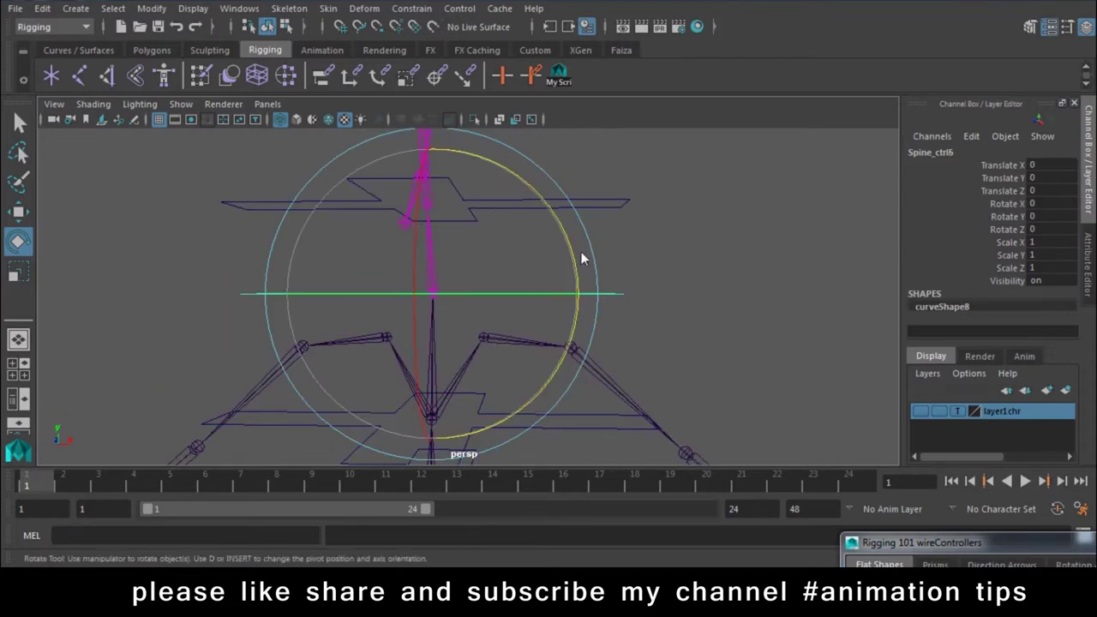
pyautogui.moveTo(582, 257); pyautogui.dragTo(506, 161)
pyautogui.press('w')
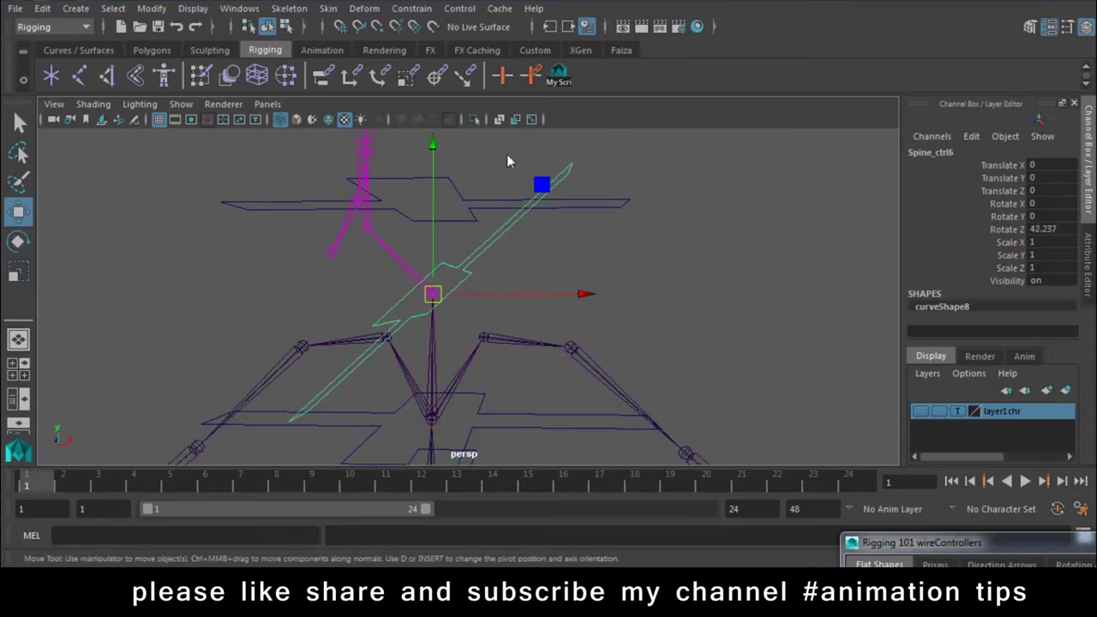
pyautogui.hotkey('ctrl', 'z')
pyautogui.click(439, 381)
pyautogui.keyDown('alt'); pyautogui.moveTo(440, 254); pyautogui.dragTo(468, 303); pyautogui.keyUp('alt')
pyautogui.click(476, 331)
pyautogui.keyDown('shift'); pyautogui.click(441, 266); pyautogui.keyUp('shift')
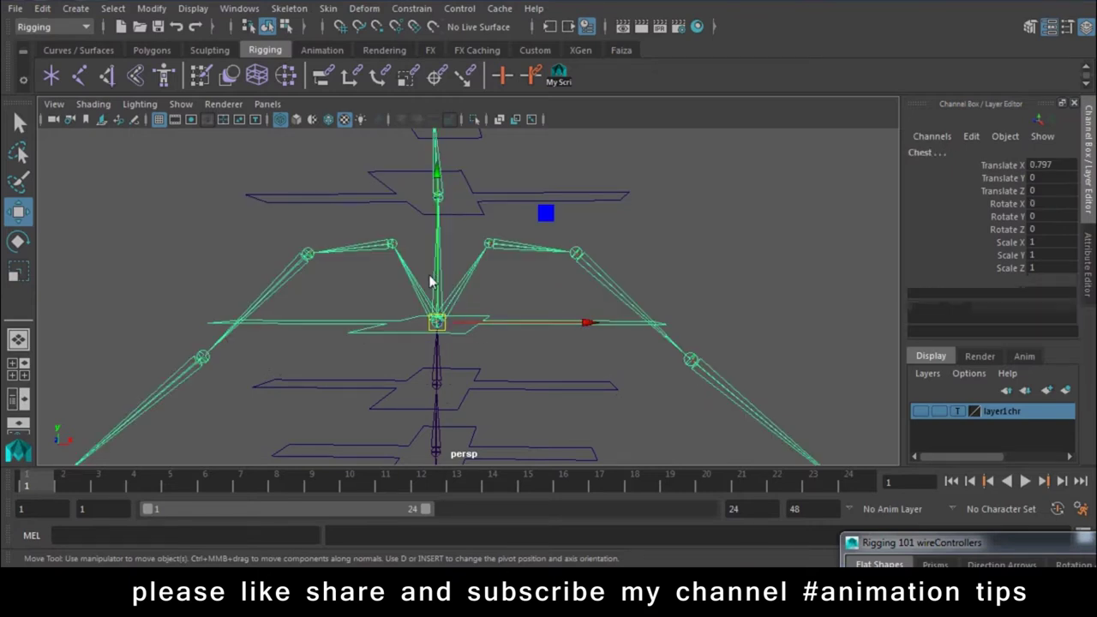
pyautogui.click(411, 7)
pyautogui.click(429, 82)
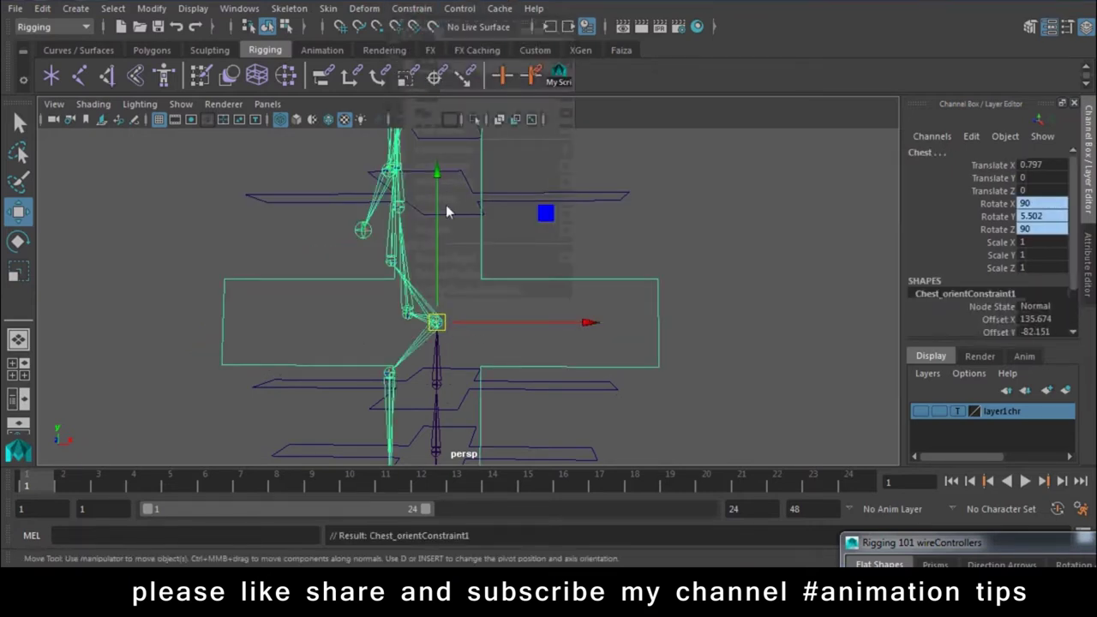
pyautogui.hotkey('ctrl', 'z')
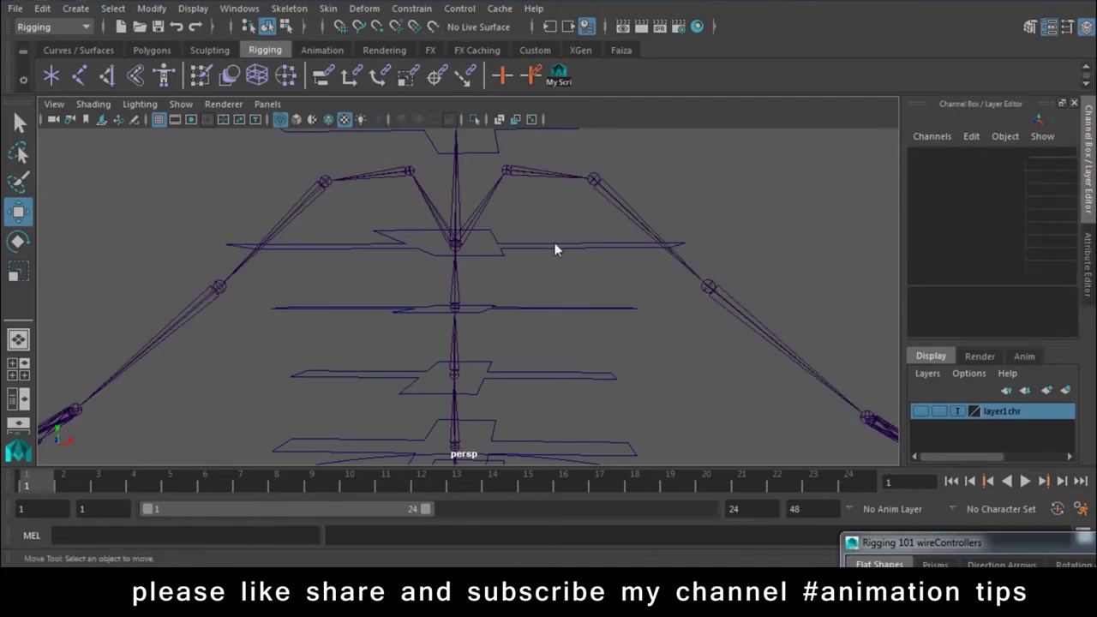
pyautogui.click(556, 247)
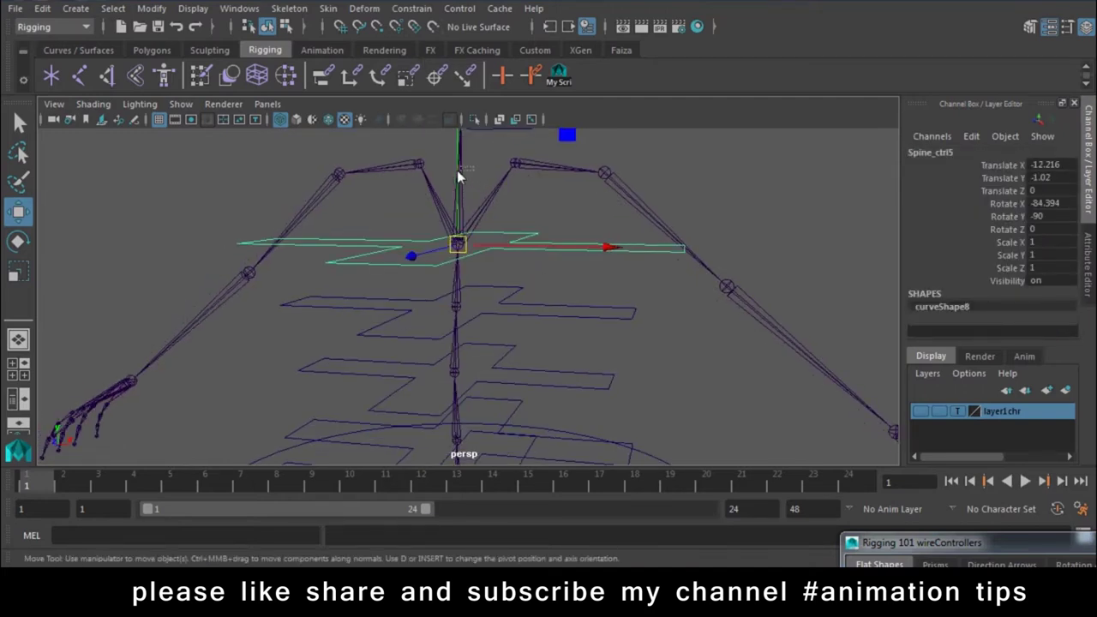
pyautogui.keyDown('shift'); pyautogui.click(456, 171); pyautogui.keyUp('shift')
pyautogui.click(412, 8)
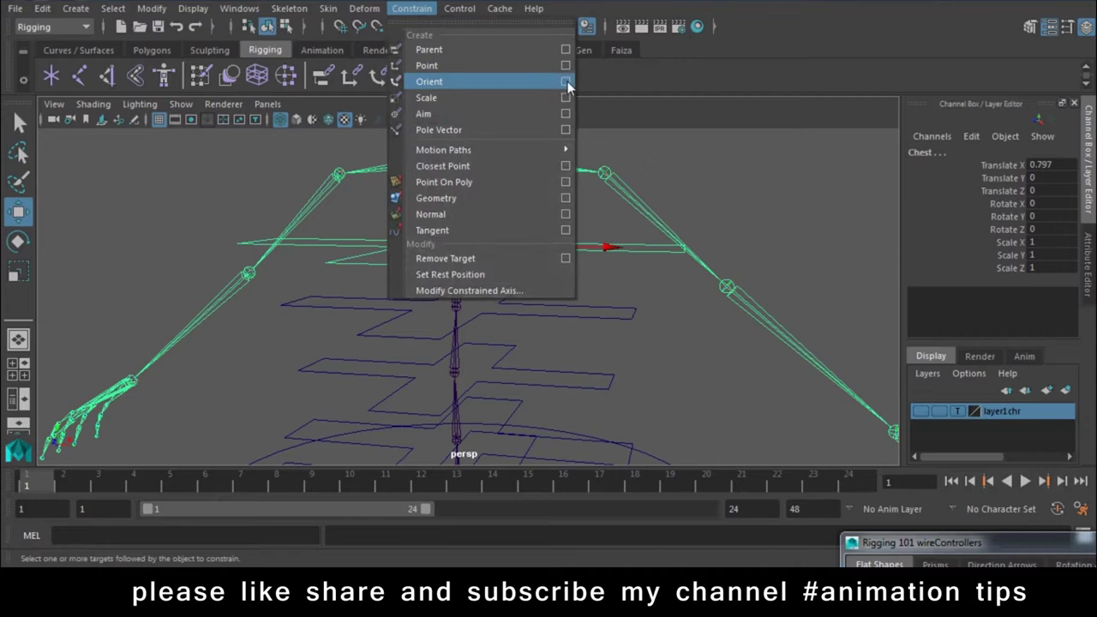
pyautogui.click(566, 81)
pyautogui.click(689, 468)
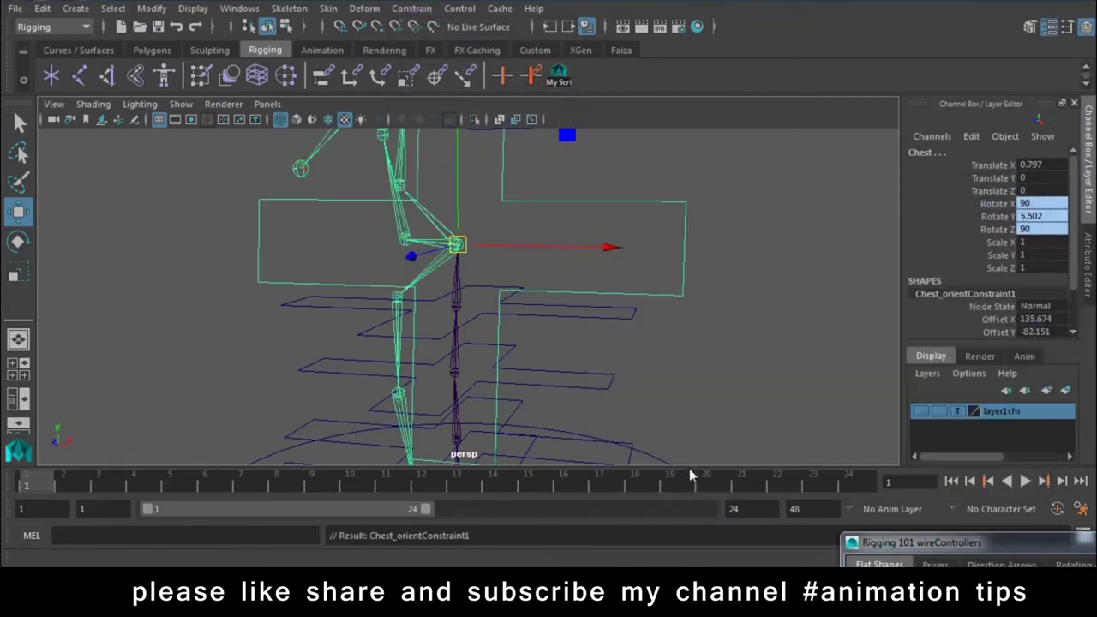
pyautogui.hotkey('ctrl', 'z')
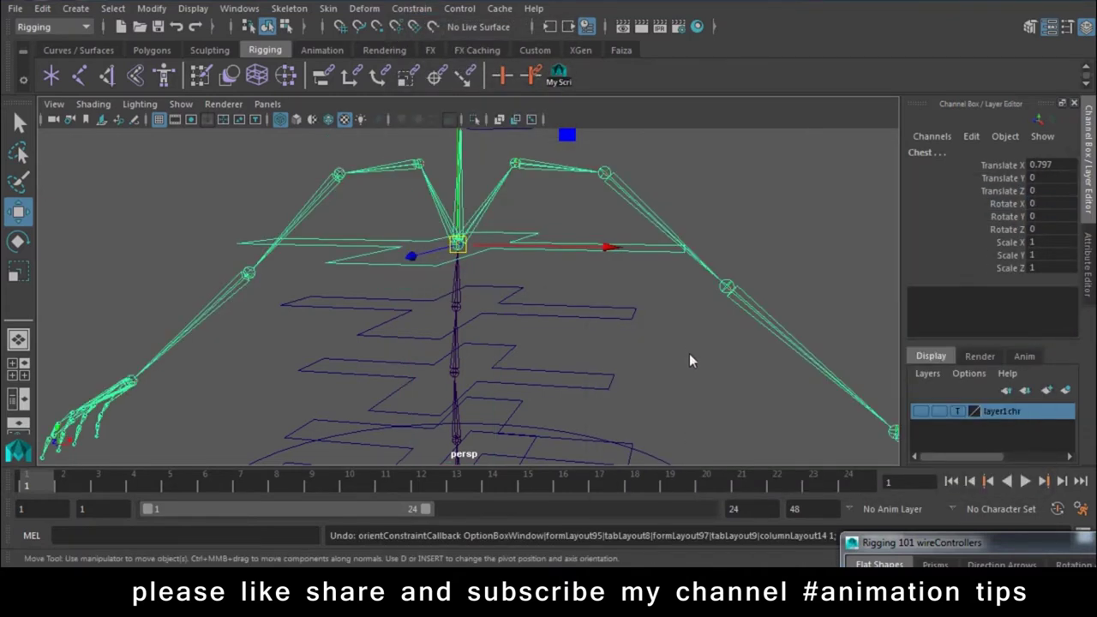
pyautogui.click(451, 189)
pyautogui.click(493, 192)
pyautogui.click(515, 164)
pyautogui.click(417, 164)
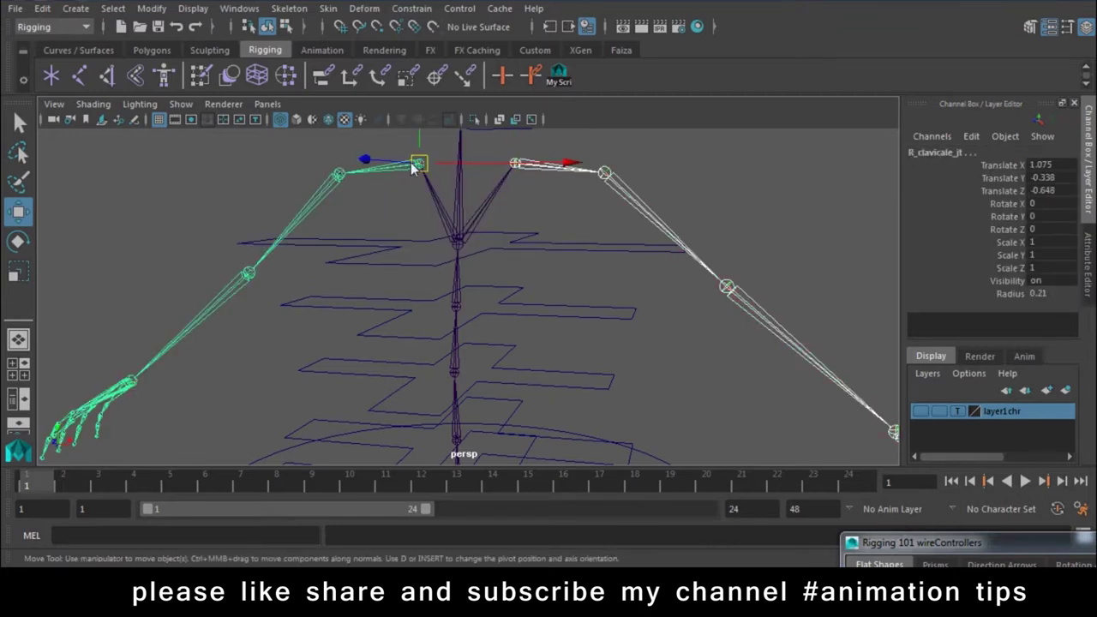
pyautogui.click(517, 248)
pyautogui.keyDown('shift'); pyautogui.click(460, 206); pyautogui.keyUp('shift')
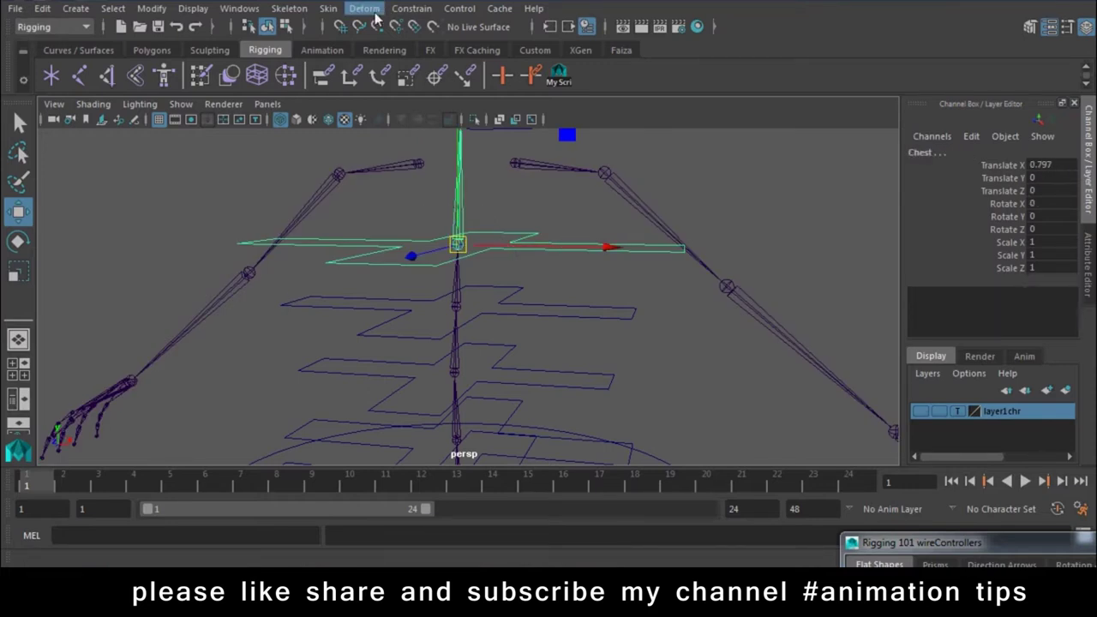
pyautogui.click(411, 8)
pyautogui.click(448, 82)
pyautogui.moveTo(469, 274)
pyautogui.keyDown('alt'); pyautogui.mouseDown()
pyautogui.moveTo(509, 332)
pyautogui.moveTo(627, 292)
pyautogui.mouseUp(); pyautogui.keyUp('alt')
pyautogui.hotkey('ctrl', 'z')
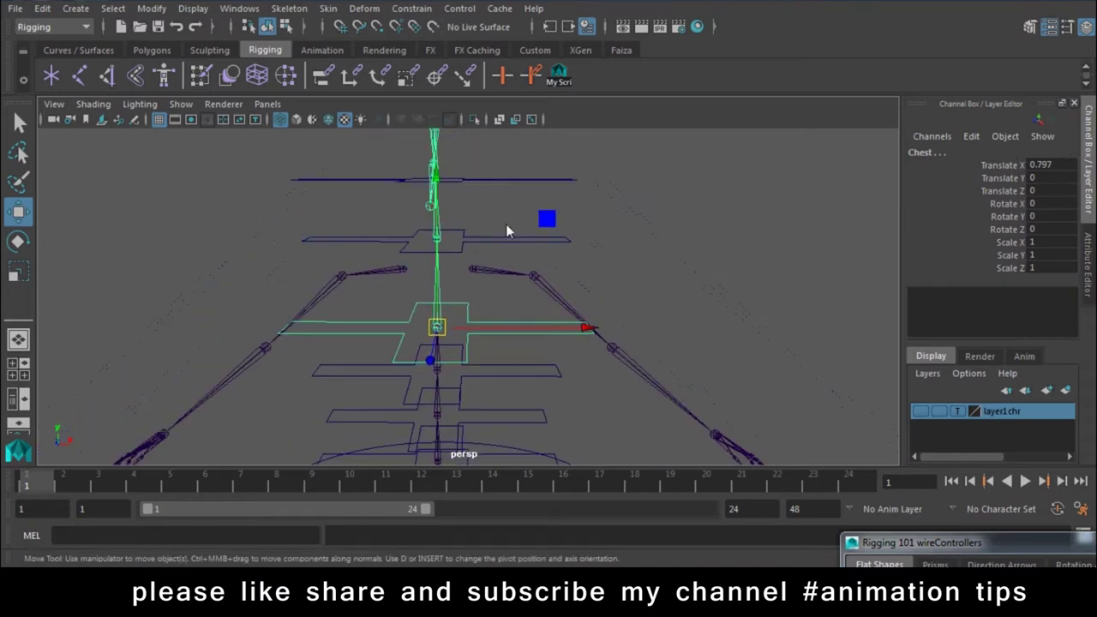
pyautogui.click(433, 287)
pyautogui.click(436, 283)
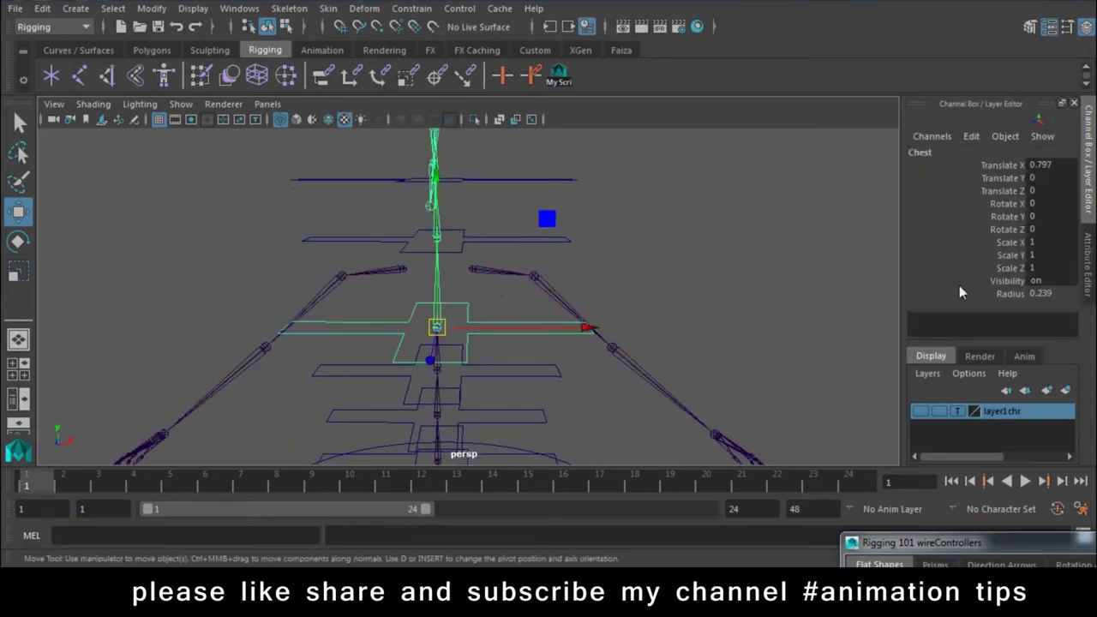
pyautogui.hotkey('ctrl', 'z')
pyautogui.hotkey('ctrl', 'z')
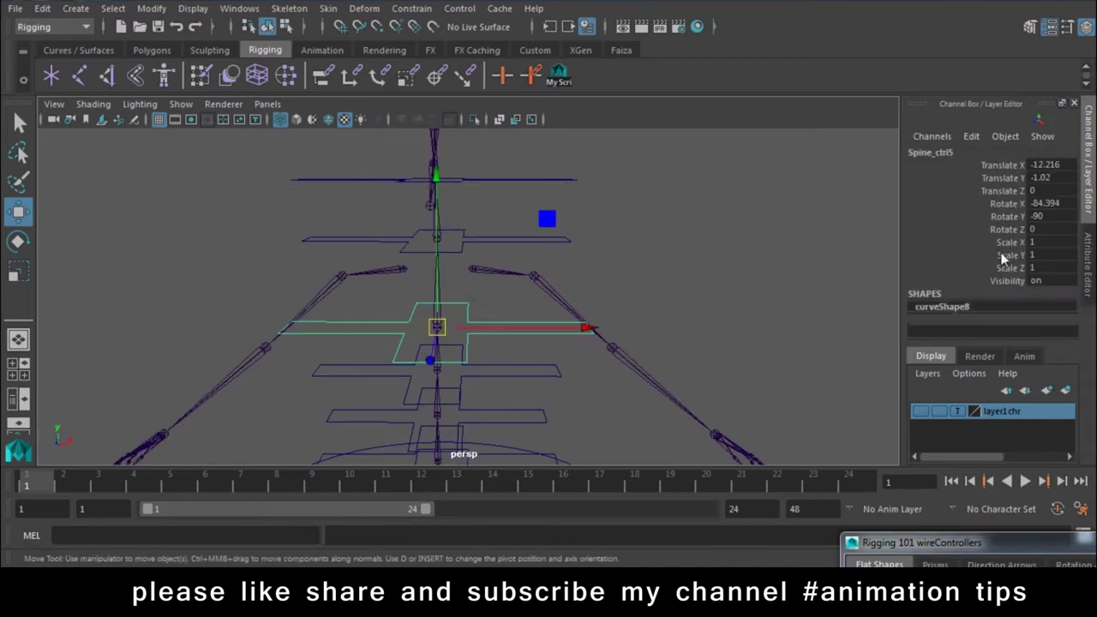
pyautogui.hotkey('shift', 'z')
pyautogui.hotkey('shift', 'z')
pyautogui.hotkey('ctrl', 'z')
pyautogui.hotkey('ctrl', 'z')
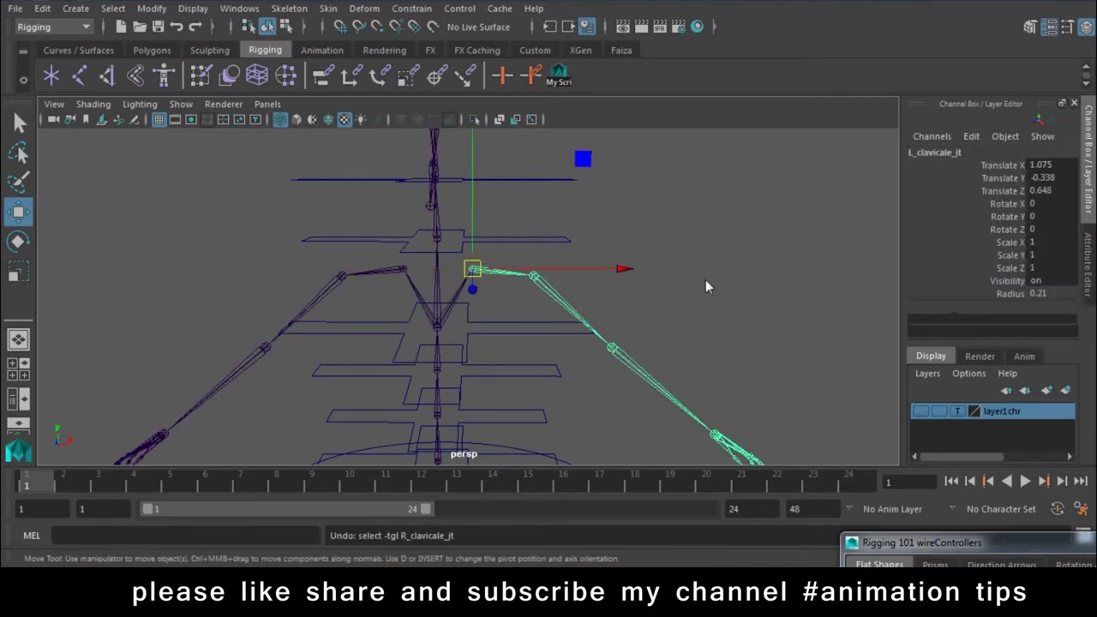
pyautogui.hotkey('ctrl', 'z')
pyautogui.hotkey('ctrl', 'z')
pyautogui.hotkey('ctrl', 'z')
pyautogui.hotkey('ctrl', 'z')
pyautogui.hotkey('ctrl', 'z')
pyautogui.hotkey('ctrl', 'z')
pyautogui.hotkey('ctrl', 'z')
pyautogui.hotkey('ctrl', 'z')
pyautogui.hotkey('ctrl', 'z')
pyautogui.hotkey('ctrl', 'z')
pyautogui.hotkey('ctrl', 'z')
pyautogui.hotkey('ctrl', 'z')
pyautogui.hotkey('ctrl', 'z')
pyautogui.hotkey('ctrl', 'z')
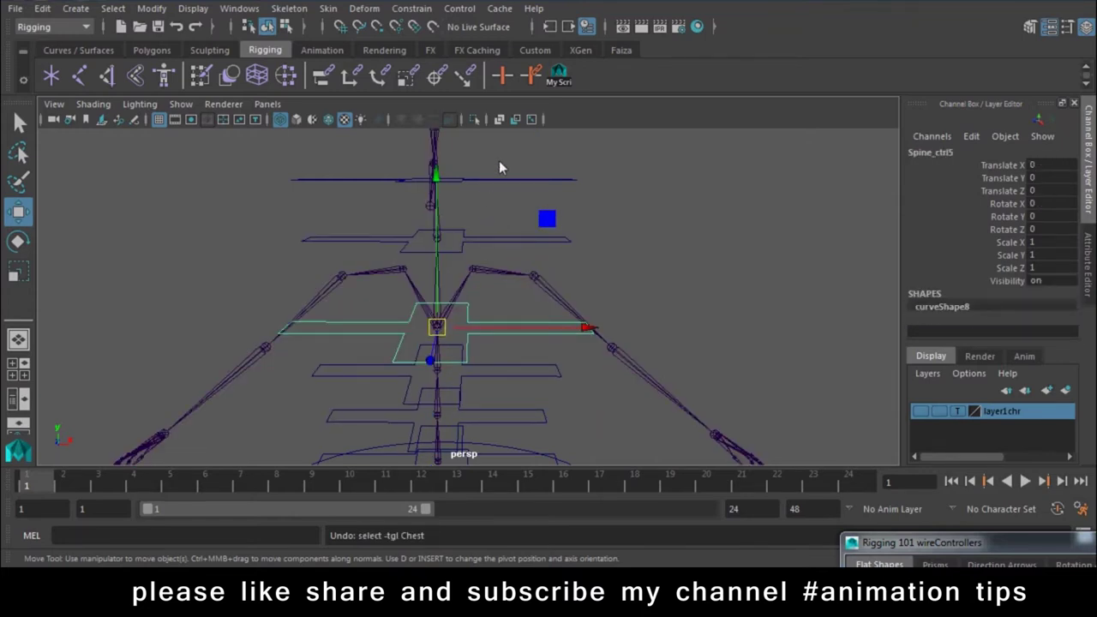
pyautogui.hotkey('ctrl', 'z')
pyautogui.hotkey('ctrl', 'z')
pyautogui.hotkey('ctrl', 'z')
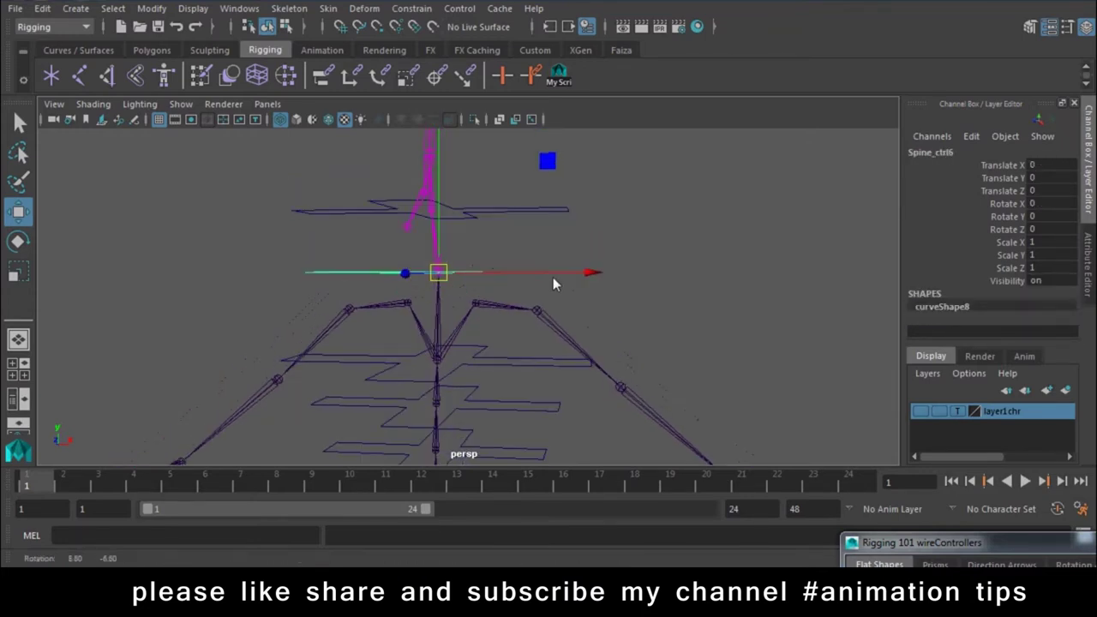
pyautogui.press('e')
pyautogui.moveTo(572, 209); pyautogui.dragTo(631, 269)
pyautogui.hotkey('ctrl', 'z')
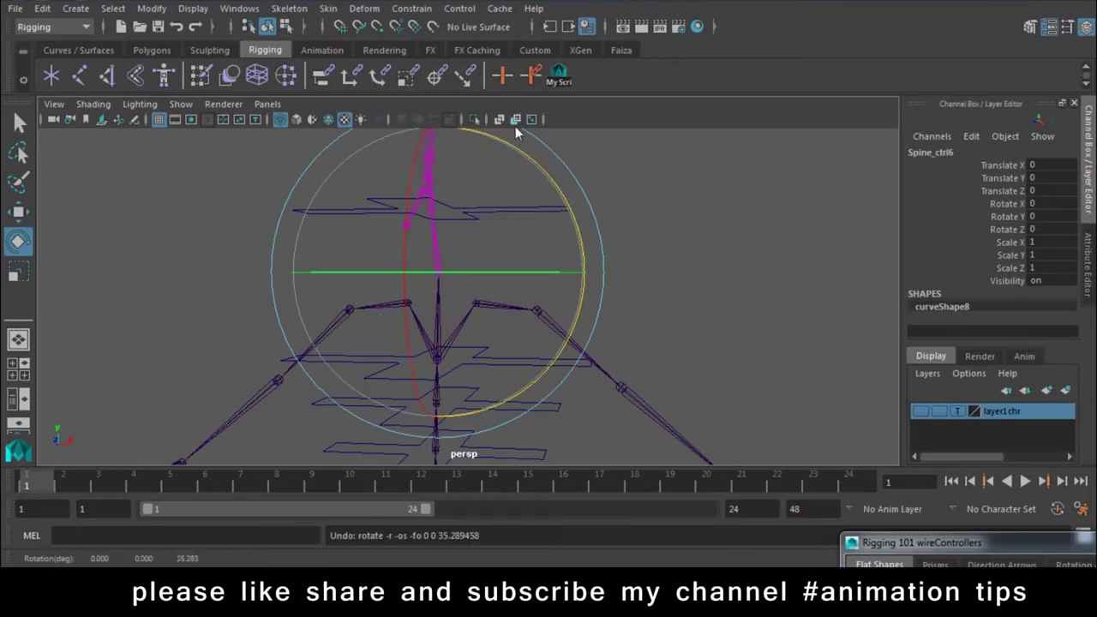
pyautogui.press('q')
pyautogui.hotkey('ctrl', 'z')
pyautogui.hotkey('ctrl', 'z')
pyautogui.hotkey('ctrl', 'z')
pyautogui.hotkey('ctrl', 'z')
pyautogui.hotkey('ctrl', 'z')
pyautogui.hotkey('shift', 'z')
pyautogui.hotkey('ctrl', 'z')
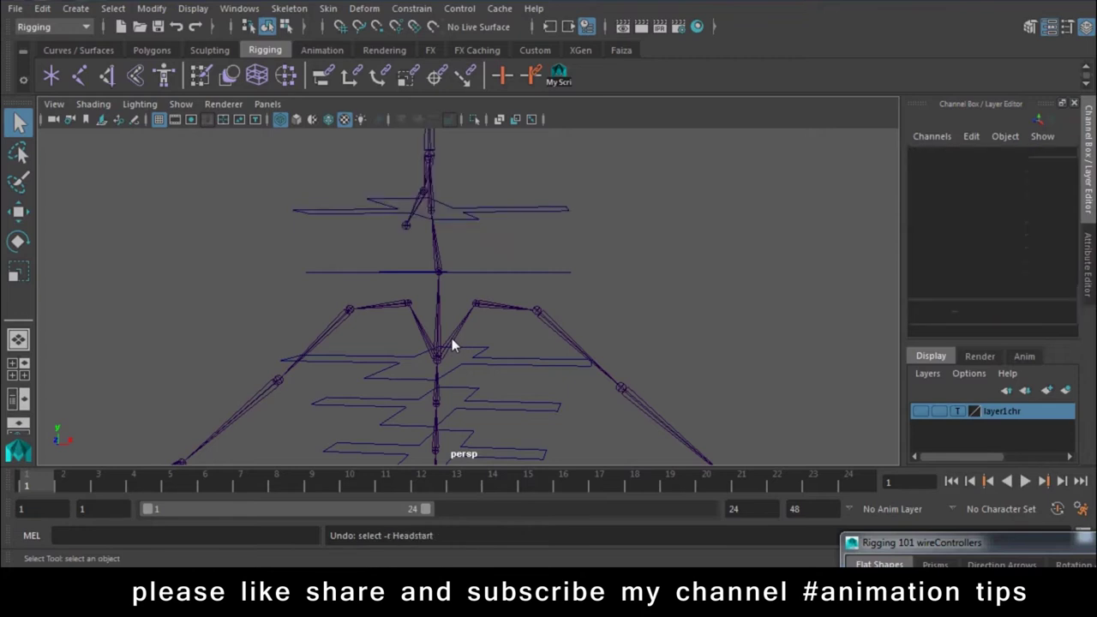
pyautogui.hotkey('shift', 'z')
pyautogui.click(498, 213)
pyautogui.hotkey('ctrl', 'z')
pyautogui.hotkey('ctrl', 'z')
pyautogui.hotkey('ctrl', 'z')
pyautogui.hotkey('ctrl', 'z')
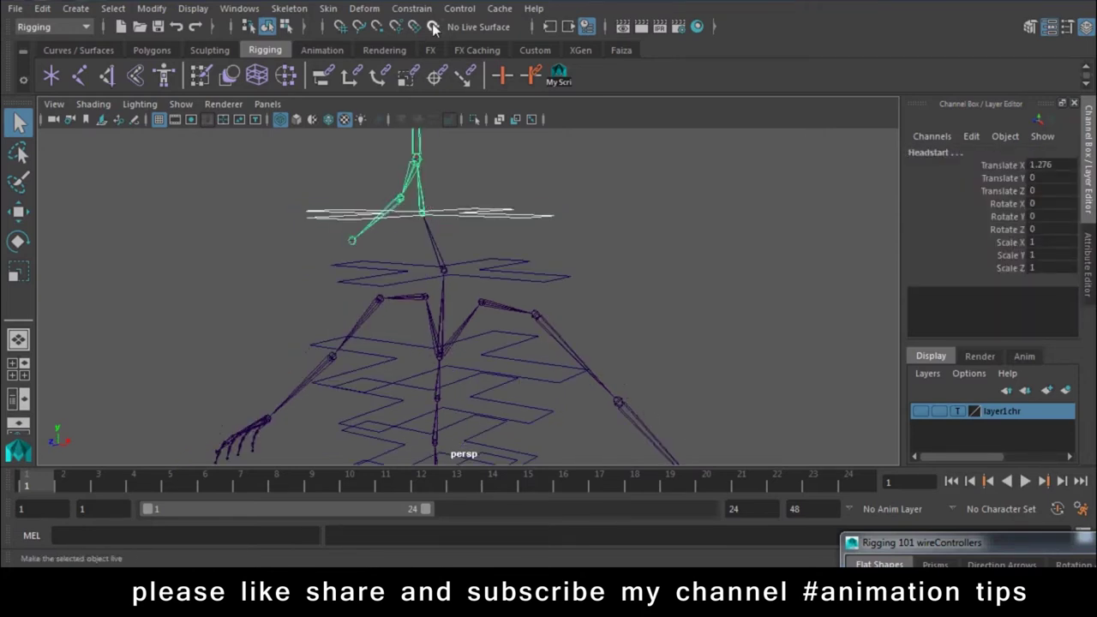
# Orient-constrain the Chest joint to the chest cross controller.
pyautogui.click(459, 8)
pyautogui.click(442, 371)
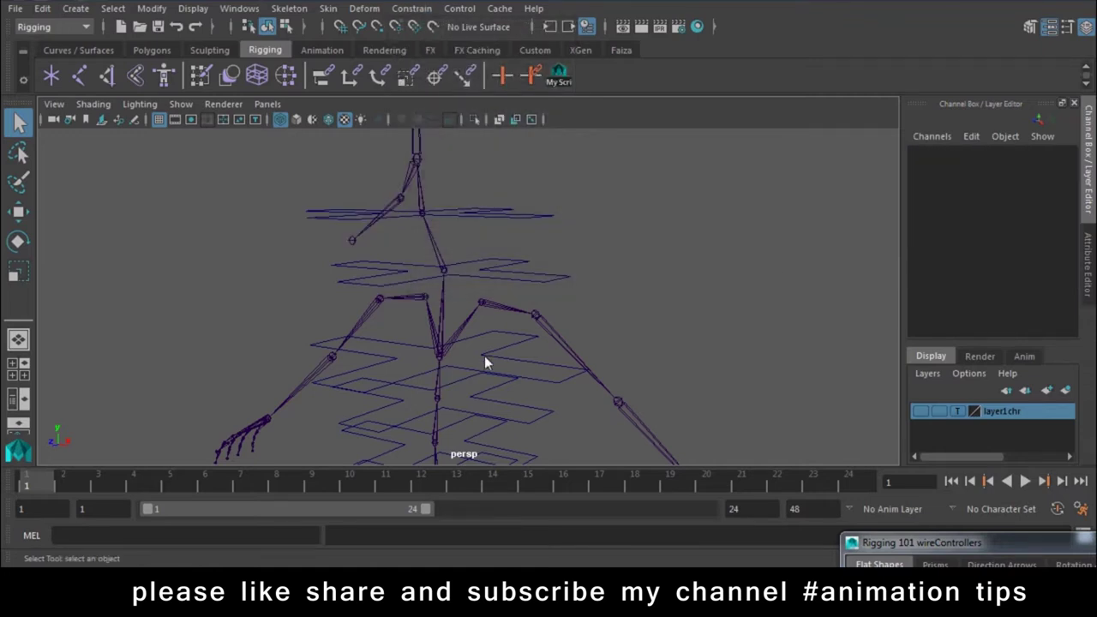
pyautogui.click(480, 351)
pyautogui.click(459, 7)
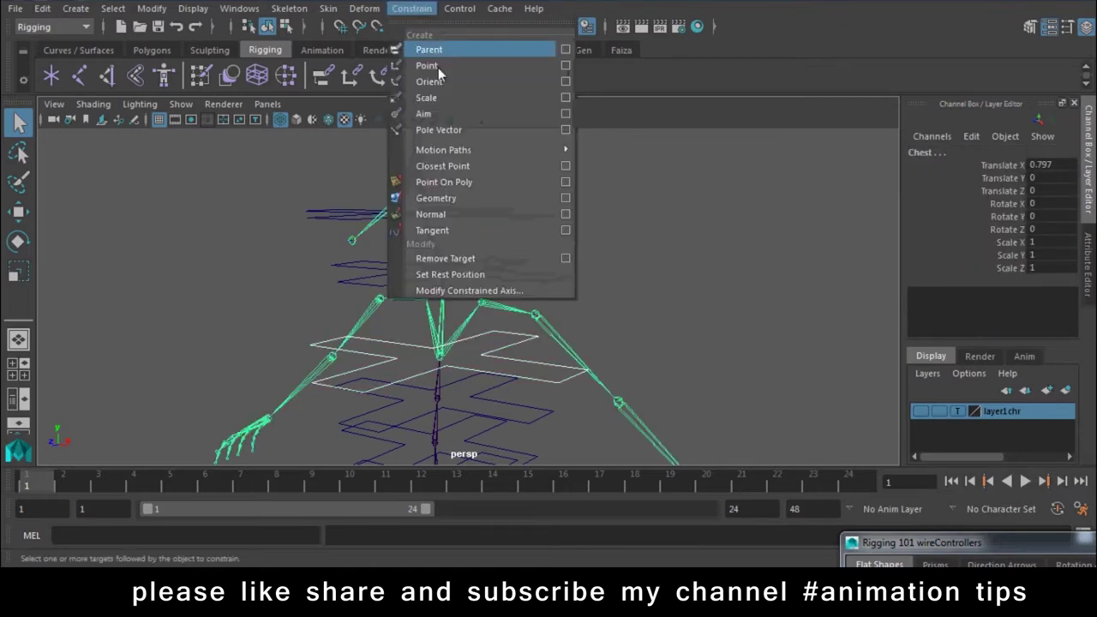
pyautogui.click(432, 75)
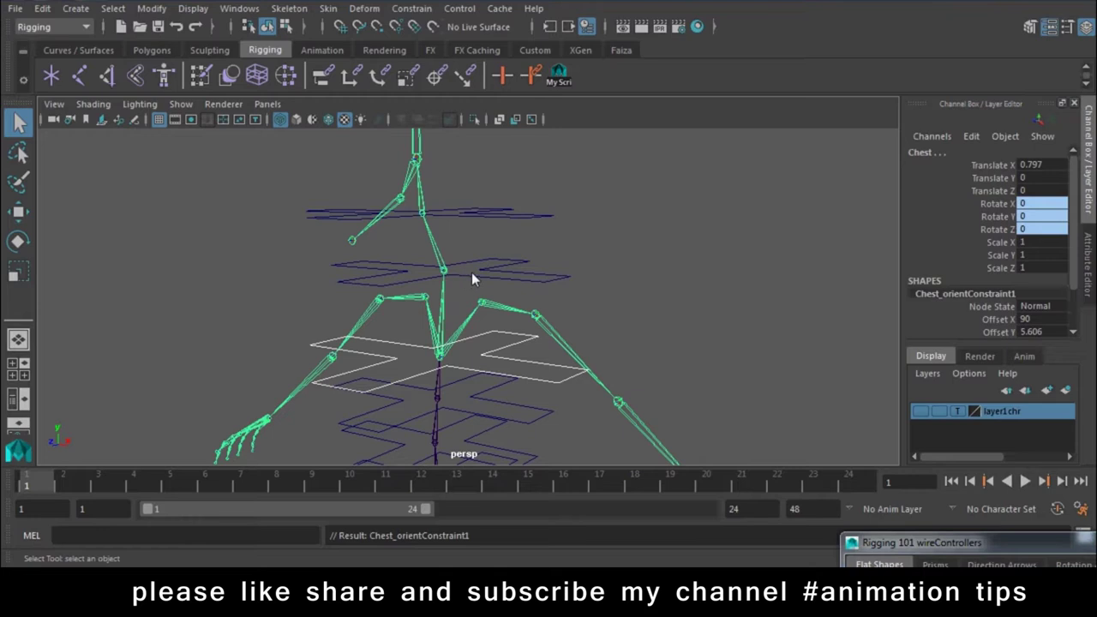
# Orient-constrain the Neck and Headstart joints to their neck and head controllers.
pyautogui.click(451, 253)
pyautogui.click(491, 259)
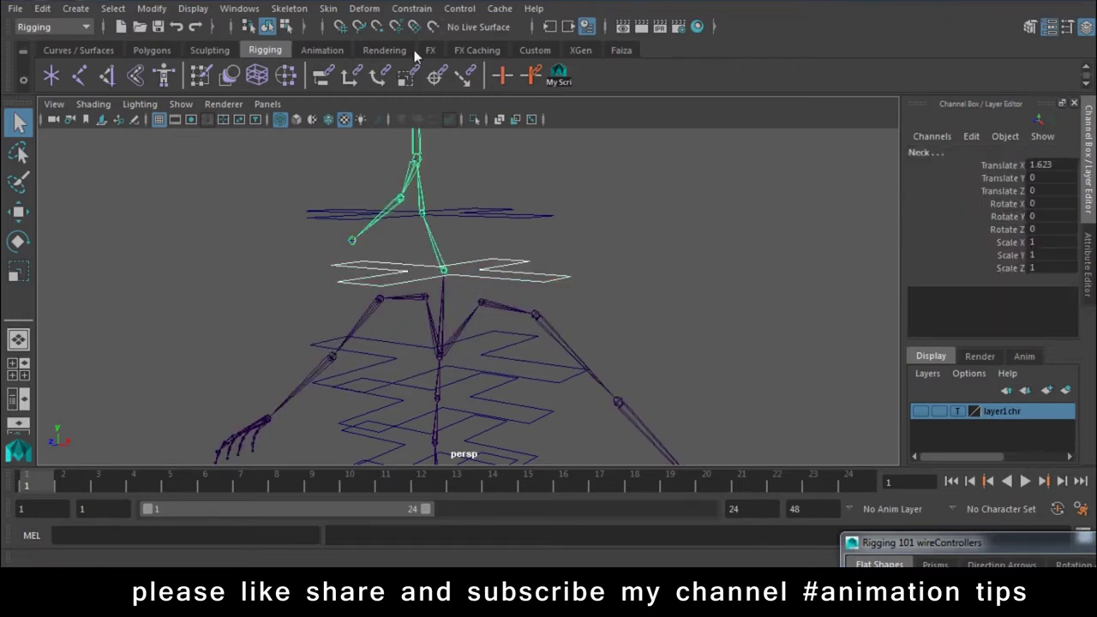
pyautogui.click(411, 8)
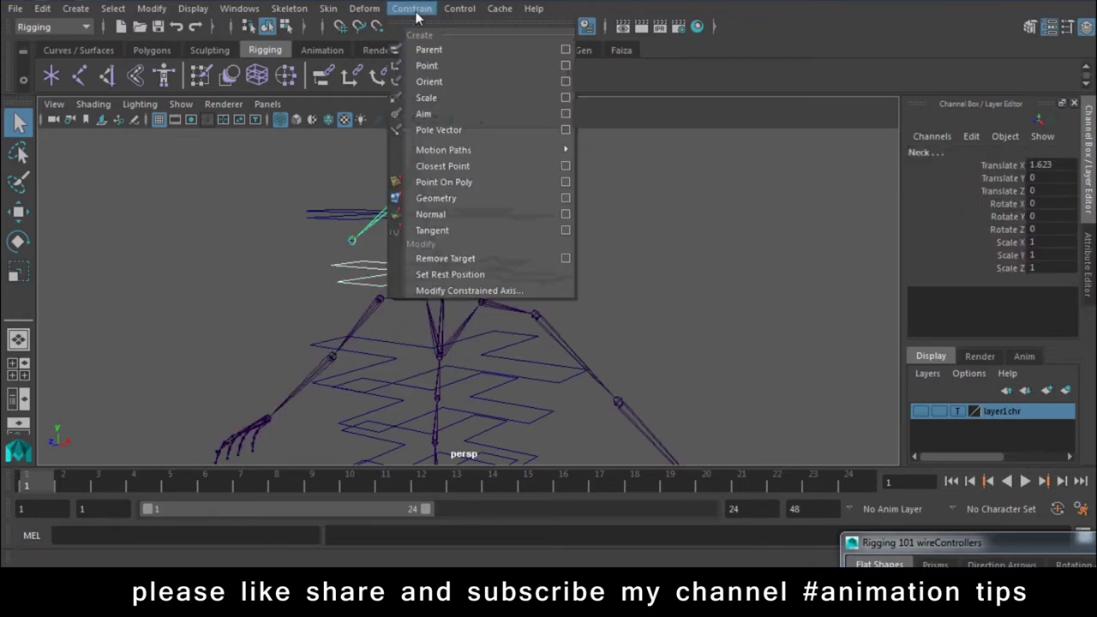
pyautogui.click(431, 82)
pyautogui.click(421, 210)
pyautogui.click(421, 202)
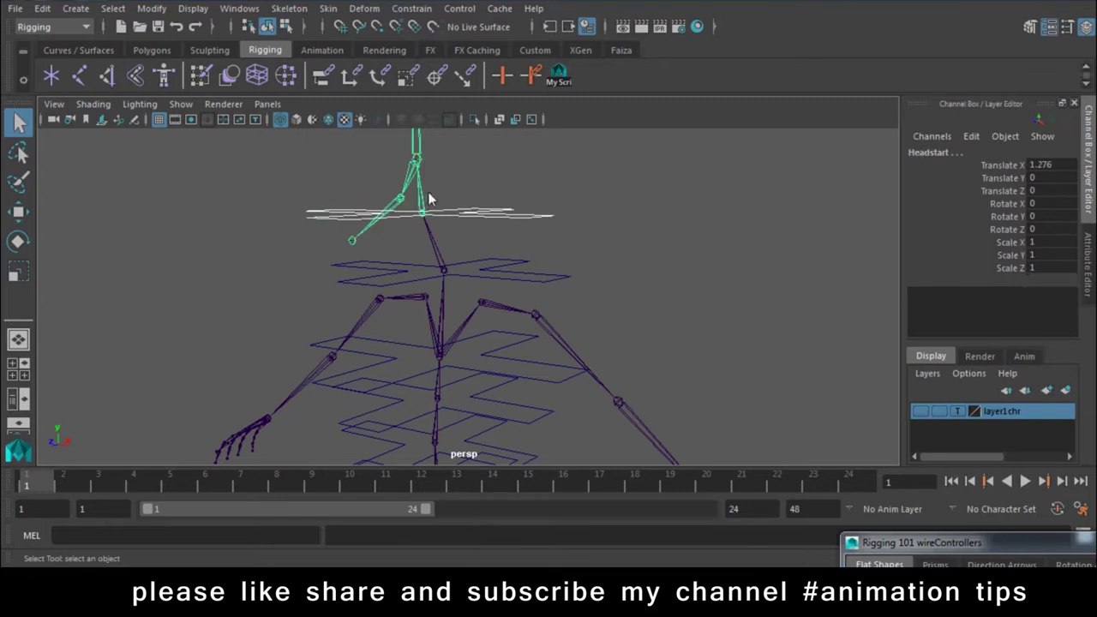
pyautogui.press('g')
# Orient-constrain Spine4 and the next lower spine joint to their controllers.
pyautogui.keyDown('alt'); pyautogui.moveTo(458, 321); pyautogui.dragTo(514, 353); pyautogui.keyUp('alt')
pyautogui.scroll(3, 511, 356)
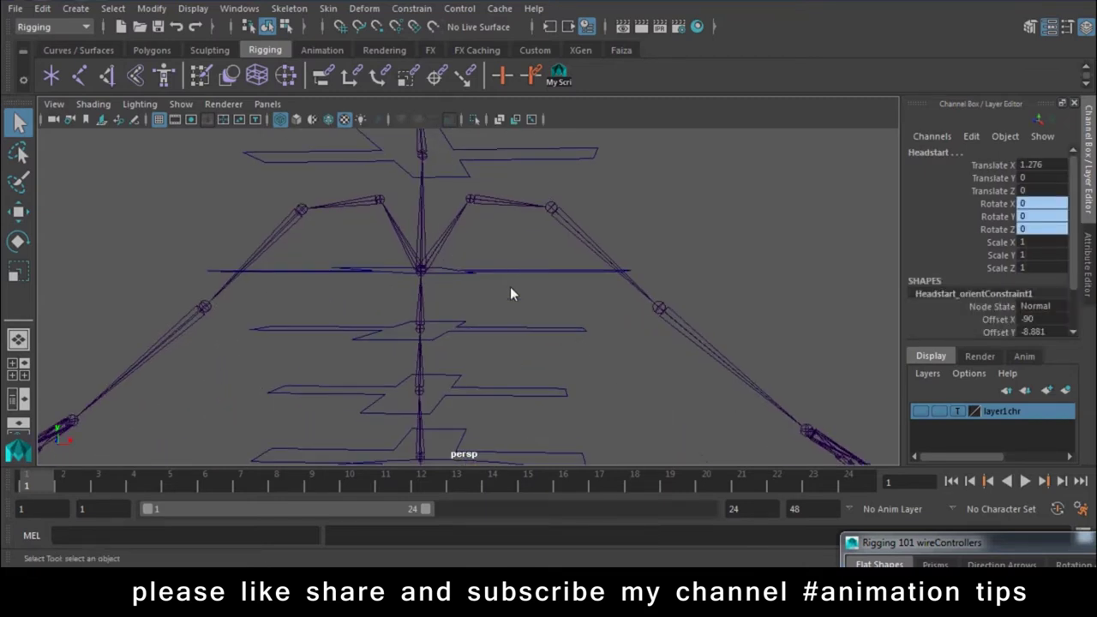
pyautogui.click(433, 324)
pyautogui.press('g')
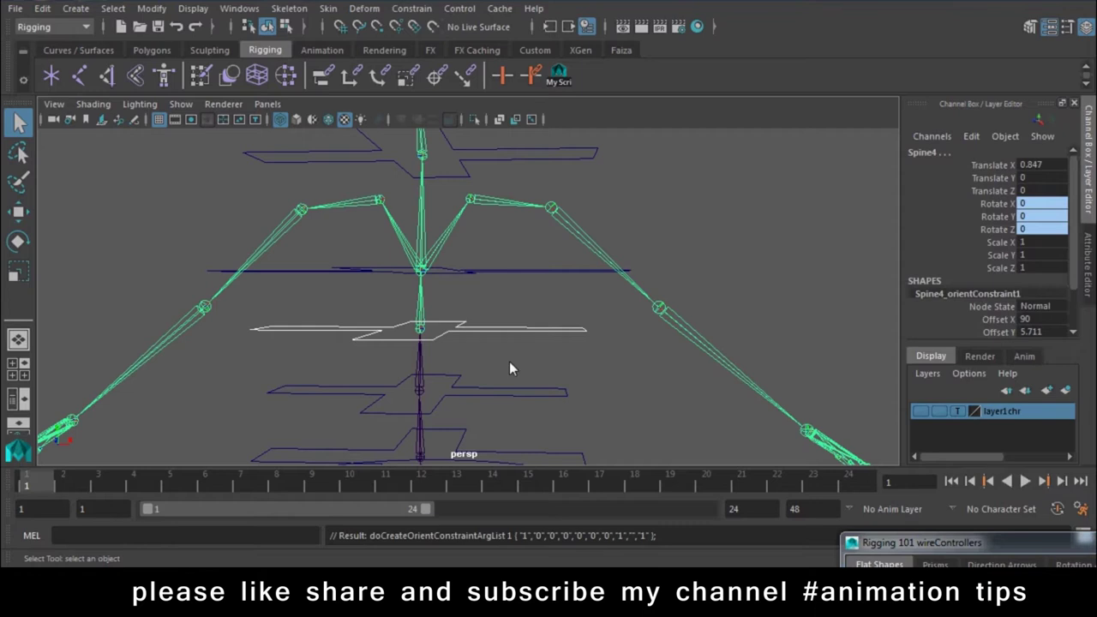
pyautogui.click(499, 396)
pyautogui.moveTo(498, 398)
pyautogui.keyDown('alt'); pyautogui.mouseDown()
pyautogui.moveTo(462, 294)
pyautogui.moveTo(518, 281)
pyautogui.moveTo(539, 296)
pyautogui.mouseUp(); pyautogui.keyUp('alt')
pyautogui.press('g')
# Orient-constrain the remaining spine joints to Spine_ctrl2 and Spine_ctrl1, ending at Spine1.
pyautogui.click(553, 305)
pyautogui.keyDown('shift'); pyautogui.click(444, 277); pyautogui.keyUp('shift')
pyautogui.press('g')
pyautogui.click(543, 360)
pyautogui.keyDown('shift'); pyautogui.click(442, 328); pyautogui.keyUp('shift')
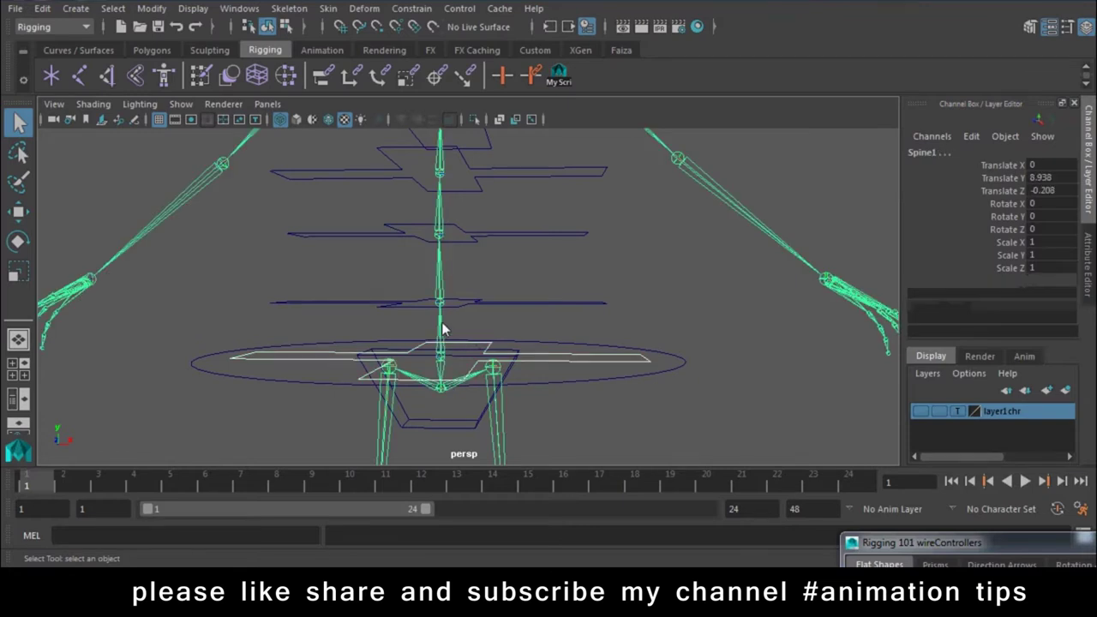
pyautogui.press('g')
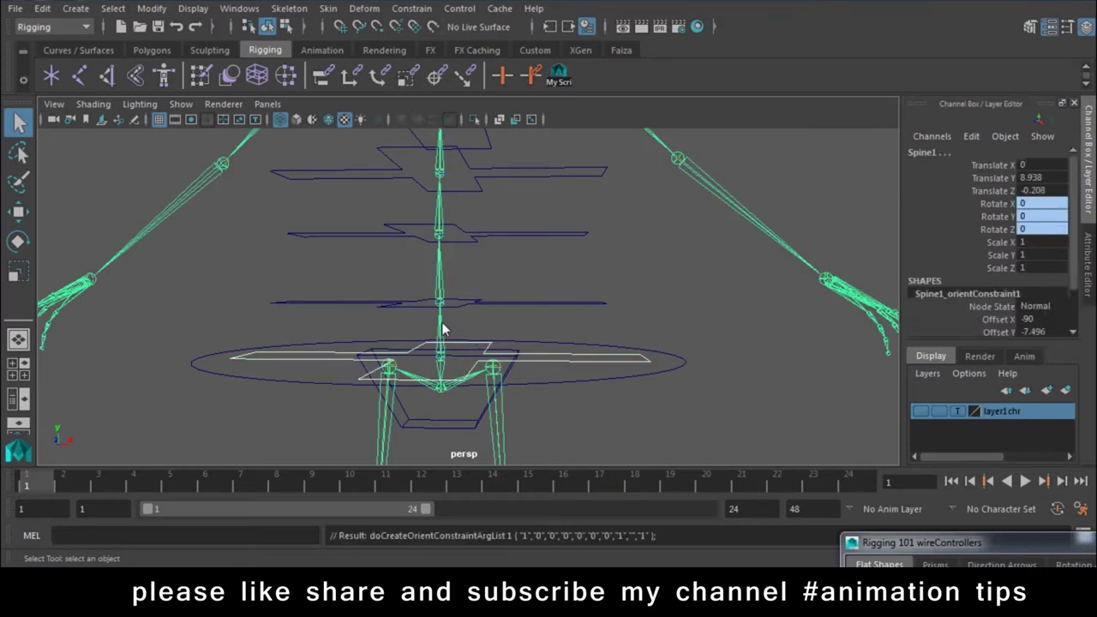
pyautogui.click(563, 307)
pyautogui.keyDown('alt'); pyautogui.moveTo(563, 311); pyautogui.dragTo(506, 276); pyautogui.keyUp('alt')
pyautogui.press('e')
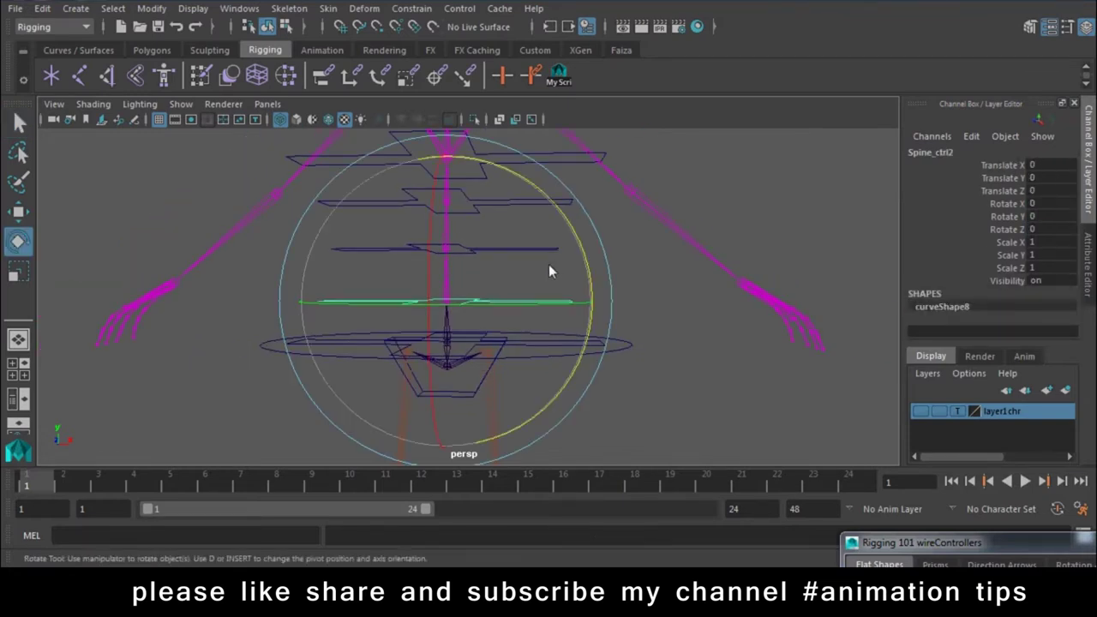
pyautogui.moveTo(575, 246); pyautogui.dragTo(641, 285)
pyautogui.hotkey('ctrl', 'z')
pyautogui.keyDown('alt'); pyautogui.moveTo(550, 201); pyautogui.dragTo(612, 301); pyautogui.keyUp('alt')
pyautogui.click(505, 265)
pyautogui.moveTo(581, 259); pyautogui.dragTo(551, 166)
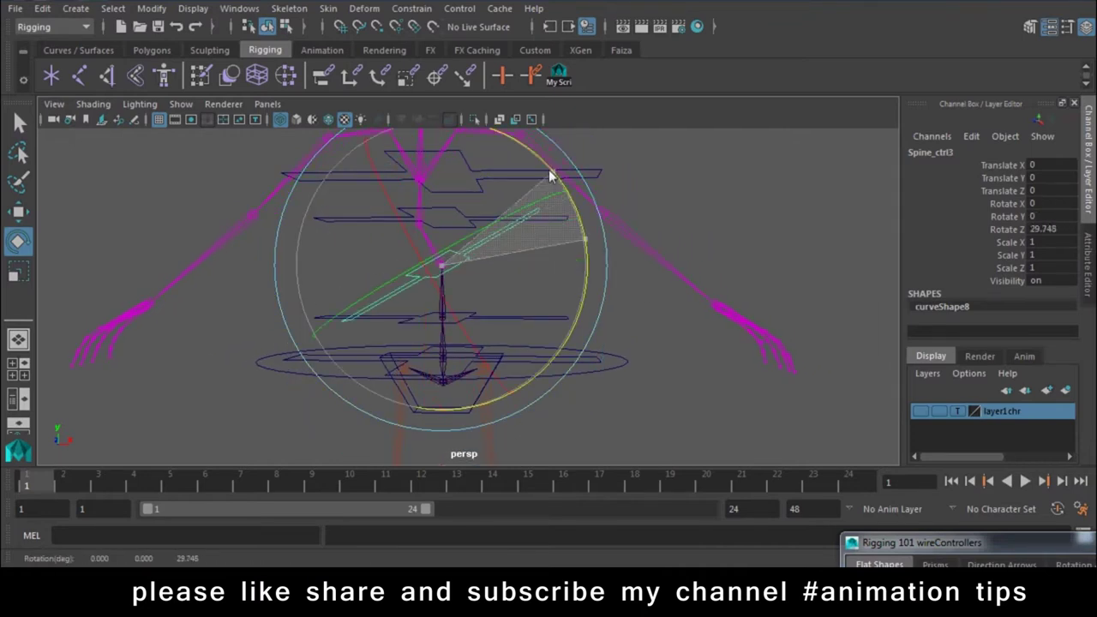
pyautogui.hotkey('ctrl', 'z')
pyautogui.keyDown('alt'); pyautogui.moveTo(502, 249); pyautogui.dragTo(693, 214); pyautogui.keyUp('alt')
pyautogui.click(527, 310)
pyautogui.click(574, 329)
pyautogui.moveTo(596, 249)
pyautogui.mouseDown()
pyautogui.moveTo(567, 243)
pyautogui.moveTo(553, 204)
pyautogui.mouseUp()
pyautogui.hotkey('ctrl', 'z')
pyautogui.click(712, 235)
pyautogui.click(499, 277)
pyautogui.moveTo(583, 265); pyautogui.dragTo(526, 143)
pyautogui.hotkey('ctrl', 'z')
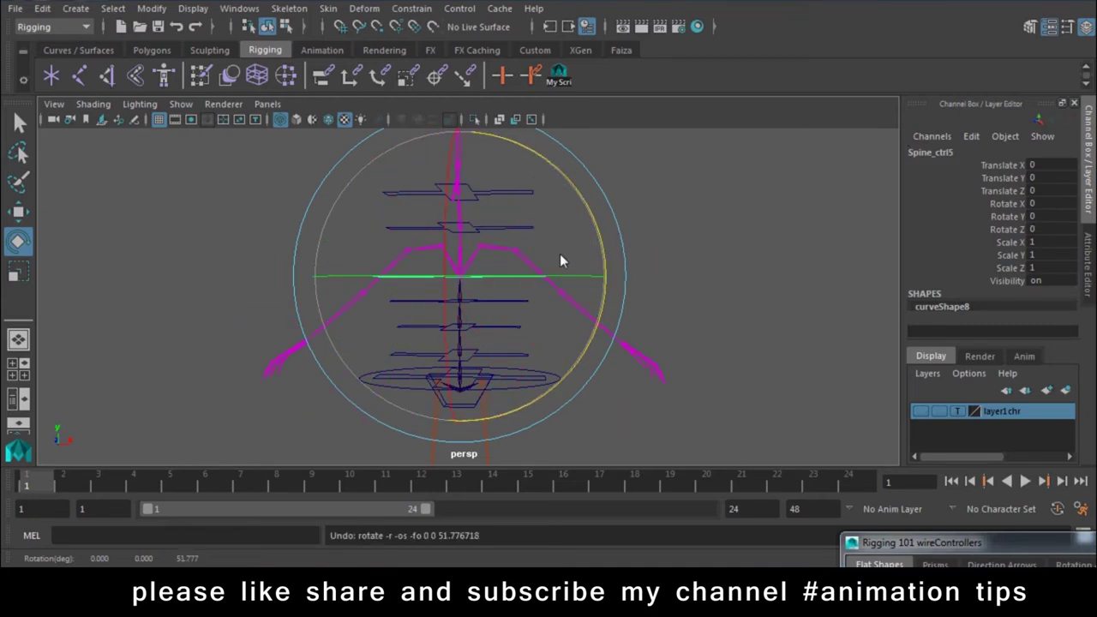
pyautogui.press('w')
pyautogui.moveTo(632, 280)
pyautogui.keyDown('alt'); pyautogui.mouseDown()
pyautogui.moveTo(520, 234)
pyautogui.moveTo(546, 233)
pyautogui.mouseUp(); pyautogui.keyUp('alt')
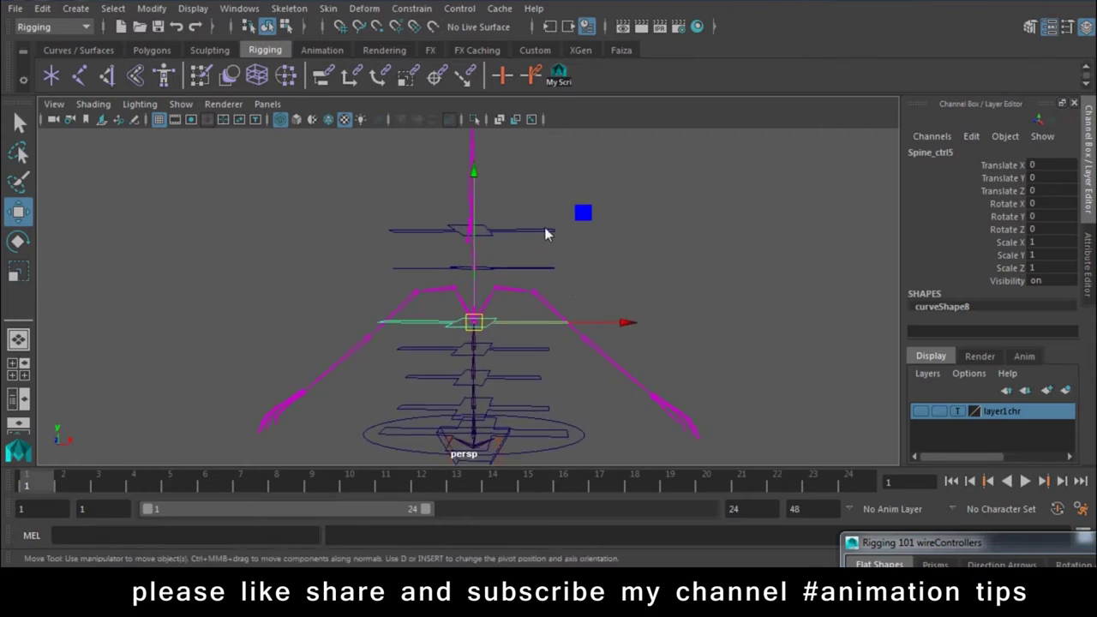
pyautogui.click(546, 233)
pyautogui.press('p')
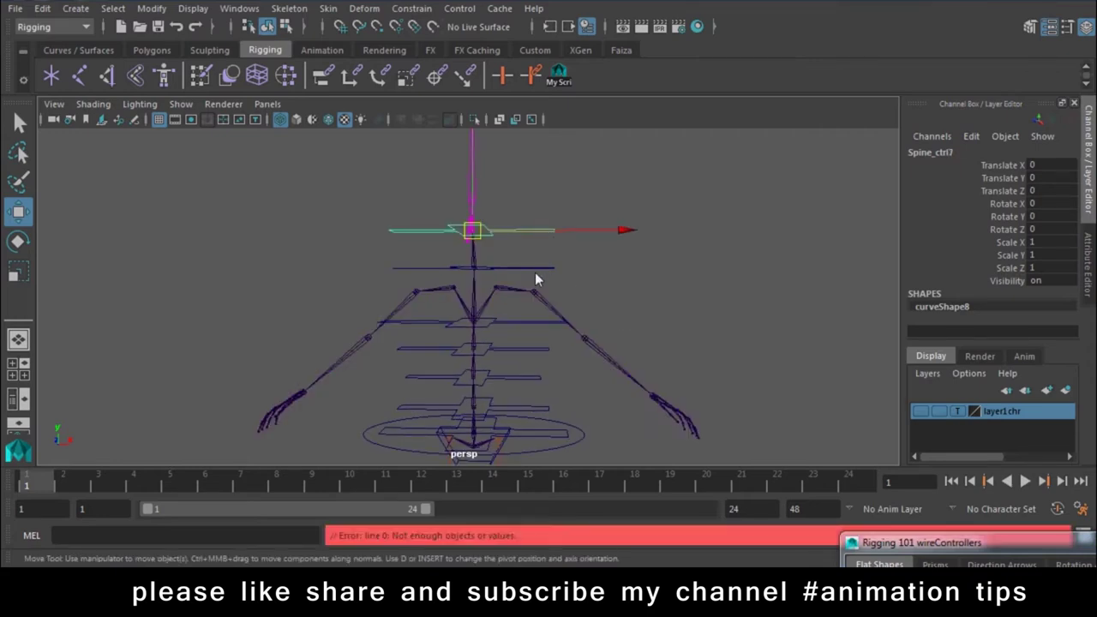
pyautogui.click(558, 258)
pyautogui.click(545, 228)
pyautogui.keyDown('shift'); pyautogui.click(544, 267); pyautogui.keyUp('shift')
pyautogui.press('p')
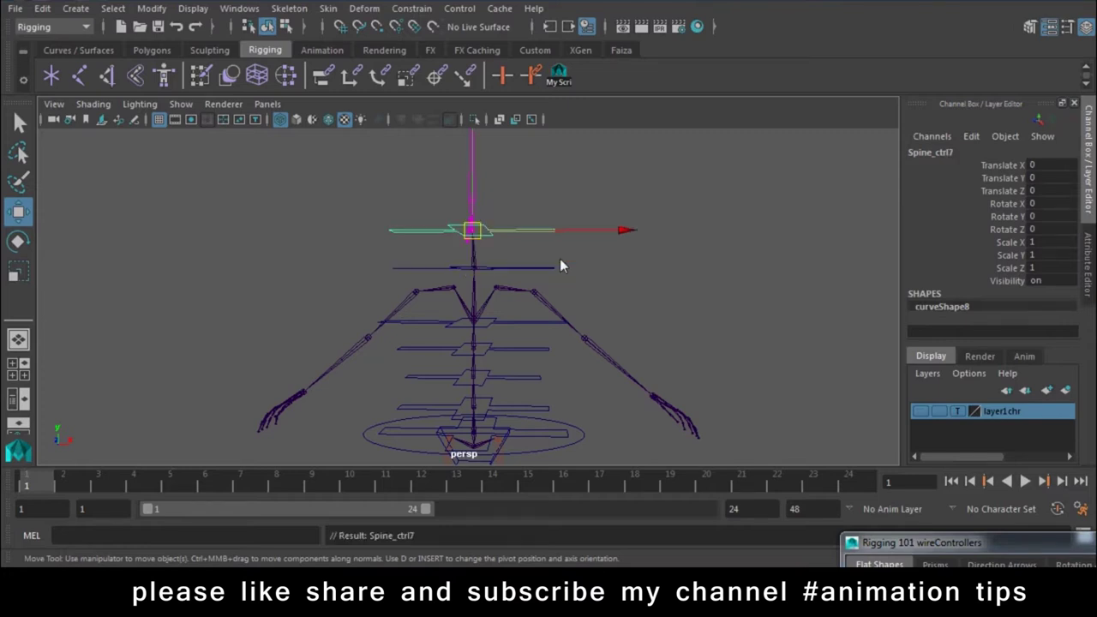
pyautogui.click(545, 268)
pyautogui.click(525, 324)
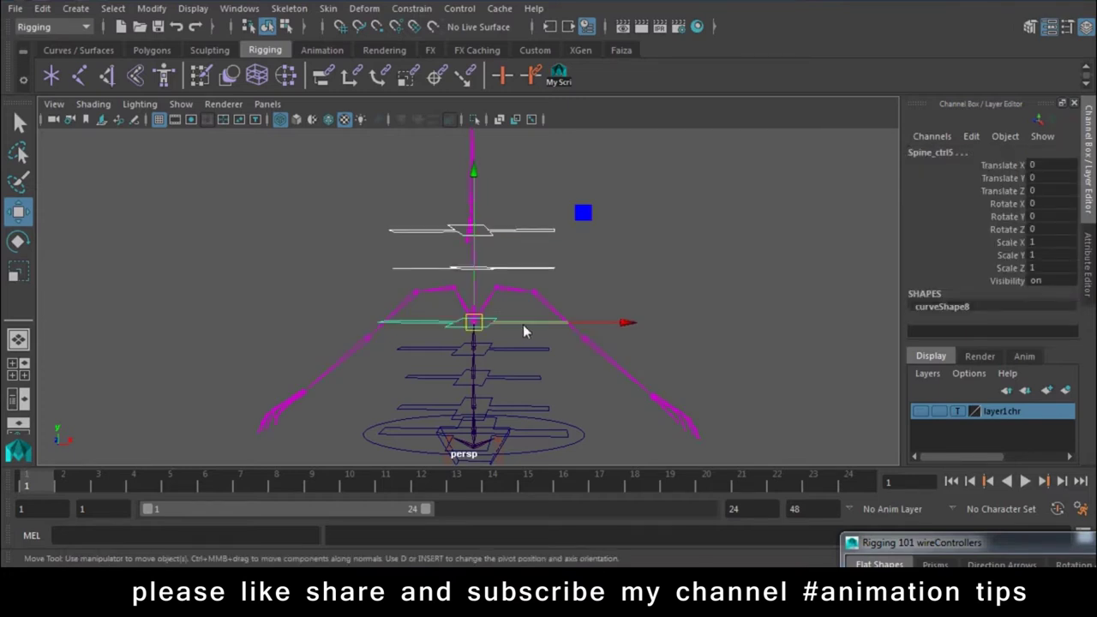
pyautogui.click(527, 349)
pyautogui.press('Up')
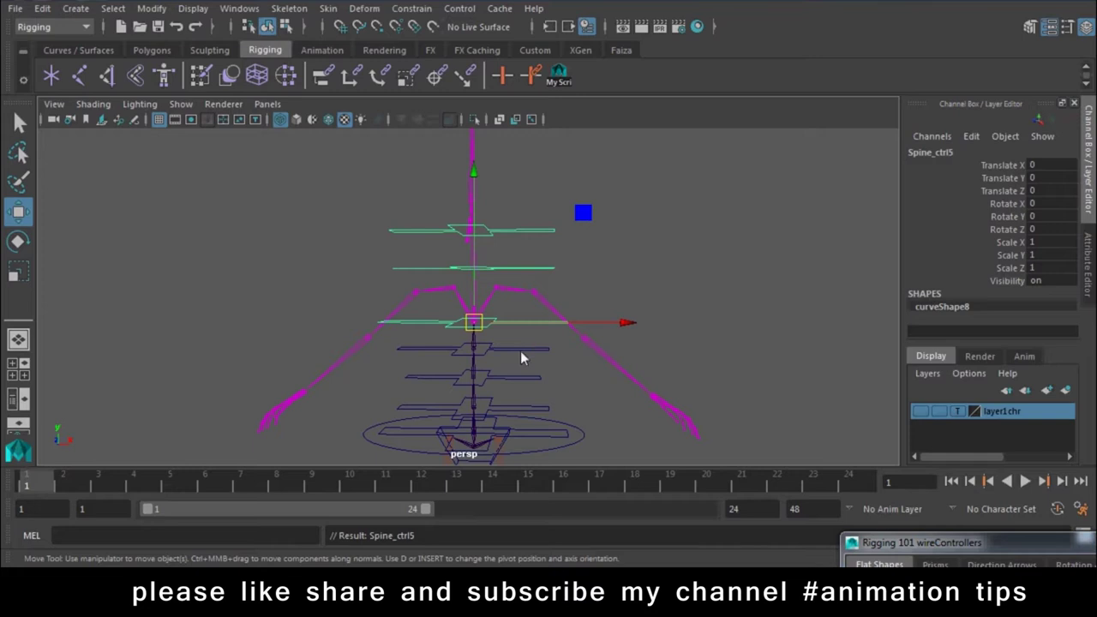
pyautogui.click(521, 268)
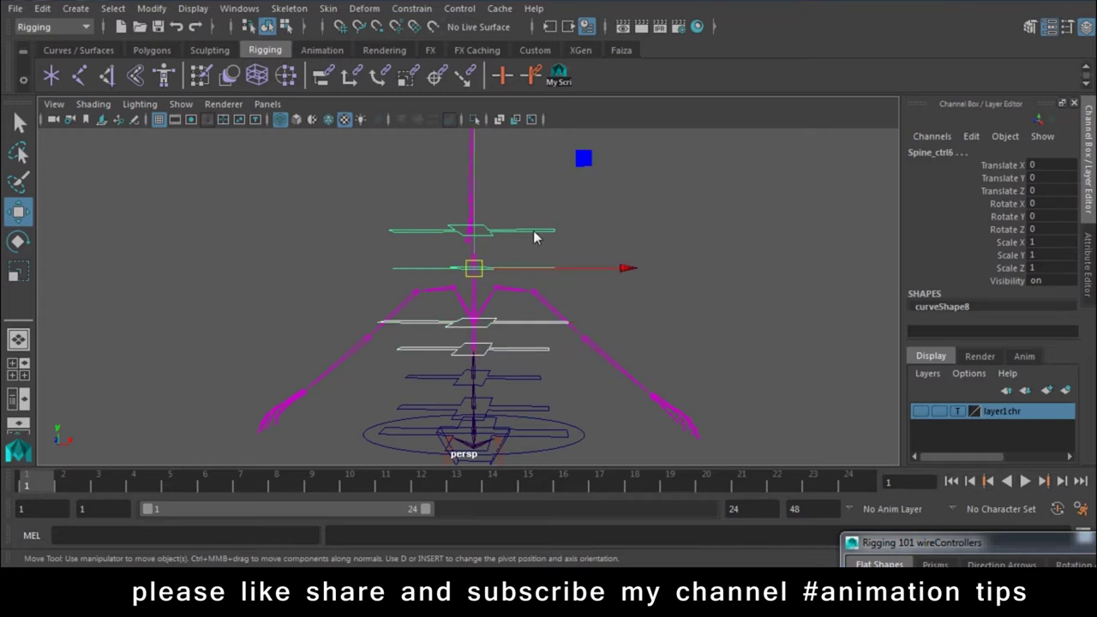
pyautogui.click(534, 237)
pyautogui.press('e')
pyautogui.moveTo(589, 295)
pyautogui.mouseDown()
pyautogui.moveTo(598, 275)
pyautogui.moveTo(577, 226)
pyautogui.mouseUp()
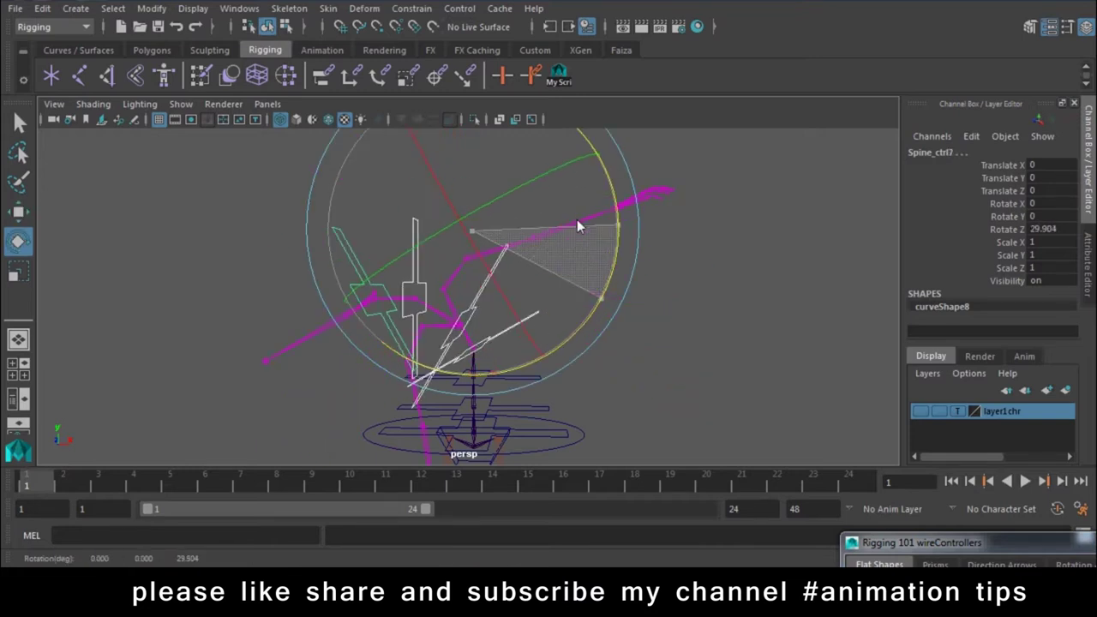
pyautogui.hotkey('ctrl', 'z')
pyautogui.hotkey('ctrl', 'z')
pyautogui.hotkey('ctrl', 'z')
pyautogui.hotkey('ctrl', 'z')
pyautogui.hotkey('ctrl', 'z')
pyautogui.hotkey('ctrl', 'z')
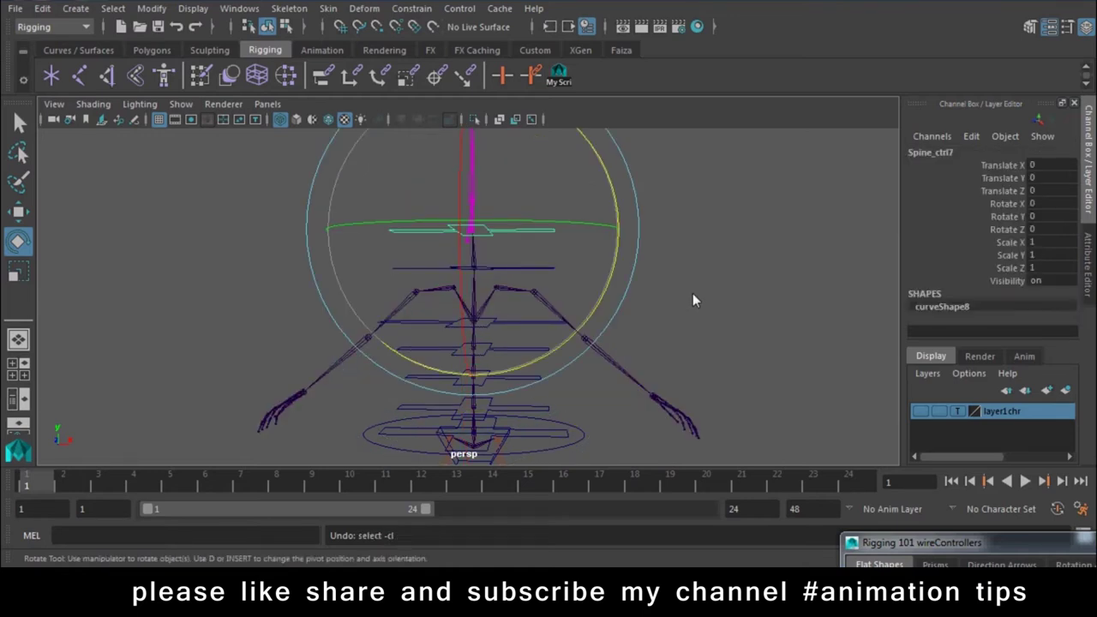
pyautogui.press('w')
pyautogui.click(502, 276)
pyautogui.click(519, 231)
pyautogui.keyDown('alt'); pyautogui.moveTo(690, 231); pyautogui.dragTo(517, 238); pyautogui.keyUp('alt')
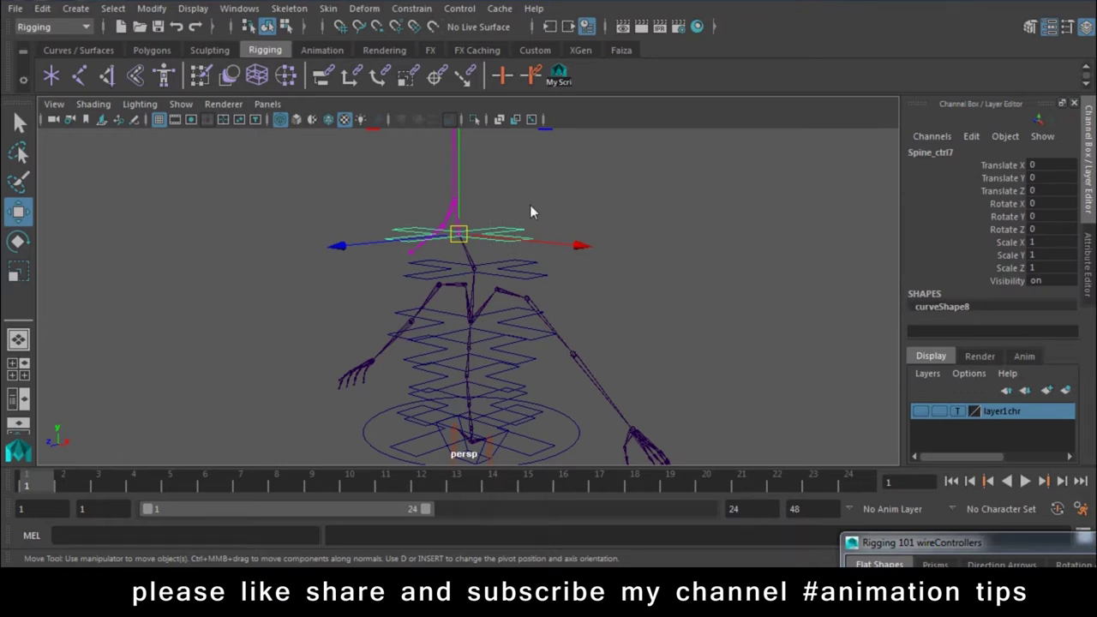
pyautogui.click(530, 204)
pyautogui.click(448, 219)
pyautogui.click(613, 184)
pyautogui.moveTo(612, 184)
pyautogui.keyDown('alt'); pyautogui.mouseDown()
pyautogui.moveTo(501, 271)
pyautogui.moveTo(531, 202)
pyautogui.mouseUp(); pyautogui.keyUp('alt')
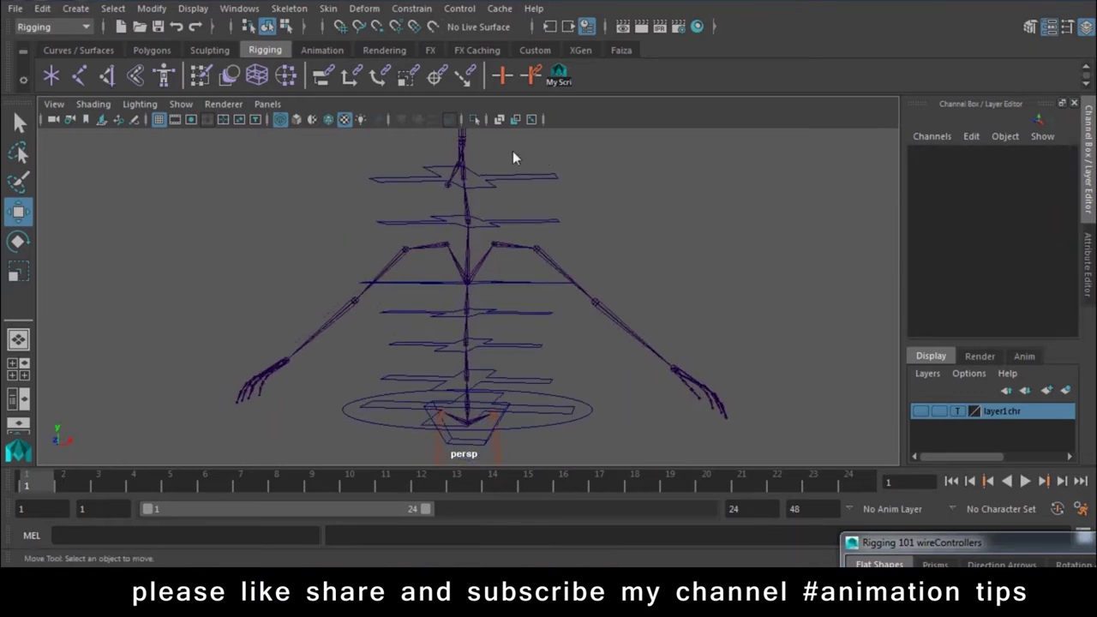
pyautogui.click(525, 178)
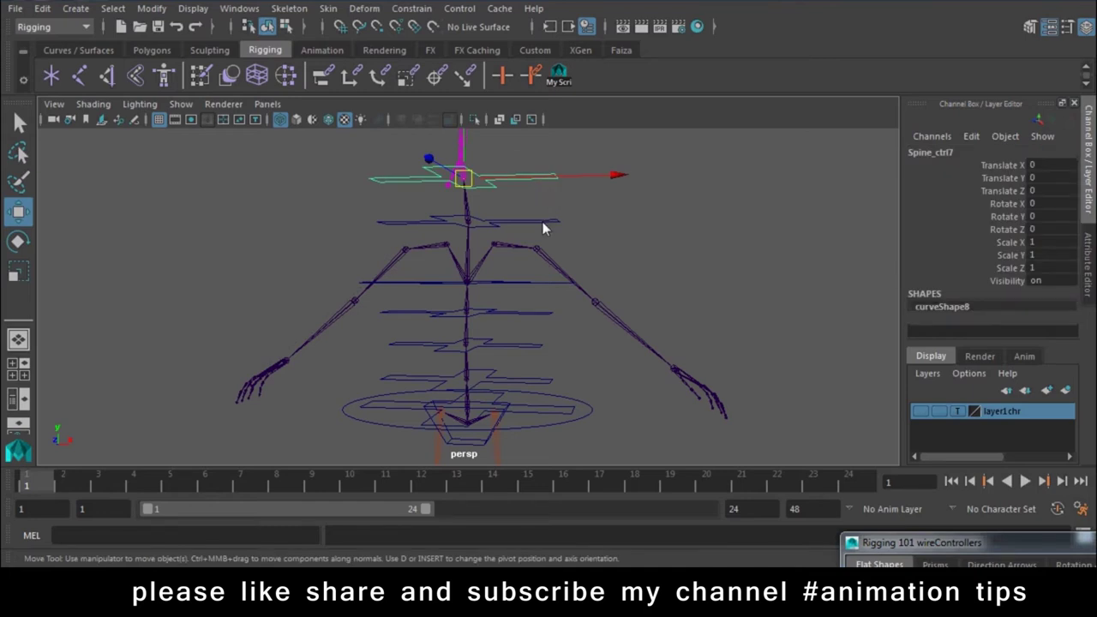
pyautogui.keyDown('shift'); pyautogui.click(543, 222); pyautogui.keyUp('shift')
pyautogui.press('p')
pyautogui.click(569, 222)
pyautogui.click(569, 222)
pyautogui.click(523, 283)
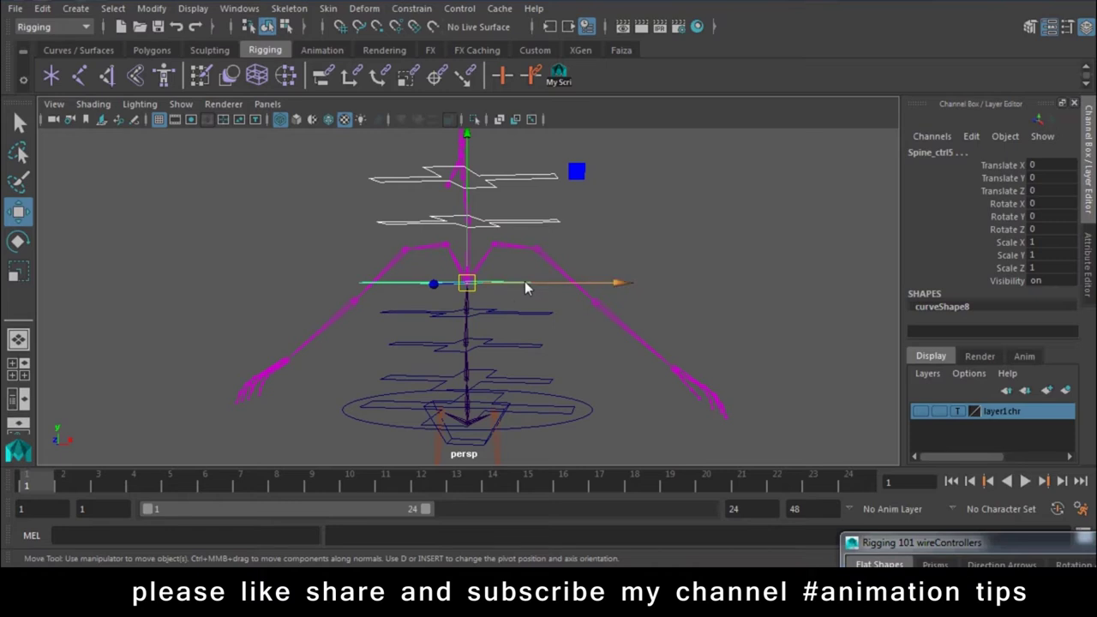
pyautogui.press('p')
pyautogui.click(535, 314)
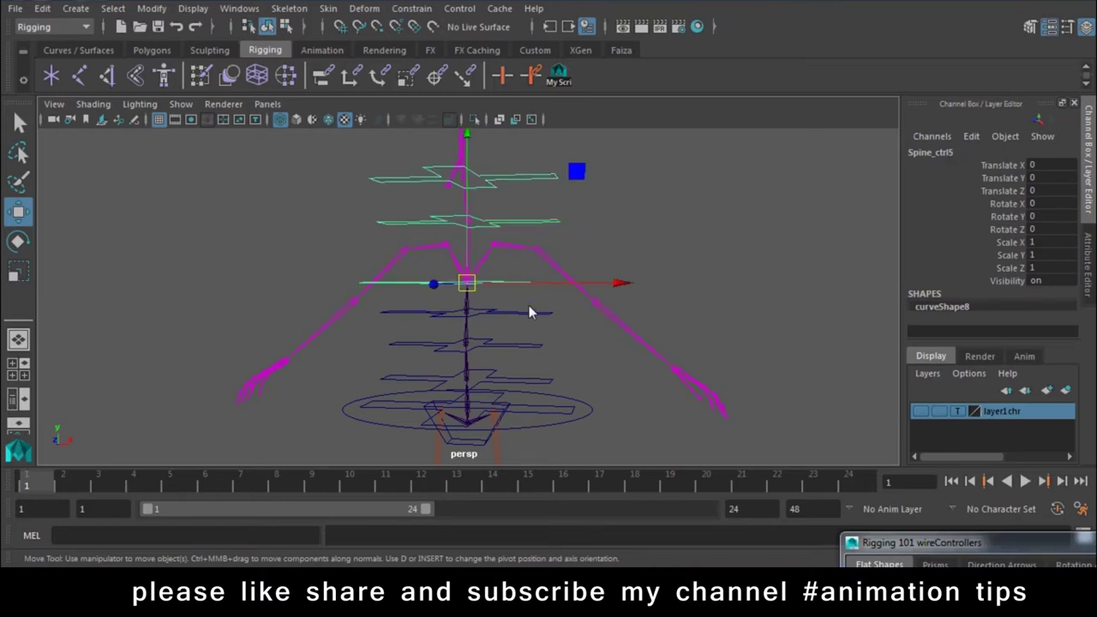
pyautogui.press('p')
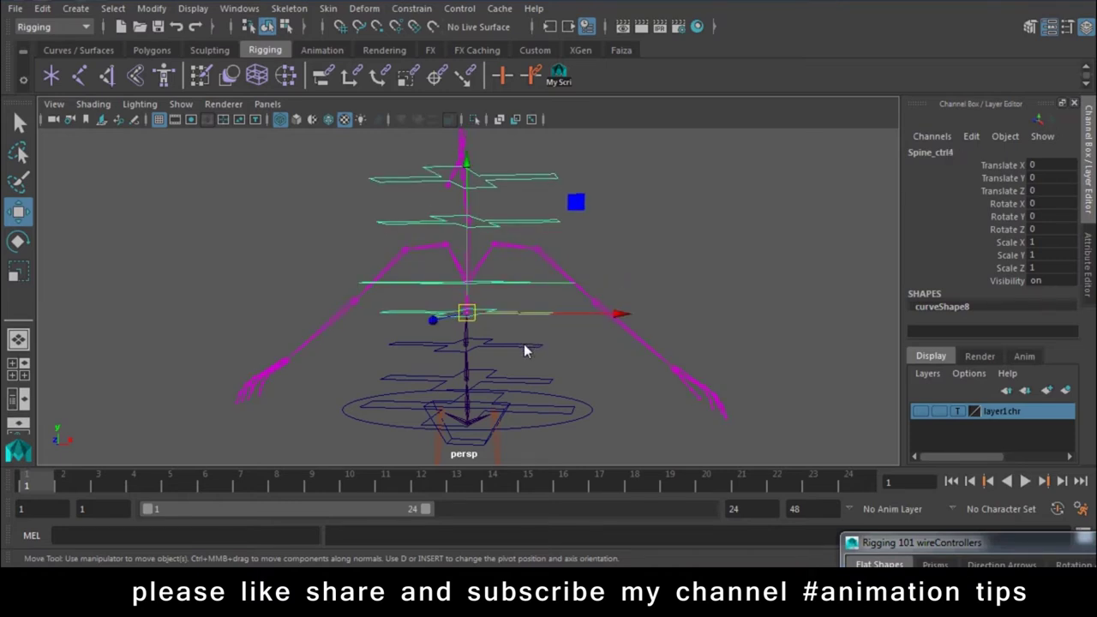
pyautogui.click(536, 382)
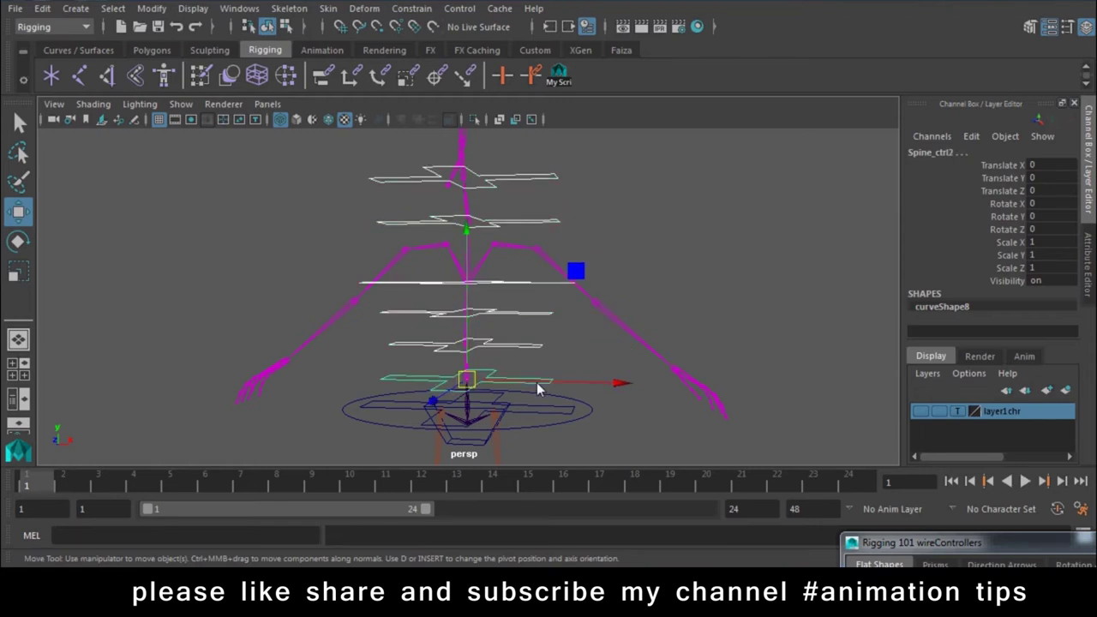
pyautogui.click(538, 411)
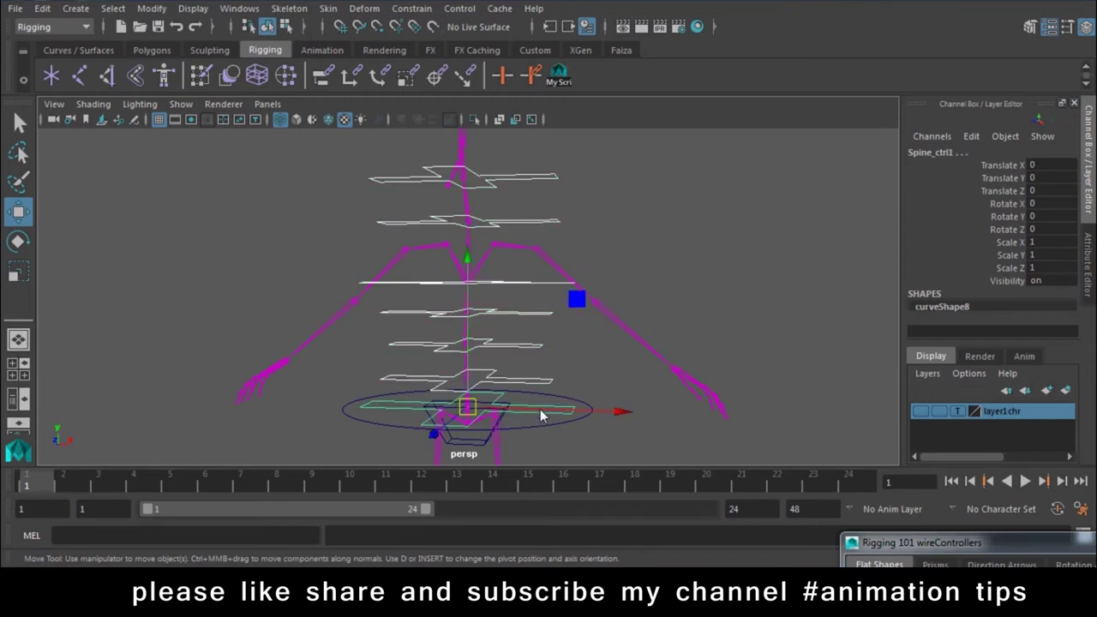
pyautogui.press('p')
pyautogui.press('Up')
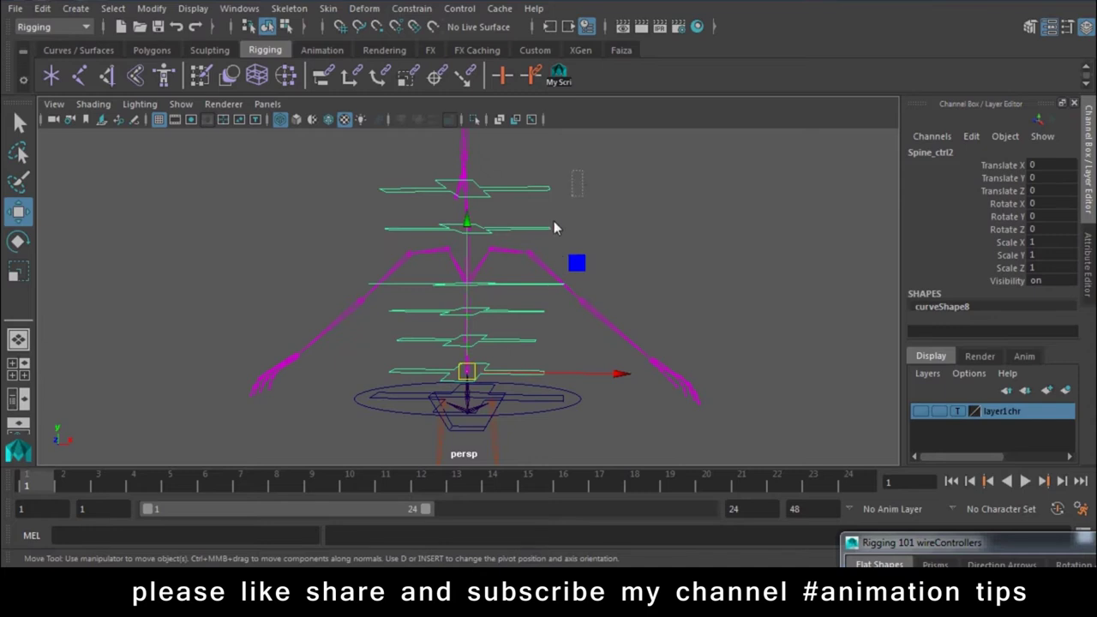
pyautogui.click(533, 284)
pyautogui.click(529, 311)
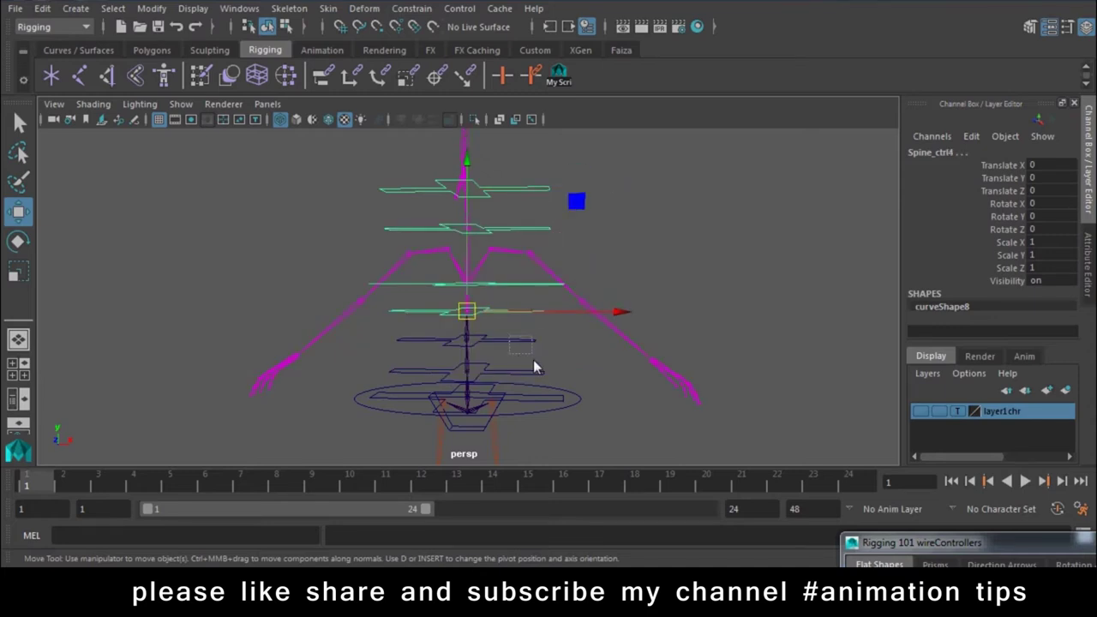
pyautogui.moveTo(509, 336); pyautogui.dragTo(533, 361)
pyautogui.click(544, 369)
pyautogui.press('e')
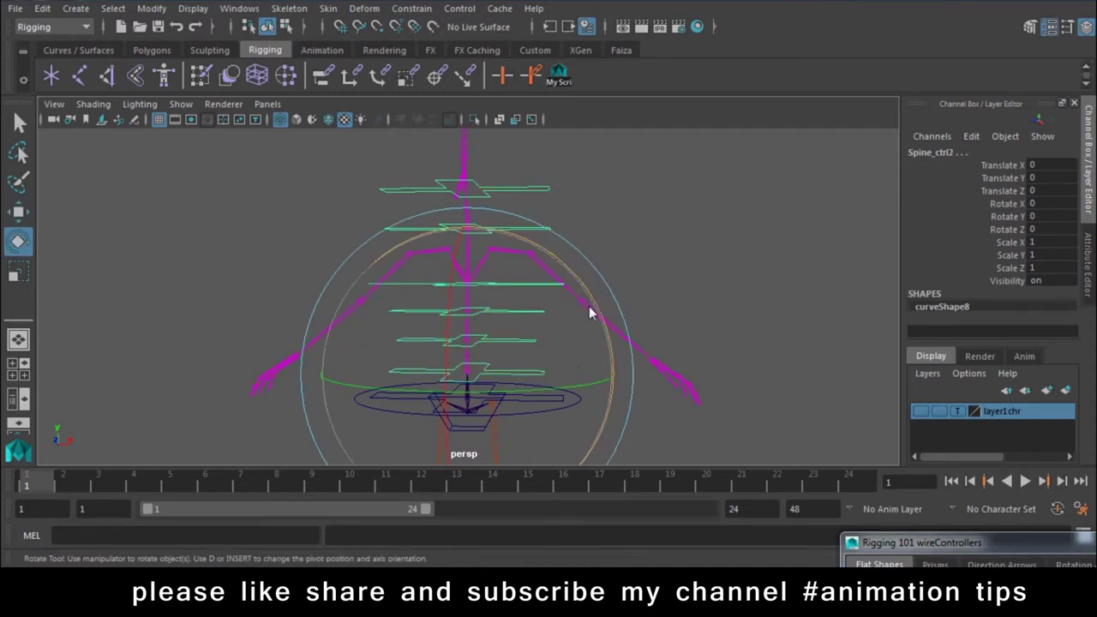
pyautogui.moveTo(605, 336)
pyautogui.mouseDown()
pyautogui.moveTo(580, 311)
pyautogui.moveTo(634, 380)
pyautogui.moveTo(590, 321)
pyautogui.moveTo(561, 303)
pyautogui.moveTo(636, 403)
pyautogui.moveTo(583, 328)
pyautogui.moveTo(628, 383)
pyautogui.mouseUp()
pyautogui.hotkey('ctrl', 'z')
pyautogui.hotkey('ctrl', 'z')
pyautogui.hotkey('ctrl', 'z')
pyautogui.keyDown('alt'); pyautogui.moveTo(614, 369); pyautogui.dragTo(761, 466, button='right'); pyautogui.keyUp('alt')
pyautogui.click(716, 407)
pyautogui.moveTo(699, 391)
pyautogui.mouseDown()
pyautogui.moveTo(621, 301)
pyautogui.moveTo(591, 278)
pyautogui.moveTo(656, 358)
pyautogui.moveTo(567, 275)
pyautogui.moveTo(628, 345)
pyautogui.moveTo(567, 277)
pyautogui.moveTo(651, 341)
pyautogui.moveTo(609, 335)
pyautogui.mouseUp()
# Test-slide the Root circle controller, undo, and frame it.
pyautogui.click(705, 341)
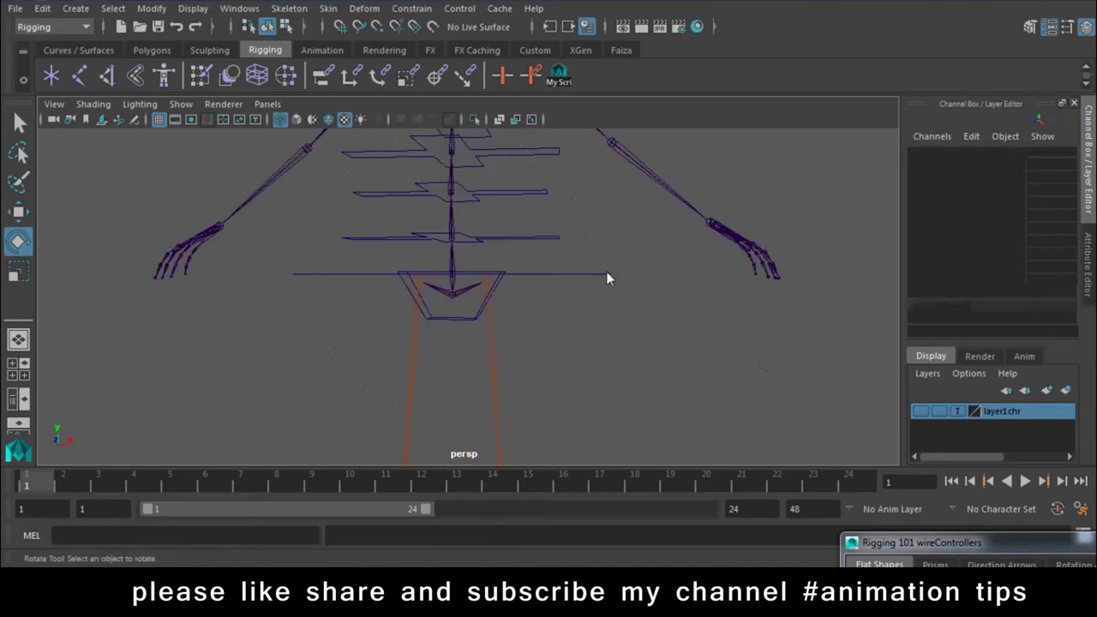
pyautogui.click(604, 274)
pyautogui.keyDown('alt'); pyautogui.moveTo(514, 299); pyautogui.dragTo(624, 292); pyautogui.keyUp('alt')
pyautogui.press('w')
pyautogui.moveTo(498, 309)
pyautogui.mouseDown()
pyautogui.moveTo(424, 259)
pyautogui.moveTo(395, 273)
pyautogui.mouseUp()
pyautogui.hotkey('ctrl', 'z')
pyautogui.press('f')
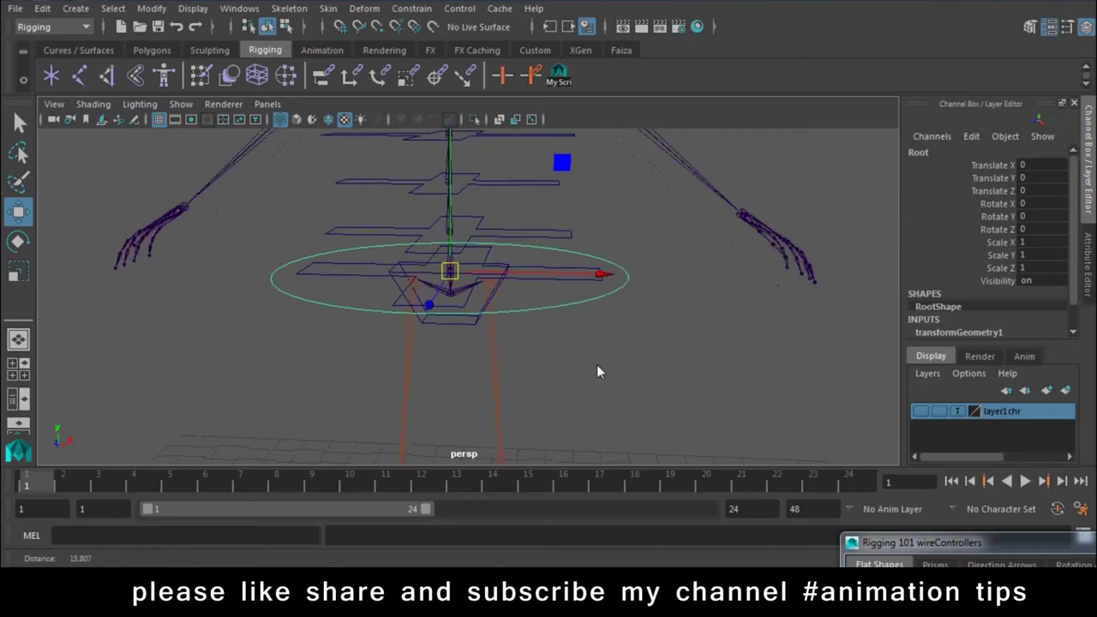
# Parent Spine_ctrl1 and the Pelvis controller under the Root circle.
pyautogui.click(644, 271)
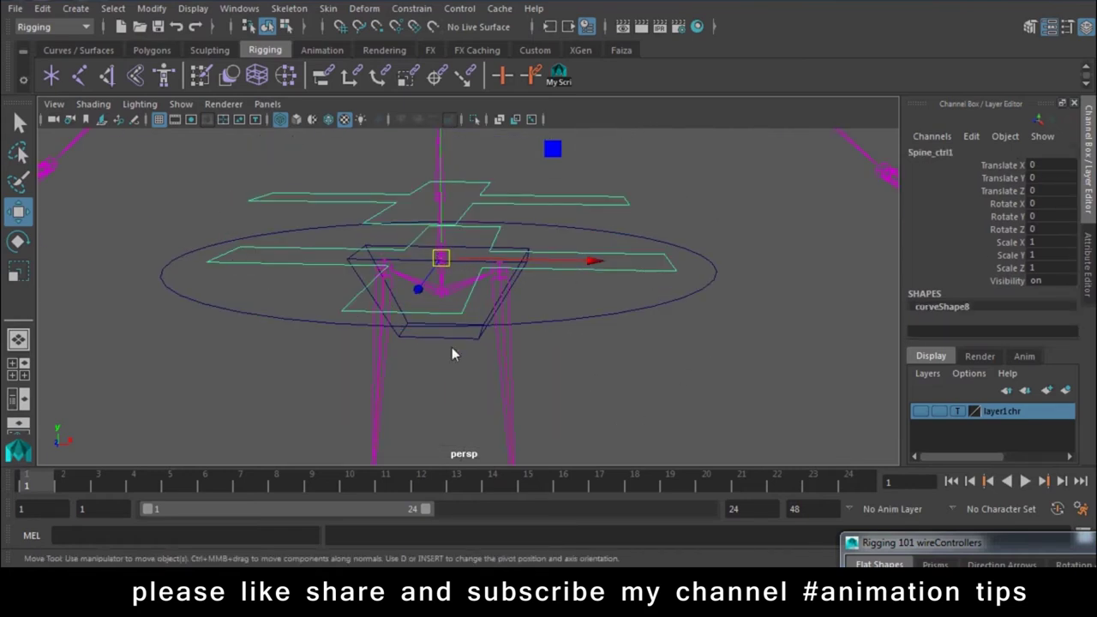
pyautogui.click(419, 336)
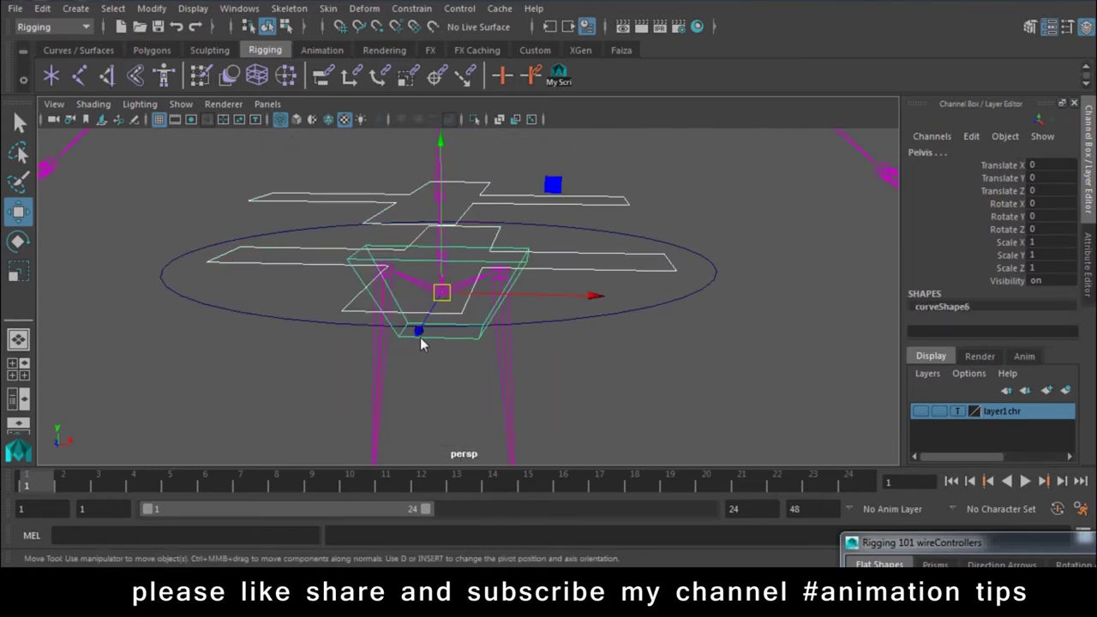
pyautogui.click(709, 269)
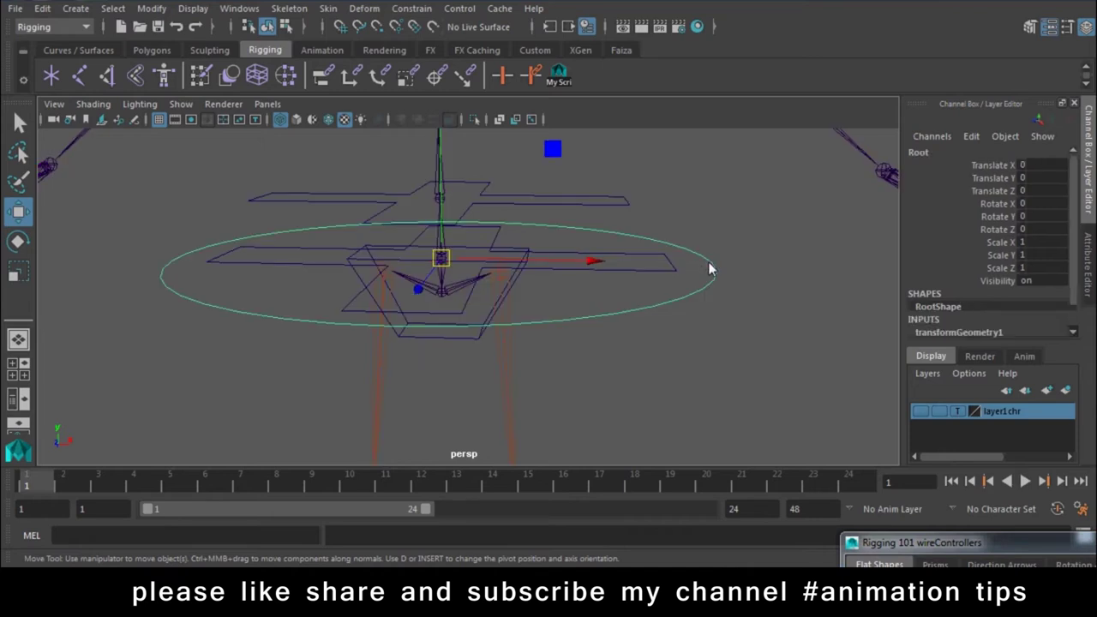
pyautogui.press('p')
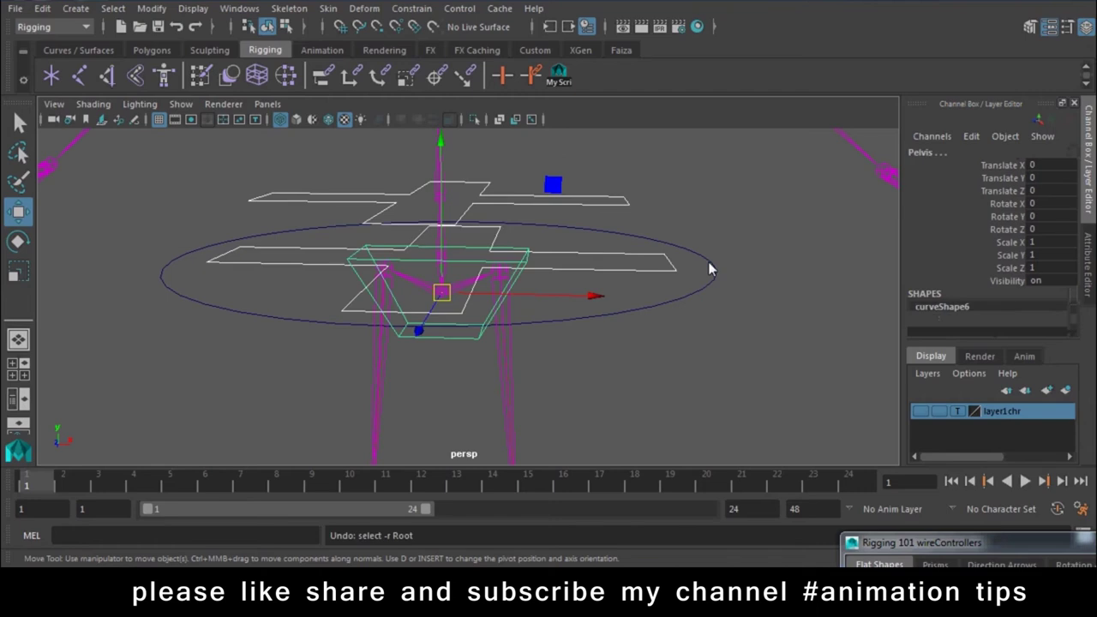
pyautogui.click(708, 261)
pyautogui.click(708, 262)
# Test-move Root along X, undo, then inspect Spine_ctrl1 around the rig.
pyautogui.scroll(-2, 774, 319)
pyautogui.moveTo(610, 291); pyautogui.dragTo(631, 300)
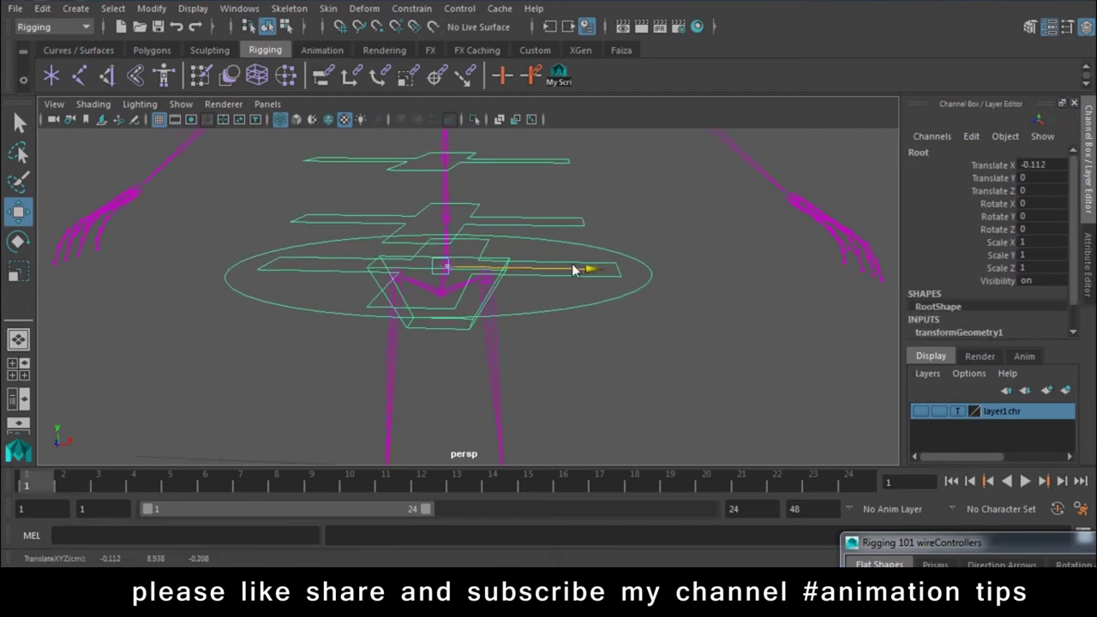
pyautogui.hotkey('ctrl', 'z')
pyautogui.moveTo(451, 291)
pyautogui.keyDown('alt'); pyautogui.mouseDown(button='right')
pyautogui.moveTo(502, 331)
pyautogui.moveTo(601, 287)
pyautogui.mouseUp(button='right'); pyautogui.keyUp('alt')
pyautogui.click(631, 262)
pyautogui.moveTo(692, 321); pyautogui.dragTo(745, 311)
pyautogui.click(685, 330)
pyautogui.moveTo(573, 254)
pyautogui.keyDown('alt'); pyautogui.mouseDown()
pyautogui.moveTo(492, 257)
pyautogui.moveTo(657, 280)
pyautogui.moveTo(720, 360)
pyautogui.moveTo(606, 293)
pyautogui.moveTo(618, 311)
pyautogui.moveTo(650, 313)
pyautogui.moveTo(639, 337)
pyautogui.moveTo(513, 286)
pyautogui.mouseUp(); pyautogui.keyUp('alt')
pyautogui.click(650, 313)
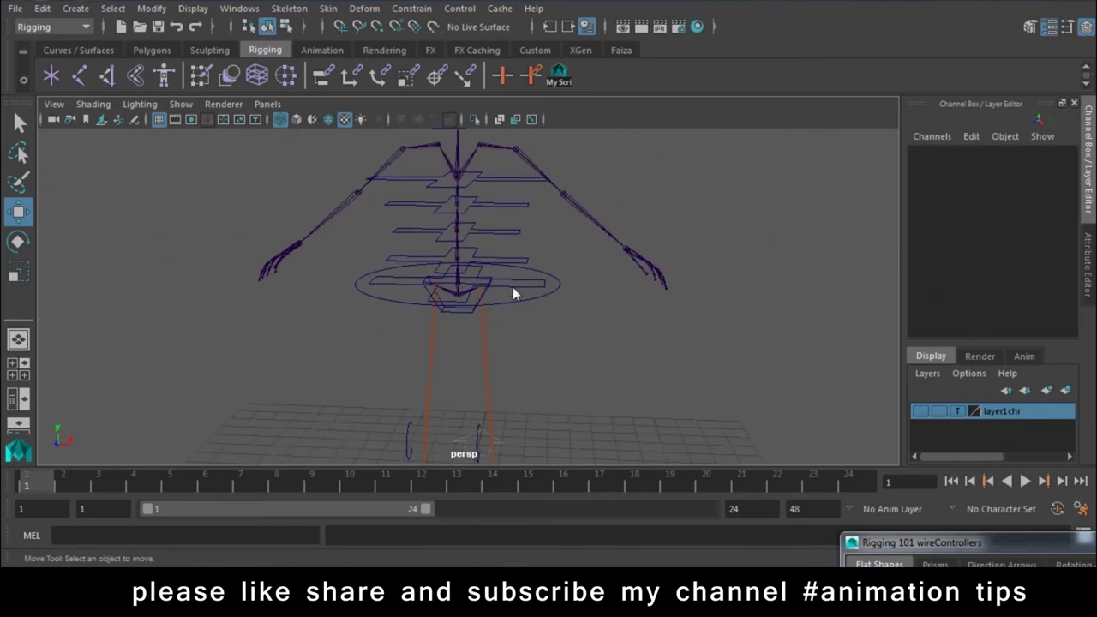
# Check each spine controller, then bend the spine from Spine_ctrl1 and undo.
pyautogui.click(525, 257)
pyautogui.click(514, 233)
pyautogui.click(517, 180)
pyautogui.click(510, 207)
pyautogui.click(508, 230)
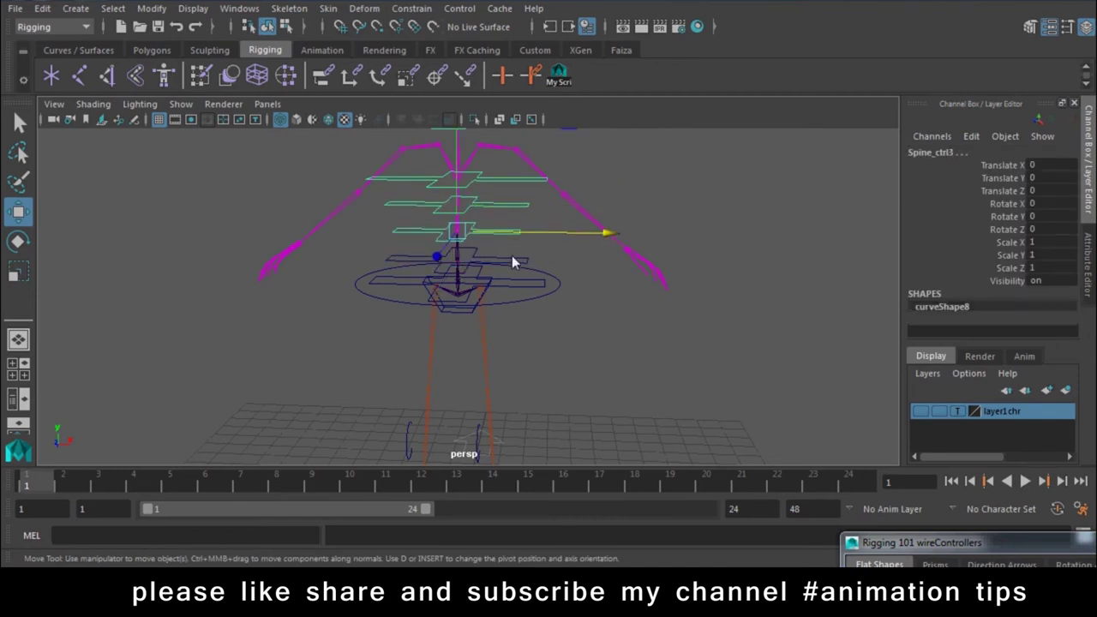
pyautogui.click(511, 256)
pyautogui.click(526, 287)
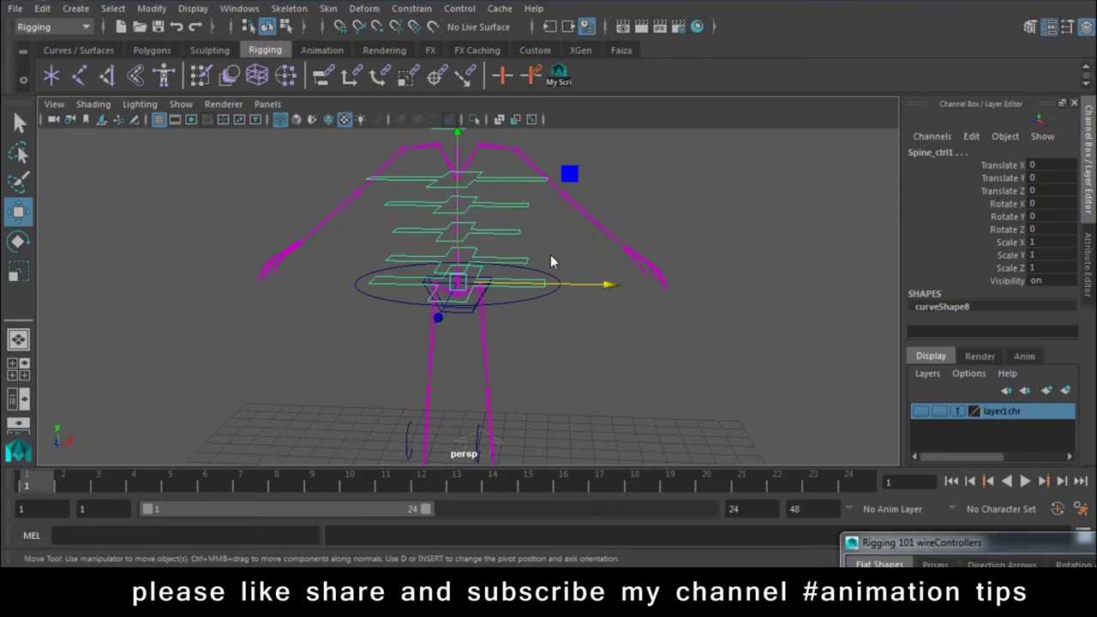
pyautogui.press('e')
pyautogui.moveTo(588, 224)
pyautogui.mouseDown()
pyautogui.moveTo(557, 214)
pyautogui.moveTo(564, 204)
pyautogui.mouseUp()
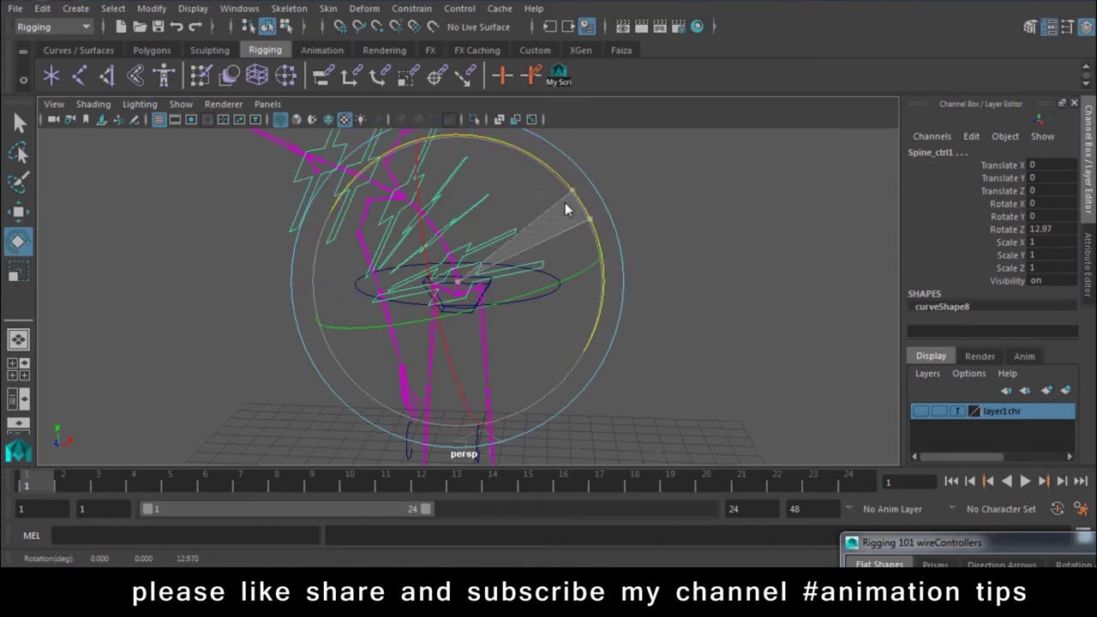
pyautogui.hotkey('ctrl', 'z')
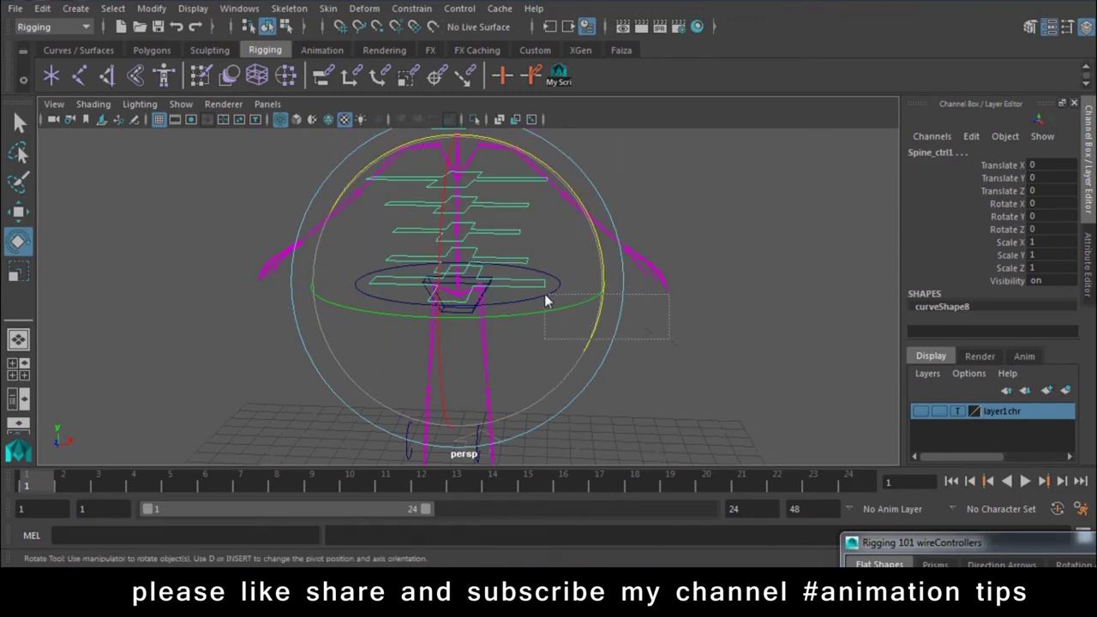
# Tilt the rig from Root and slide Spine_ctrl3 along X, undoing both tests.
pyautogui.click(558, 285)
pyautogui.moveTo(600, 262)
pyautogui.mouseDown()
pyautogui.moveTo(571, 223)
pyautogui.moveTo(617, 277)
pyautogui.moveTo(567, 225)
pyautogui.moveTo(609, 274)
pyautogui.moveTo(579, 229)
pyautogui.moveTo(602, 262)
pyautogui.moveTo(580, 234)
pyautogui.moveTo(606, 250)
pyautogui.moveTo(632, 291)
pyautogui.moveTo(585, 213)
pyautogui.moveTo(643, 273)
pyautogui.moveTo(566, 207)
pyautogui.mouseUp()
pyautogui.hotkey('ctrl', 'z')
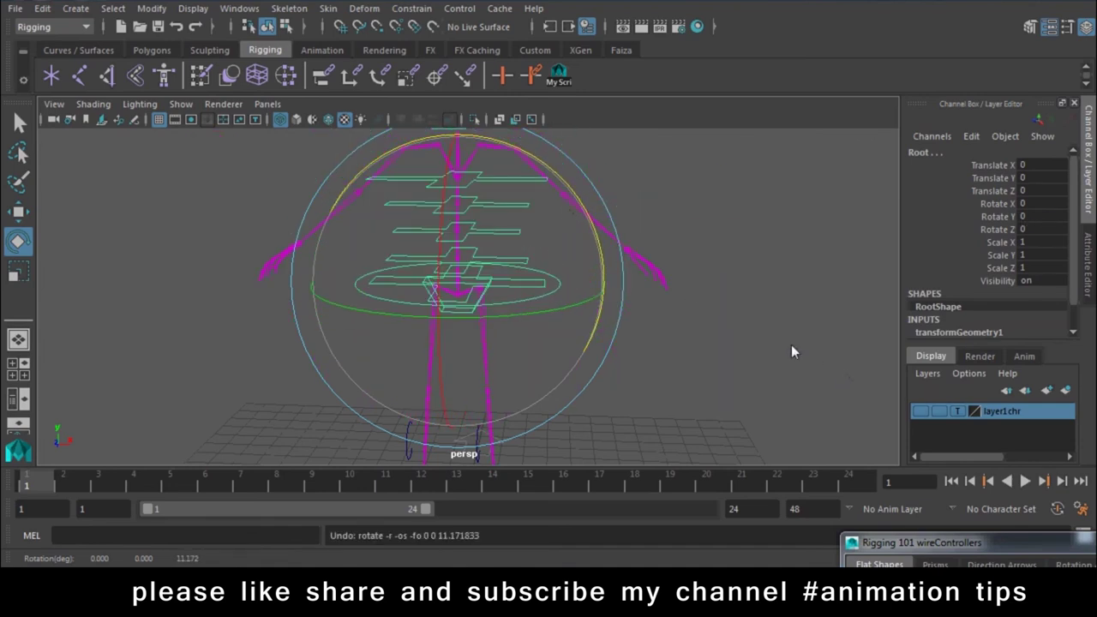
pyautogui.click(798, 362)
pyautogui.click(539, 272)
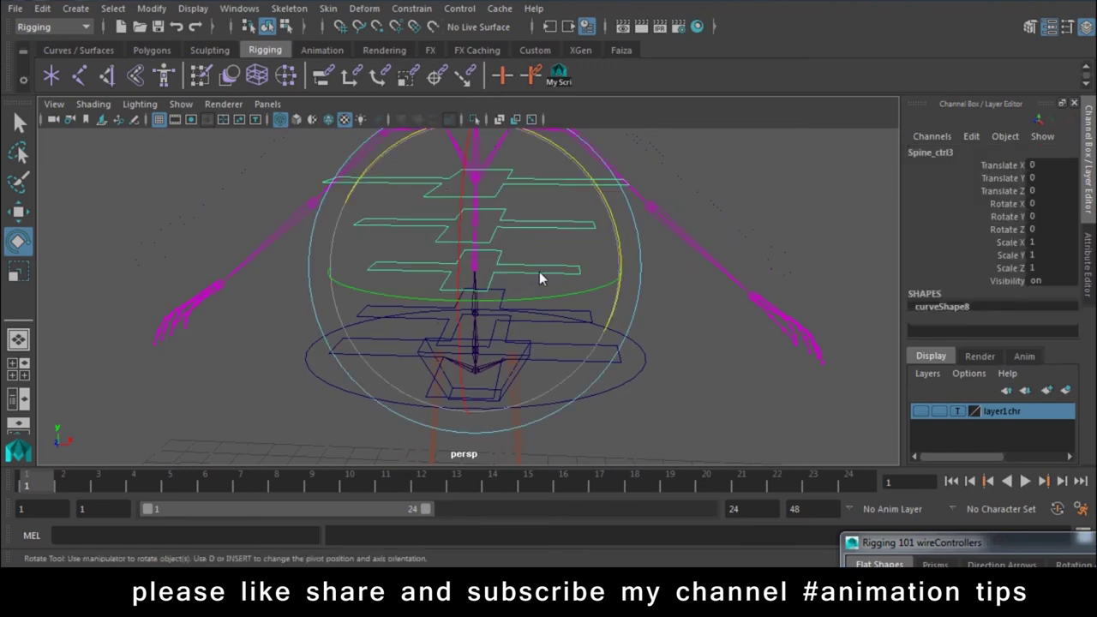
pyautogui.press('w')
pyautogui.moveTo(619, 272); pyautogui.dragTo(502, 274)
pyautogui.hotkey('ctrl', 'z')
# Select the Root circle, leaving it at Translate X -4.756.
pyautogui.click(643, 358)
pyautogui.moveTo(624, 355)
pyautogui.mouseDown()
pyautogui.moveTo(570, 353)
pyautogui.moveTo(517, 311)
pyautogui.mouseUp()
pyautogui.hotkey('ctrl', 'z')
pyautogui.click(635, 373)
pyautogui.click(637, 374)
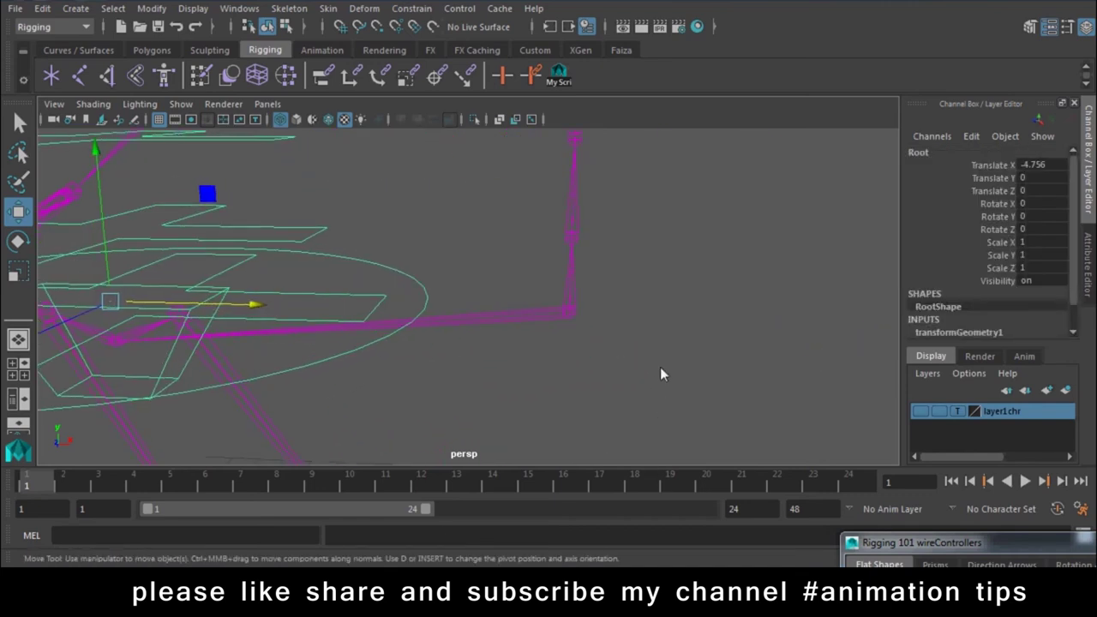
# Undo the Root move and parent-constrain Spine1 to Spine_ctrl1.
pyautogui.hotkey('ctrl', 'z')
pyautogui.press('q')
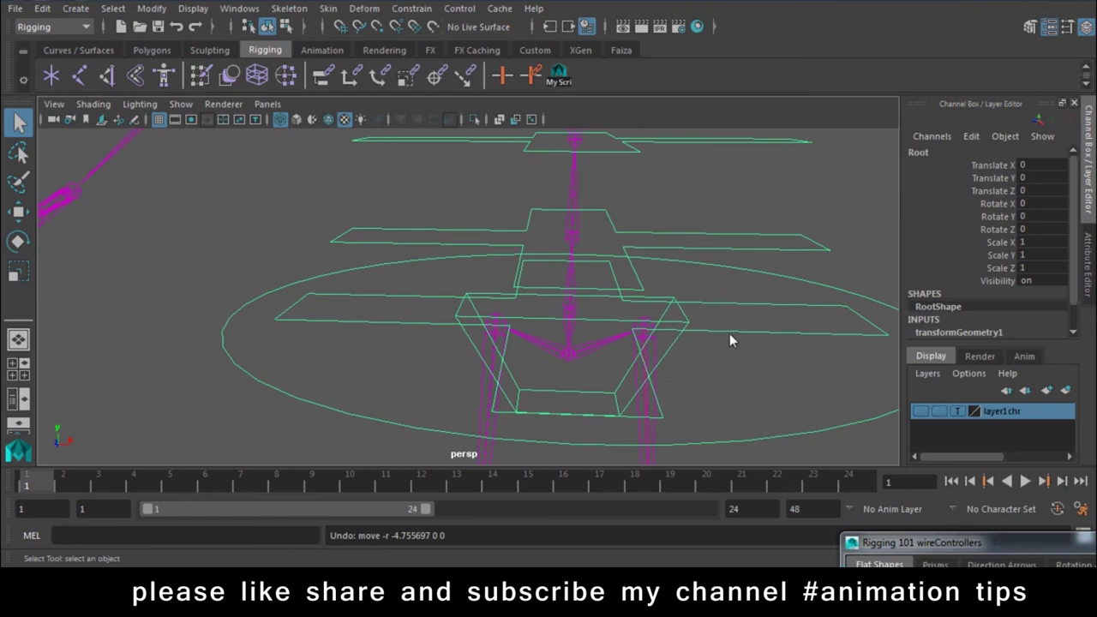
pyautogui.click(729, 335)
pyautogui.moveTo(714, 350)
pyautogui.keyDown('alt'); pyautogui.mouseDown()
pyautogui.moveTo(666, 350)
pyautogui.moveTo(760, 369)
pyautogui.mouseUp(); pyautogui.keyUp('alt')
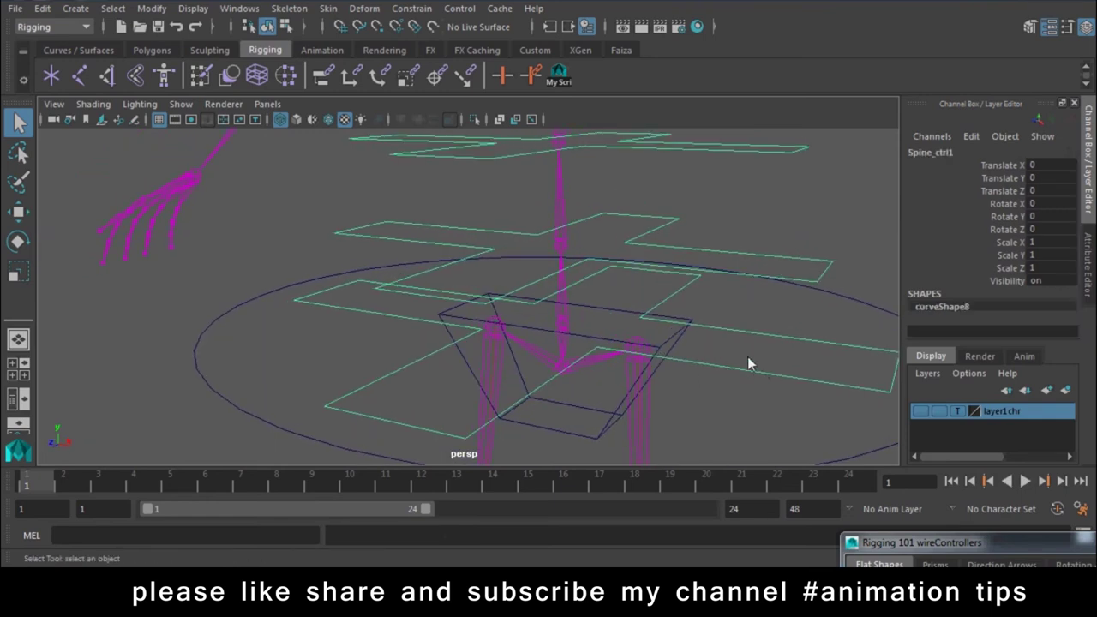
pyautogui.click(561, 325)
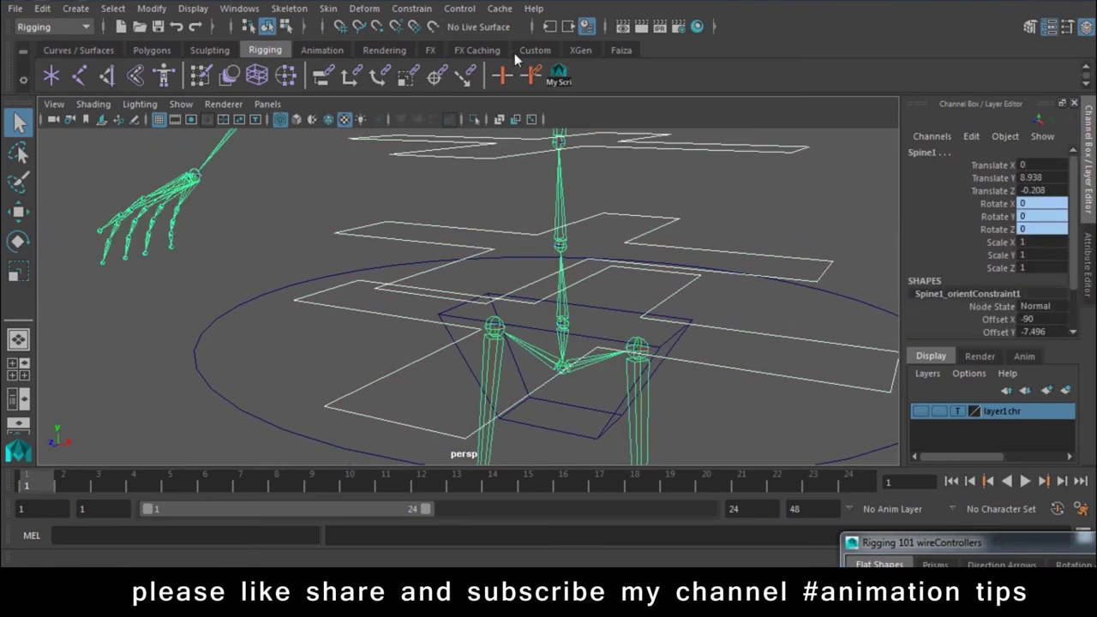
pyautogui.click(410, 10)
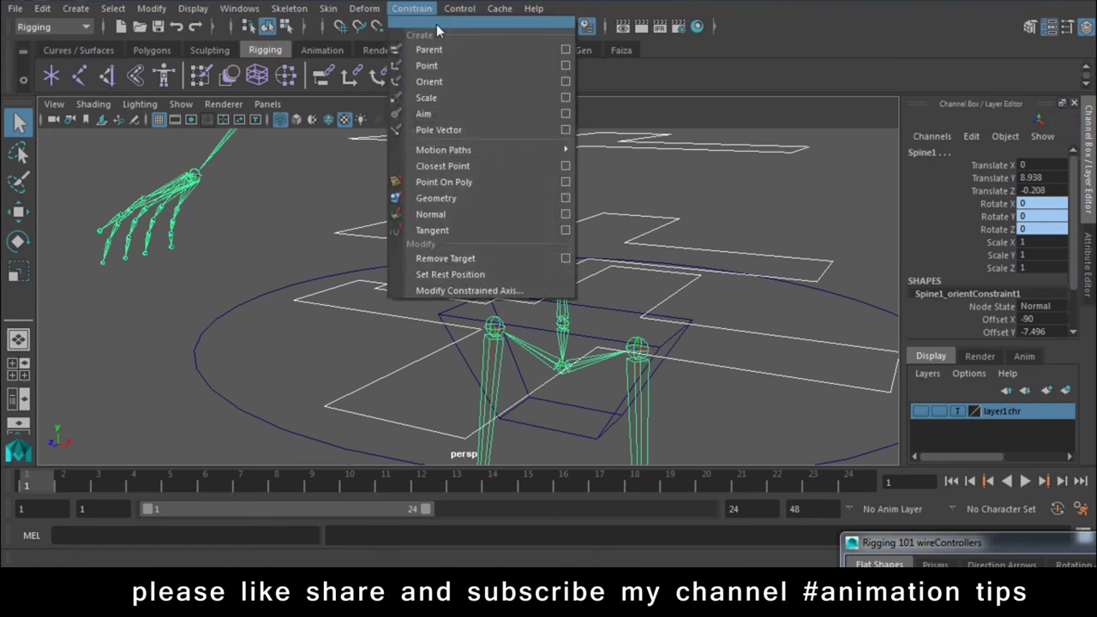
pyautogui.click(441, 50)
# Slide Root along X to test, then undo back to Translate X 0.
pyautogui.keyDown('alt'); pyautogui.moveTo(785, 367); pyautogui.dragTo(638, 276, button='right'); pyautogui.keyUp('alt')
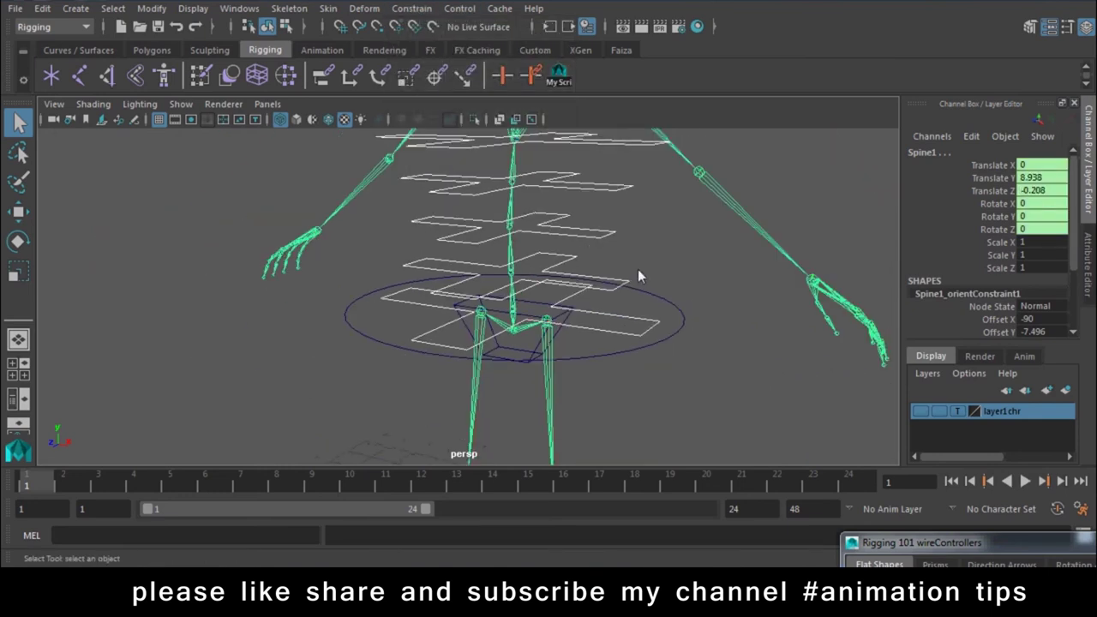
pyautogui.click(655, 297)
pyautogui.press('w')
pyautogui.moveTo(649, 334)
pyautogui.mouseDown()
pyautogui.moveTo(453, 350)
pyautogui.moveTo(838, 436)
pyautogui.moveTo(394, 356)
pyautogui.mouseUp()
pyautogui.hotkey('ctrl', 'z')
pyautogui.moveTo(459, 303)
pyautogui.keyDown('alt'); pyautogui.mouseDown(button='right')
pyautogui.moveTo(703, 430)
pyautogui.moveTo(538, 415)
pyautogui.mouseUp(button='right'); pyautogui.keyUp('alt')
pyautogui.click(703, 430)
pyautogui.keyDown('alt'); pyautogui.moveTo(538, 414); pyautogui.dragTo(525, 397); pyautogui.keyUp('alt')
pyautogui.click(638, 347)
pyautogui.hotkey('ctrl', 'z')
pyautogui.moveTo(643, 345)
pyautogui.keyDown('alt'); pyautogui.mouseDown()
pyautogui.moveTo(640, 354)
pyautogui.moveTo(482, 325)
pyautogui.mouseUp(); pyautogui.keyUp('alt')
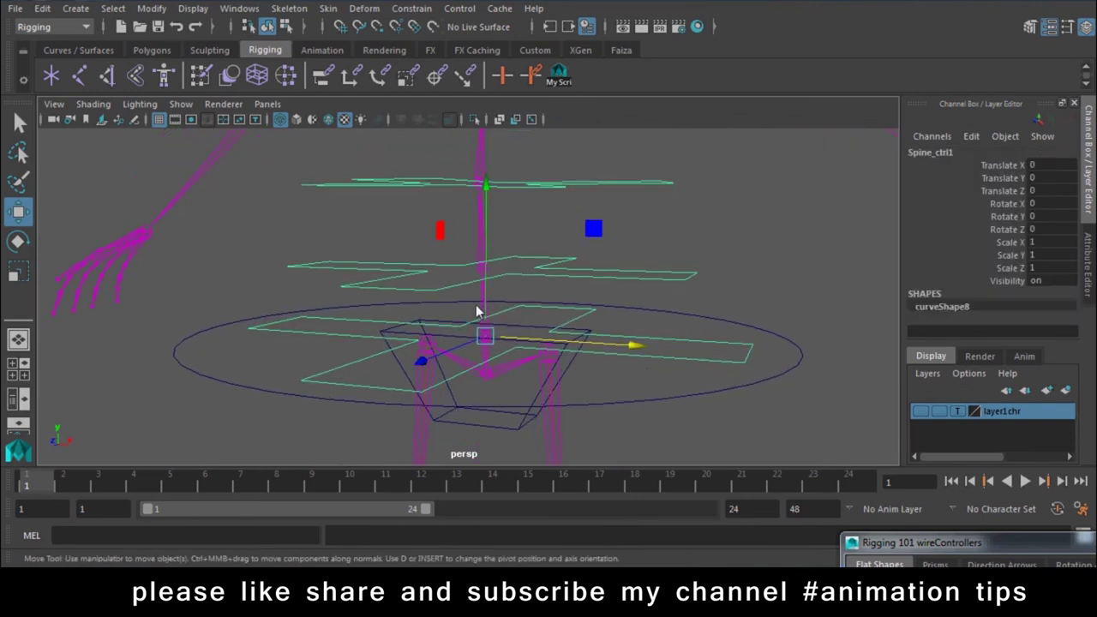
# Parent-constrain the Spine1 joint to Spine_ctrl1, then clear the selection.
pyautogui.click(477, 311)
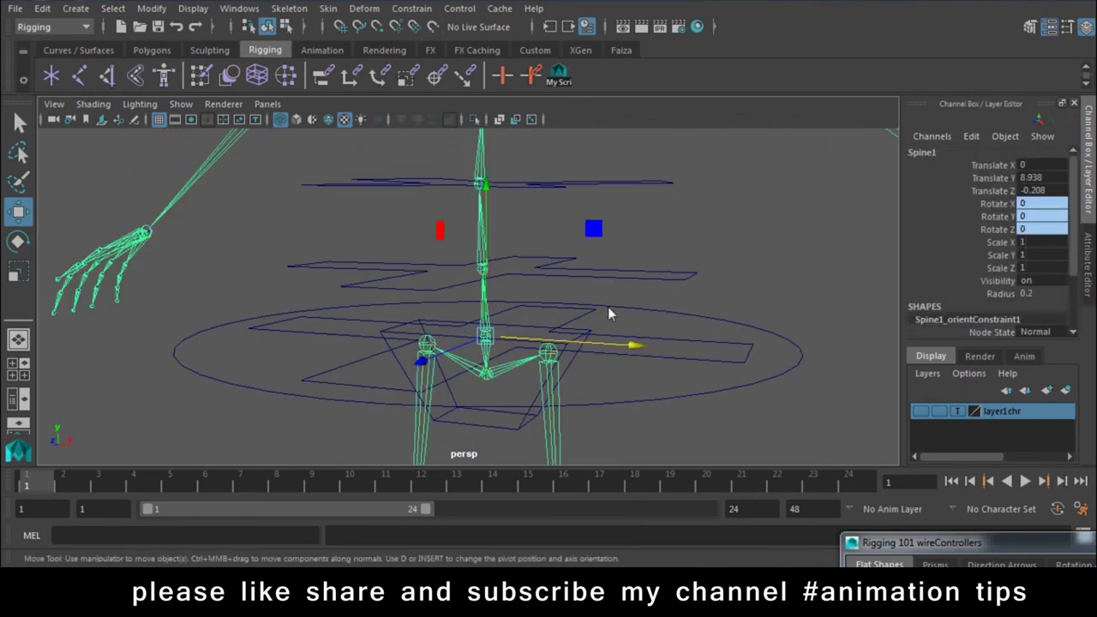
pyautogui.click(674, 365)
pyautogui.click(539, 384)
pyautogui.moveTo(539, 385)
pyautogui.keyDown('alt'); pyautogui.mouseDown()
pyautogui.moveTo(649, 466)
pyautogui.moveTo(673, 374)
pyautogui.mouseUp(); pyautogui.keyUp('alt')
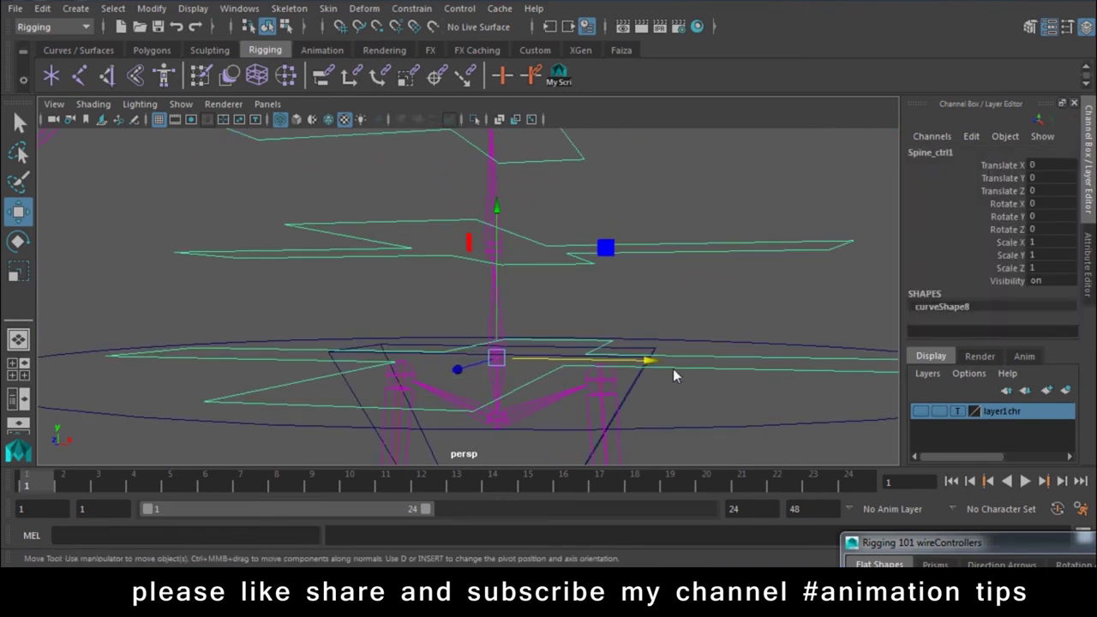
pyautogui.keyDown('shift'); pyautogui.click(487, 316); pyautogui.keyUp('shift')
pyautogui.click(413, 8)
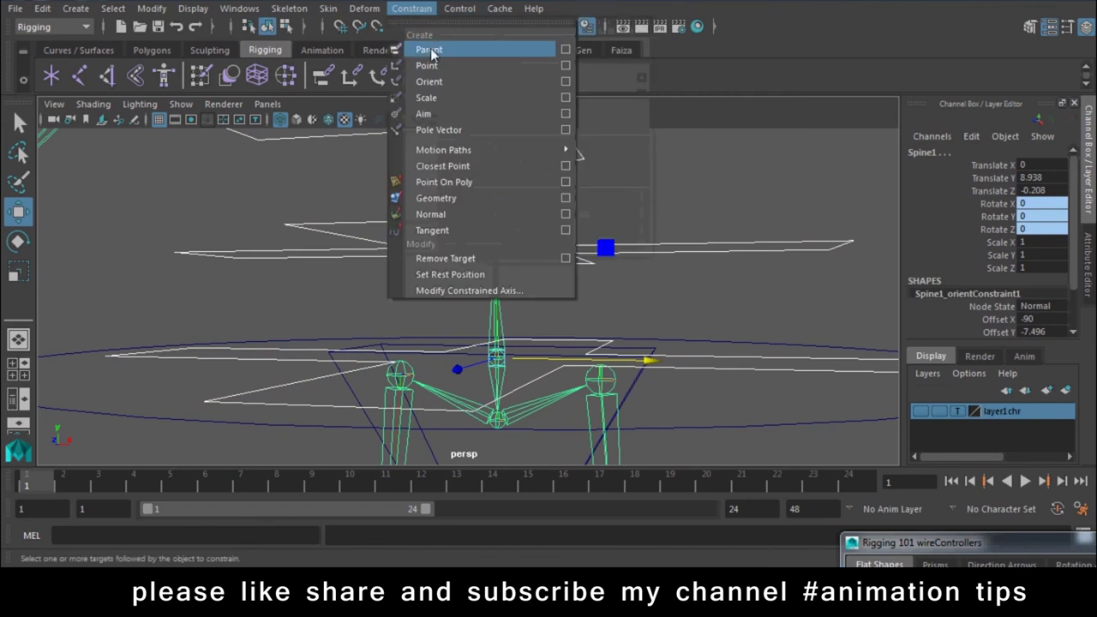
pyautogui.click(429, 49)
pyautogui.keyDown('alt'); pyautogui.moveTo(677, 394); pyautogui.dragTo(541, 345); pyautogui.keyUp('alt')
pyautogui.click(412, 8)
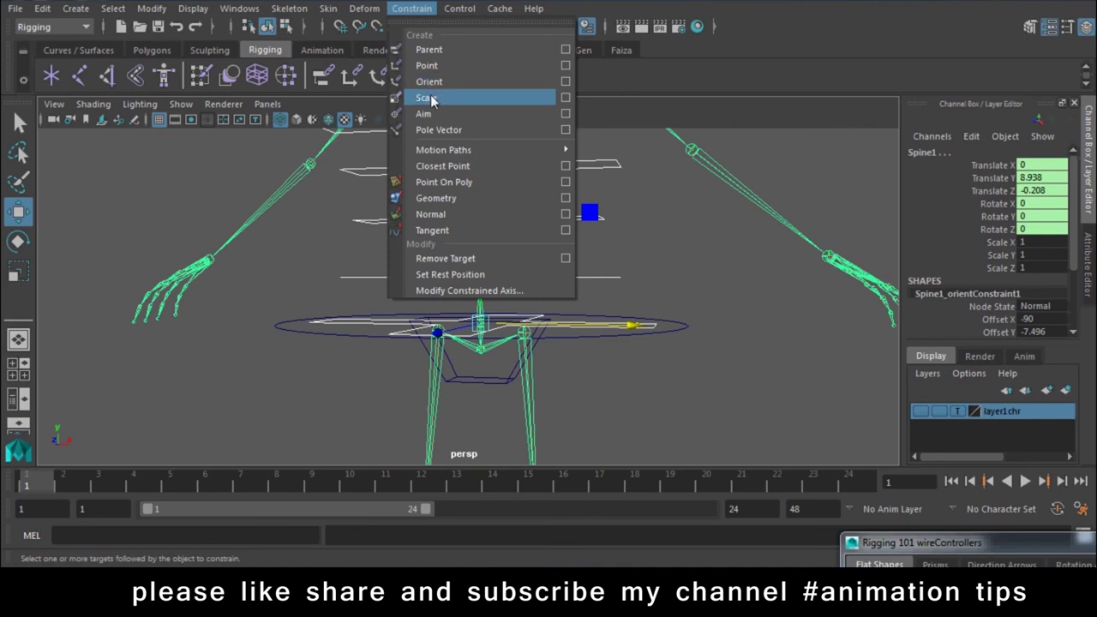
pyautogui.click(711, 356)
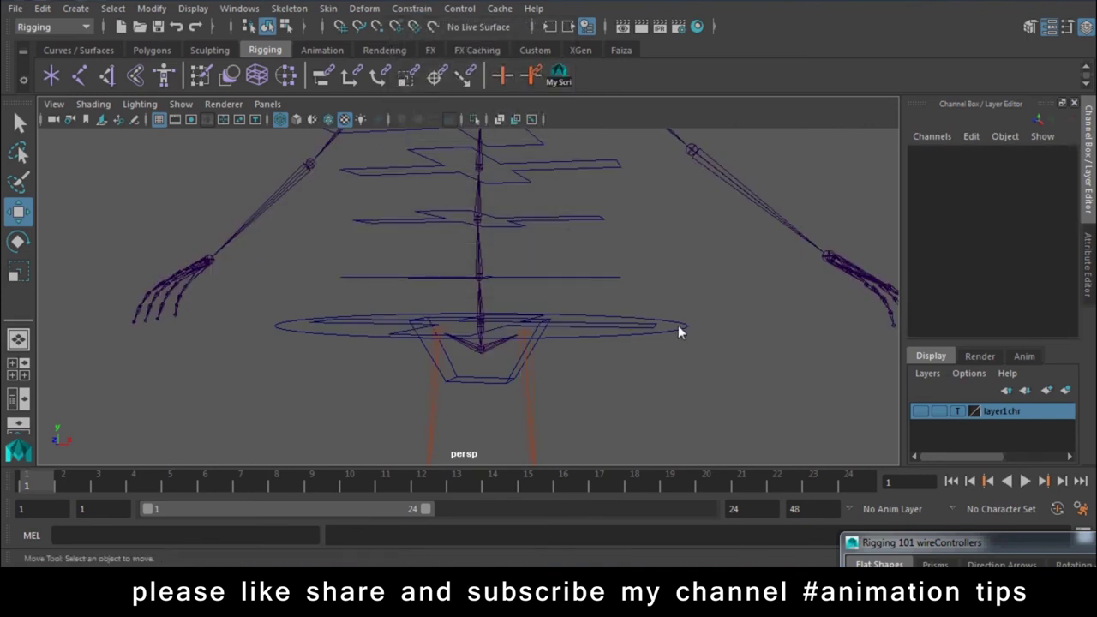
# Slide Root along X and undo, then move it to X -5.093, Y -1.015, Z 0.212.
pyautogui.click(678, 331)
pyautogui.moveTo(624, 319)
pyautogui.mouseDown()
pyautogui.moveTo(553, 351)
pyautogui.moveTo(736, 381)
pyautogui.mouseUp()
pyautogui.hotkey('ctrl', 'z')
pyautogui.scroll(-3, 599, 343)
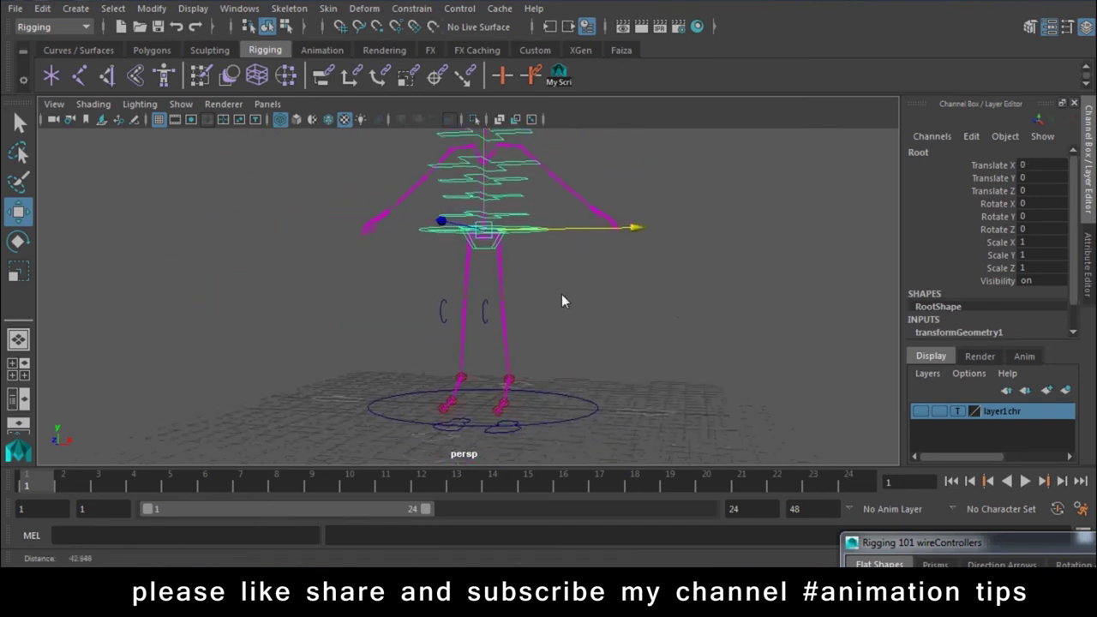
pyautogui.moveTo(484, 230); pyautogui.dragTo(362, 244)
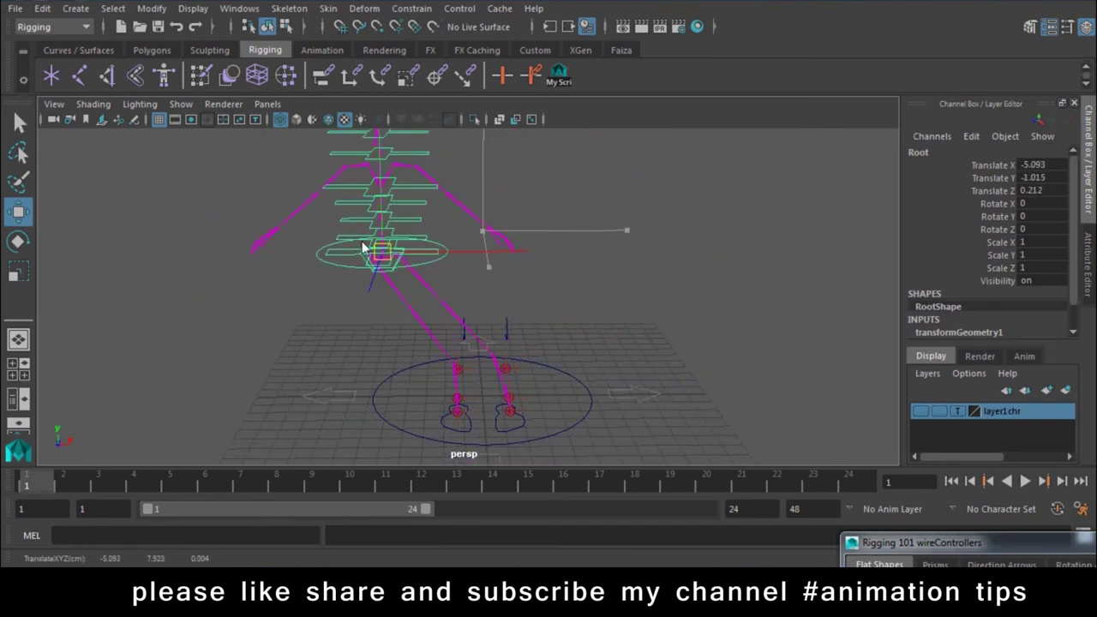